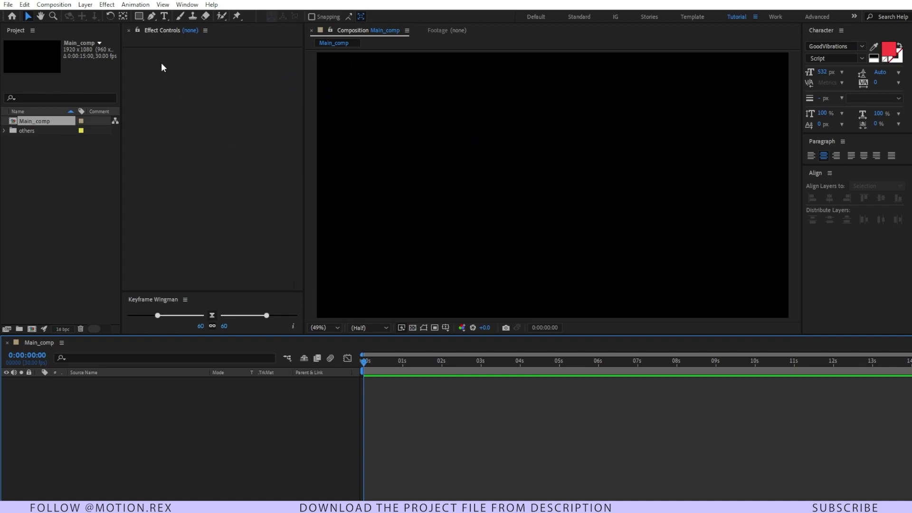
Draw a rounded rectangle across the comp centre with a thin white stroke.
{"action": "left_click_drag", "start_coordinate": [138, 16], "coordinate": [189, 29]}
{"action": "left_click", "coordinate": [619, 171]}
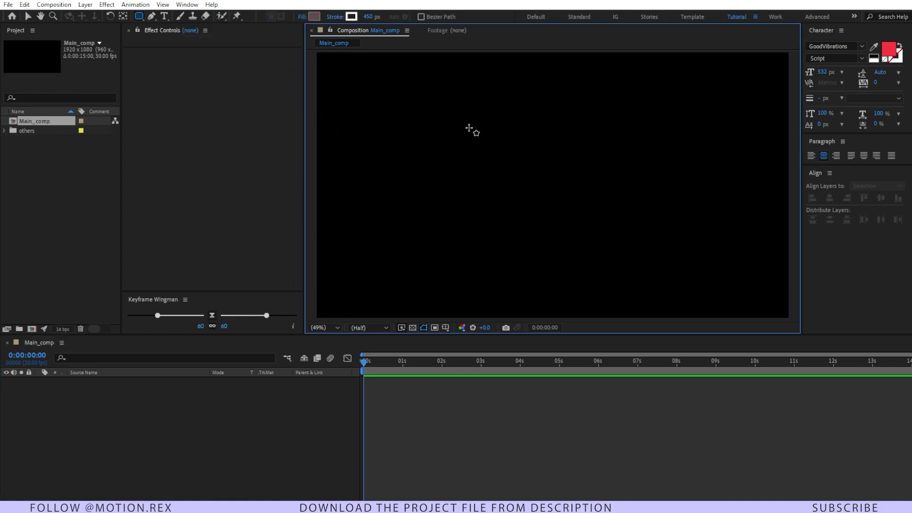
{"action": "left_click_drag", "start_coordinate": [468, 108], "coordinate": [585, 175]}
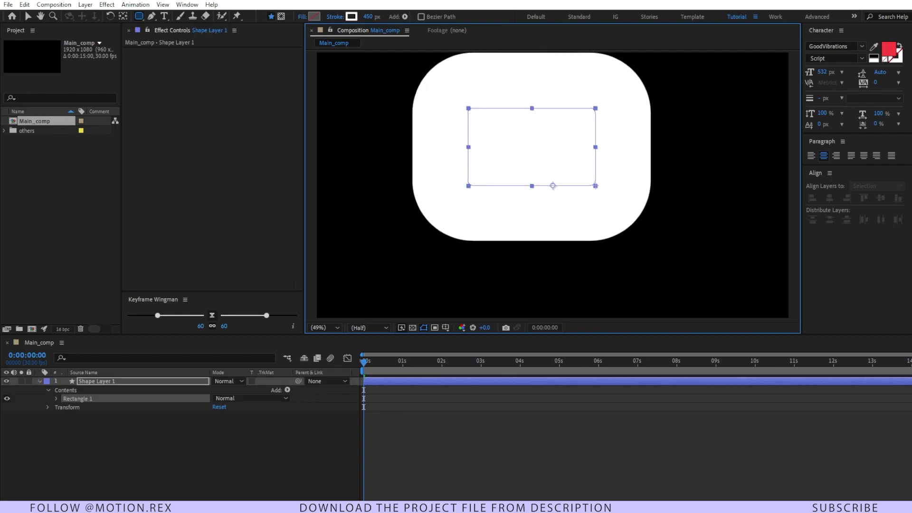
{"action": "left_click_drag", "start_coordinate": [368, 18], "coordinate": [179, 60]}
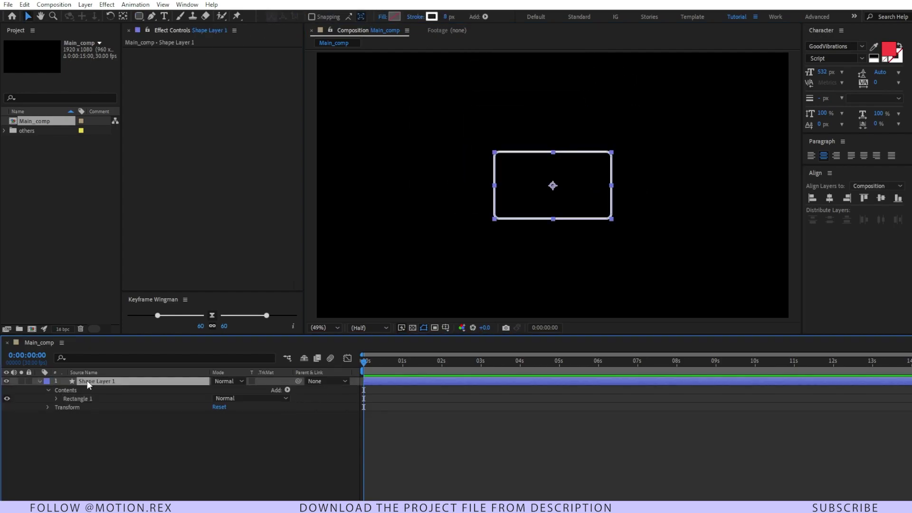
Set the rectangle's Roundness to 137 to make a pill shape.
{"action": "key", "text": "ctrl+f"}
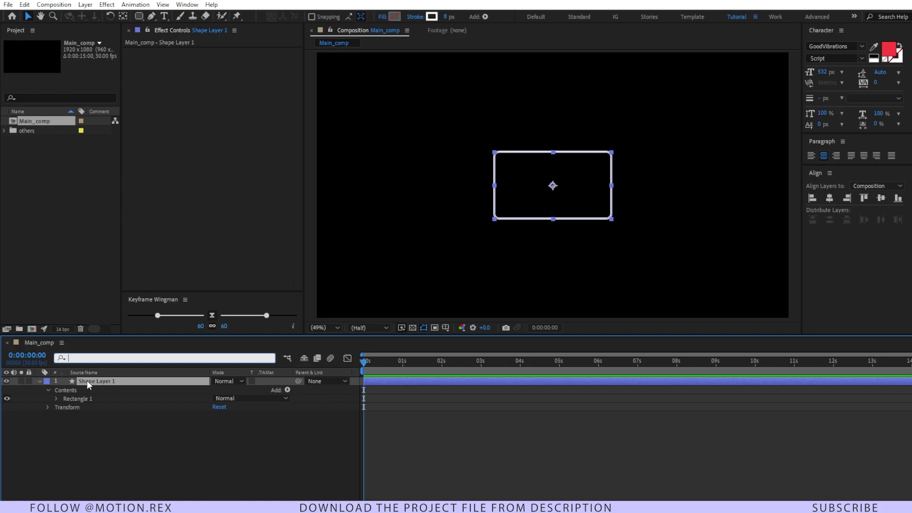
{"action": "type", "text": "round"}
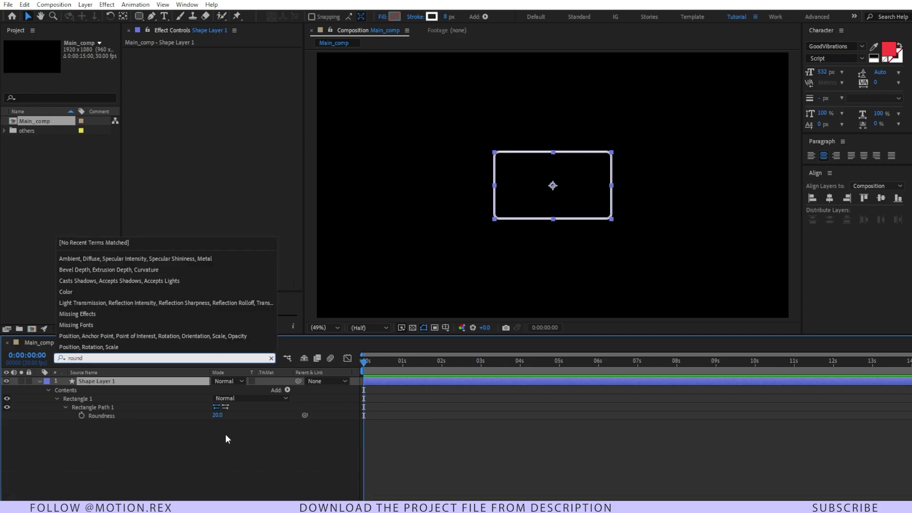
{"action": "left_click_drag", "start_coordinate": [217, 415], "coordinate": [277, 415]}
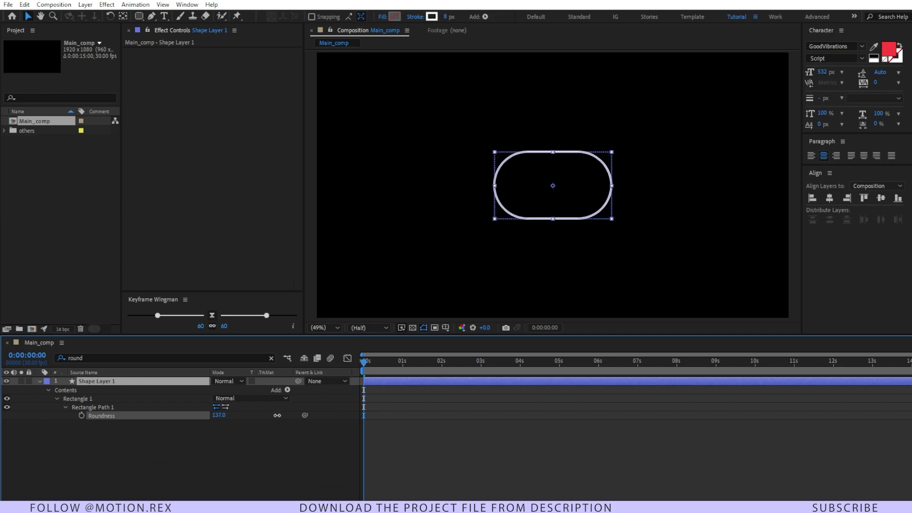
{"action": "left_click", "coordinate": [151, 458]}
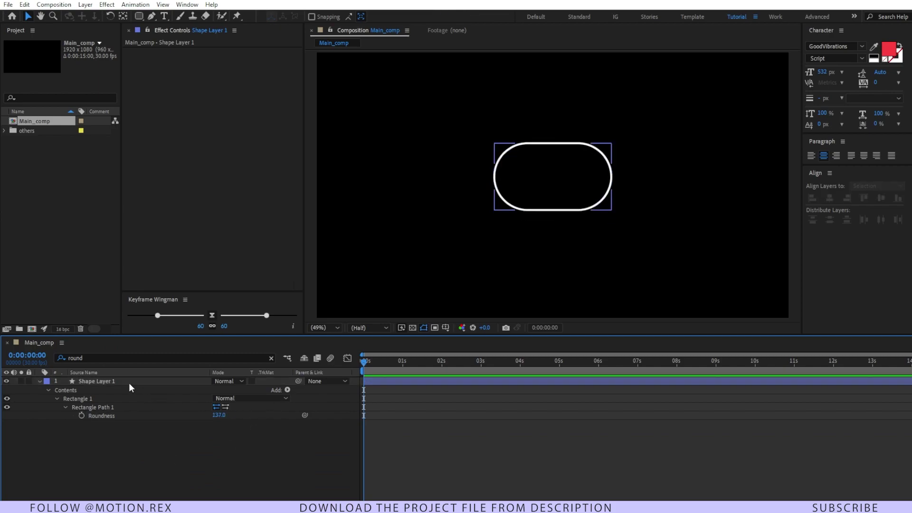
Resize the pill's rectangle path Size to 401.7 by 229.3.
{"action": "left_click", "coordinate": [48, 390]}
{"action": "left_click", "coordinate": [48, 390]}
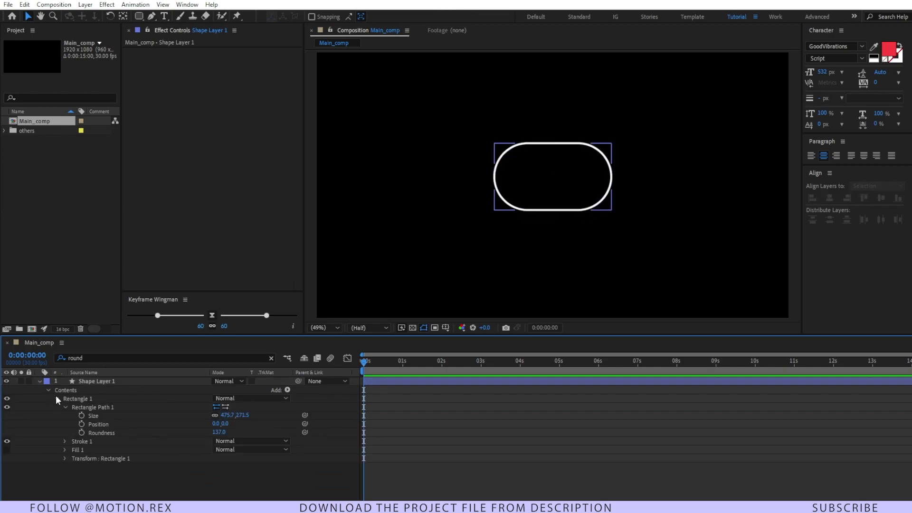
{"action": "left_click", "coordinate": [127, 416]}
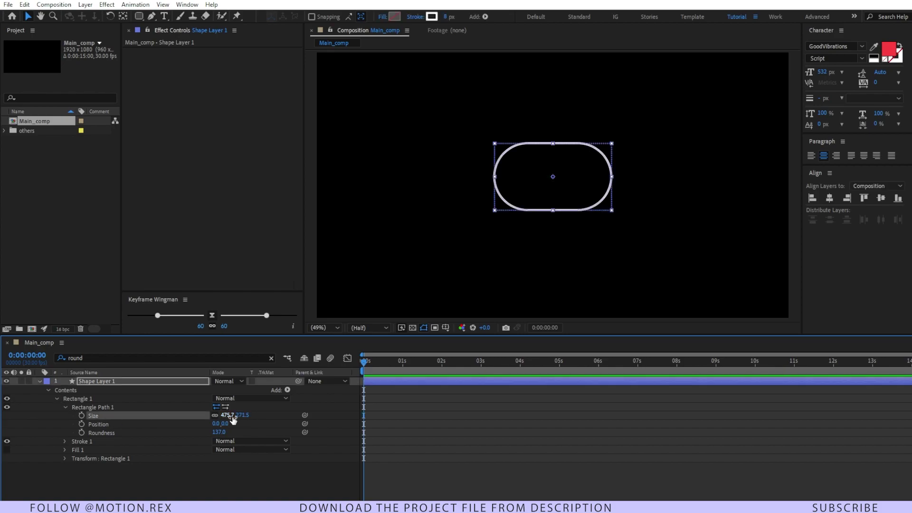
{"action": "left_click_drag", "start_coordinate": [225, 416], "coordinate": [193, 420]}
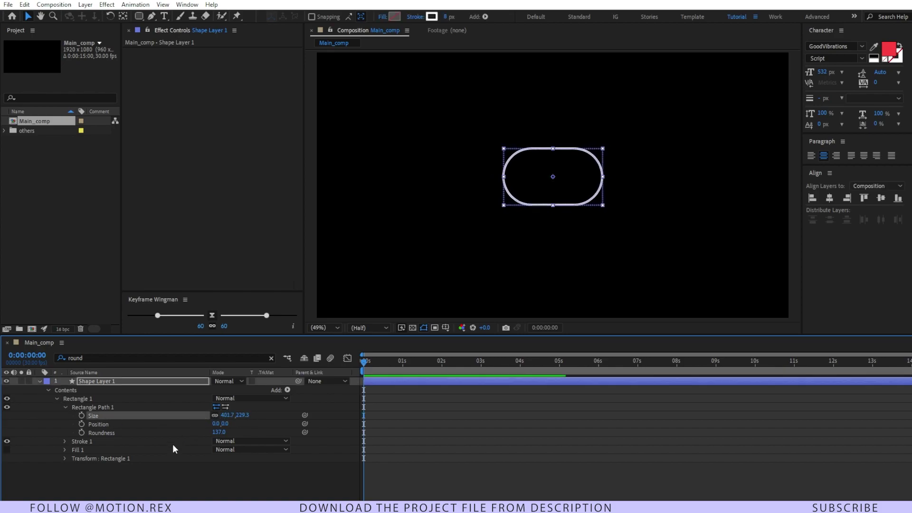
{"action": "left_click", "coordinate": [257, 476]}
{"action": "key", "text": "comma"}
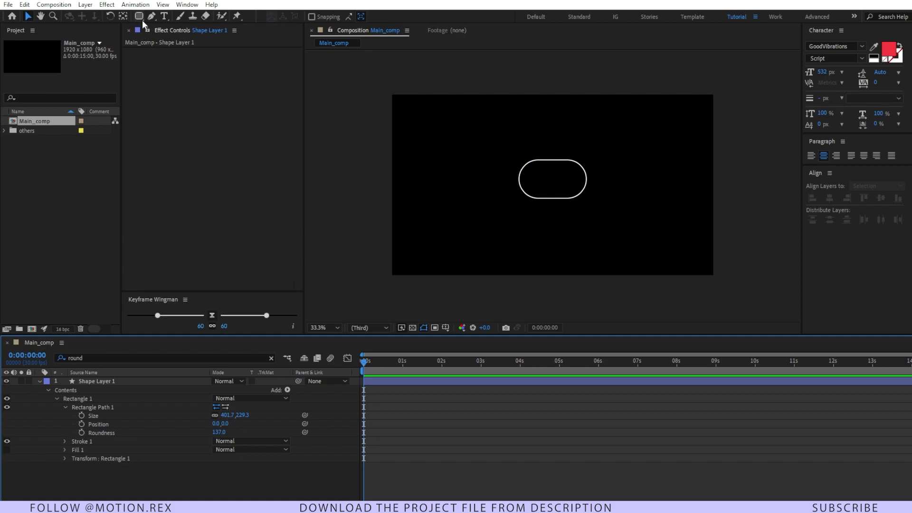
Draw a circle at the pill's centre with a solid red fill and no stroke.
{"action": "left_click_drag", "start_coordinate": [139, 15], "coordinate": [190, 41]}
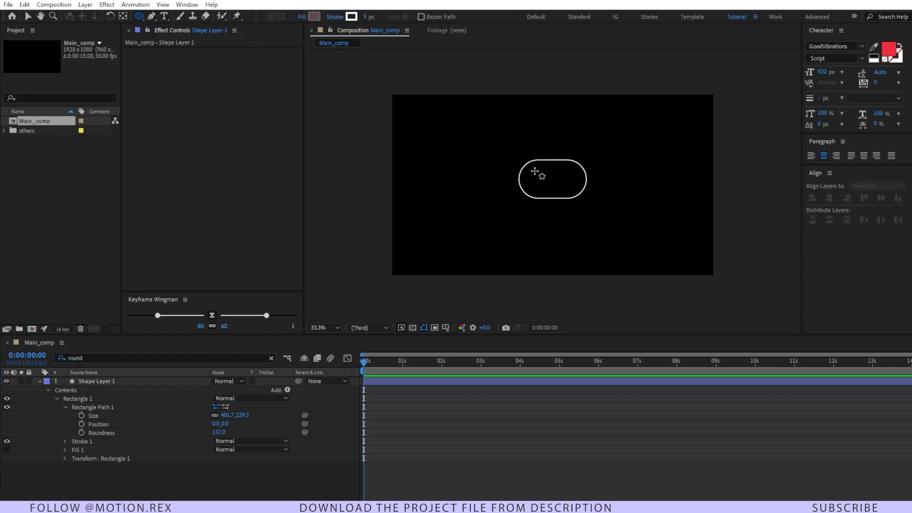
{"action": "mouse_move", "coordinate": [535, 171]}
{"action": "left_mouse_down"}
{"action": "mouse_move", "coordinate": [582, 209]}
{"action": "mouse_move", "coordinate": [570, 189]}
{"action": "left_mouse_up"}
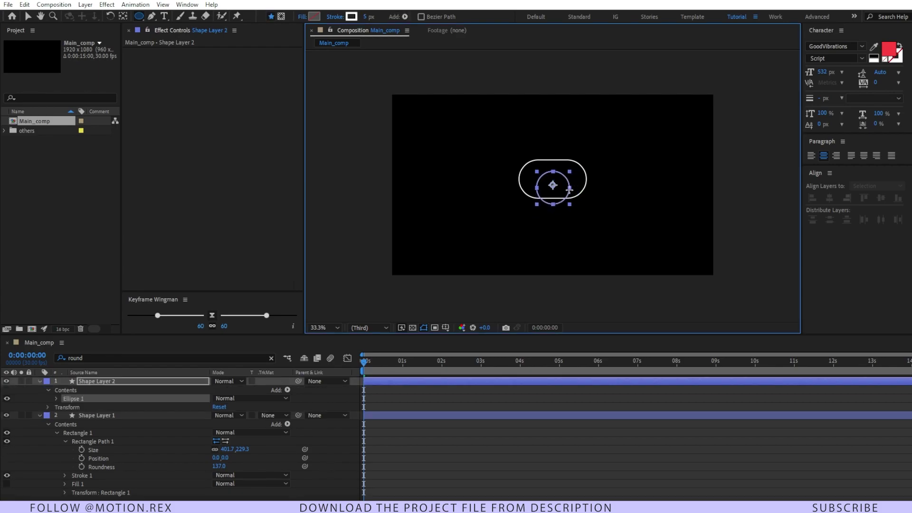
{"action": "left_click", "coordinate": [352, 16], "text": "alt"}
{"action": "left_click", "coordinate": [353, 17], "text": "alt"}
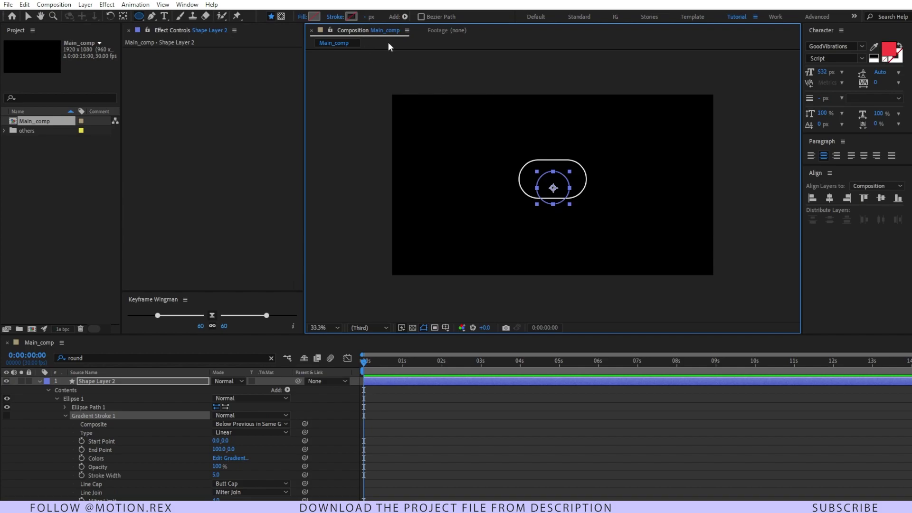
{"action": "left_click", "coordinate": [314, 18], "text": "alt"}
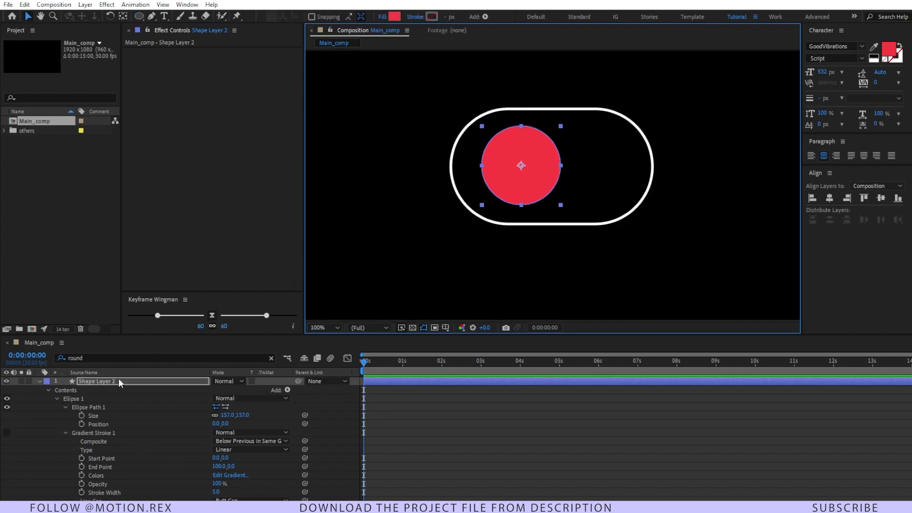
Duplicate the red circle layer and move the copy to the right.
{"action": "left_click", "coordinate": [113, 383]}
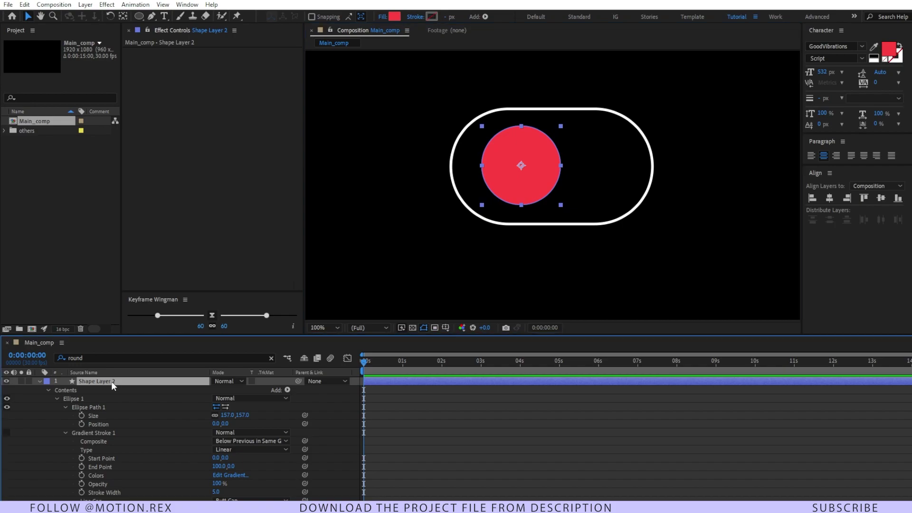
{"action": "key", "text": "ctrl+d"}
{"action": "key", "text": "p"}
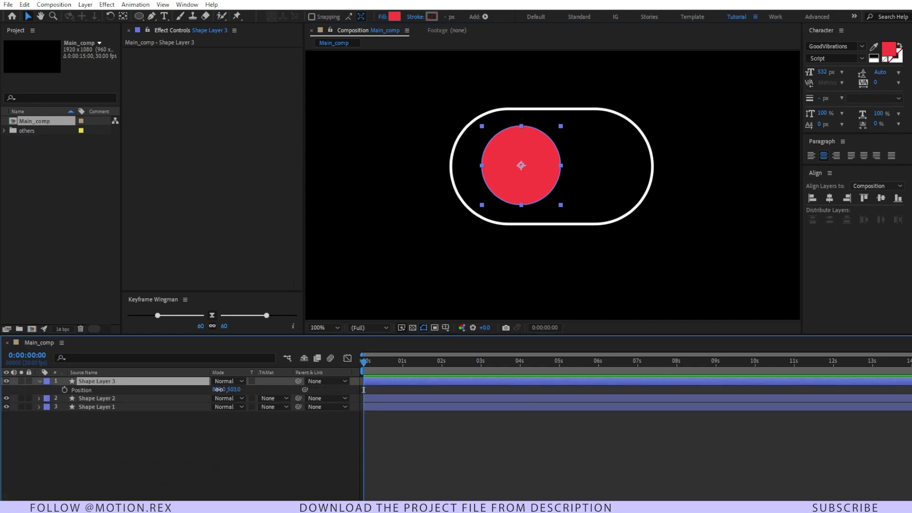
{"action": "left_click_drag", "start_coordinate": [219, 389], "coordinate": [265, 377]}
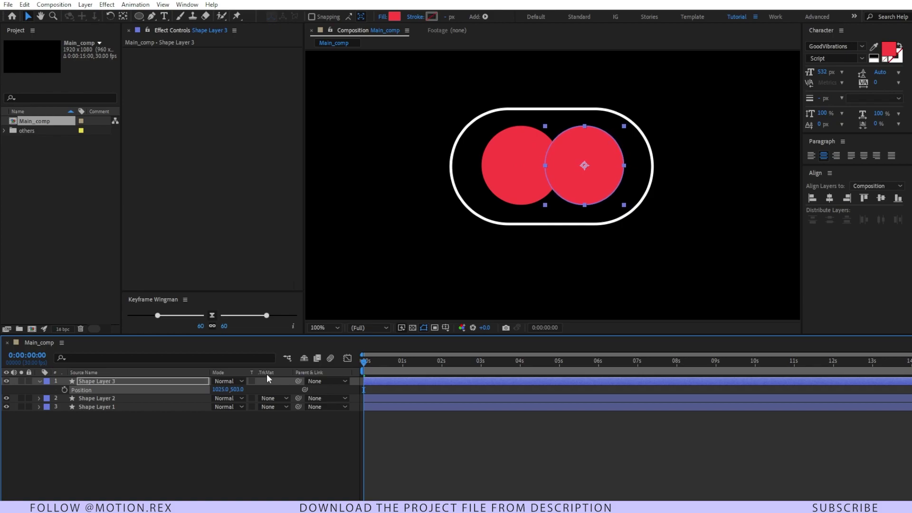
{"action": "left_click", "coordinate": [460, 429]}
{"action": "key", "text": "comma"}
{"action": "key", "text": "period"}
Fill the copied circle with the yellow hex colour FFB80D.
{"action": "left_click", "coordinate": [598, 175]}
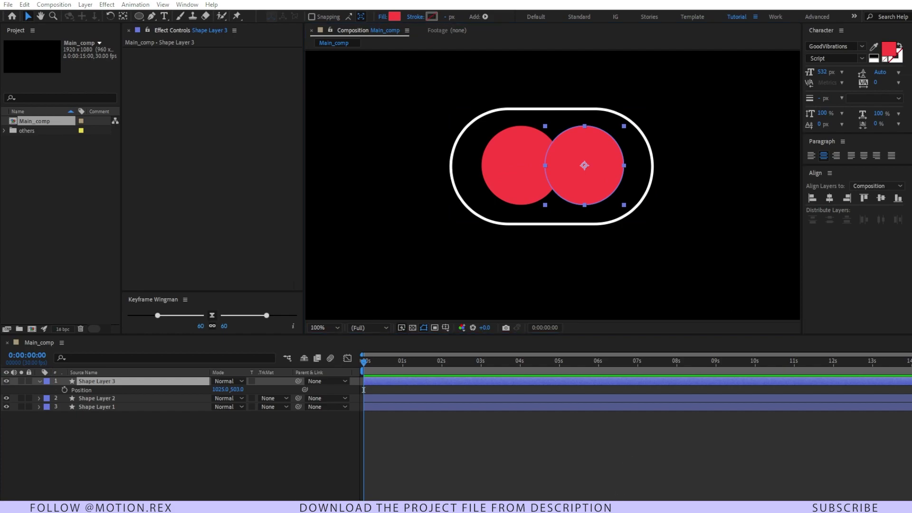
{"action": "key", "text": "alt+Tab"}
{"action": "double_click", "coordinate": [762, 90]}
{"action": "key", "text": "ctrl+c"}
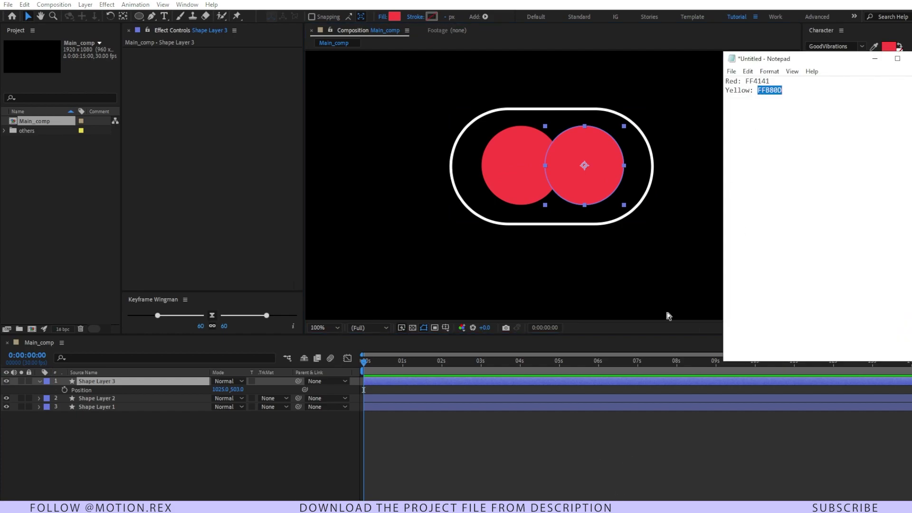
{"action": "key", "text": "alt+Tab"}
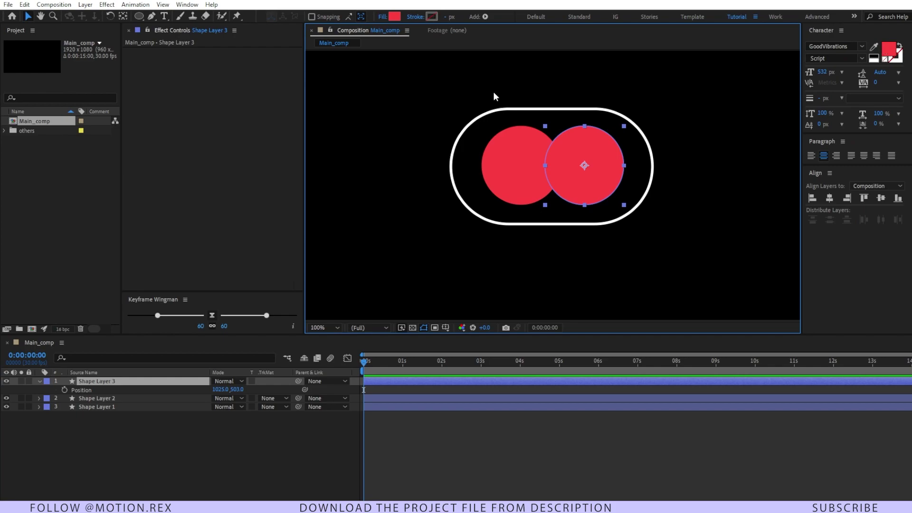
{"action": "left_click", "coordinate": [394, 17]}
{"action": "key", "text": "ctrl+v"}
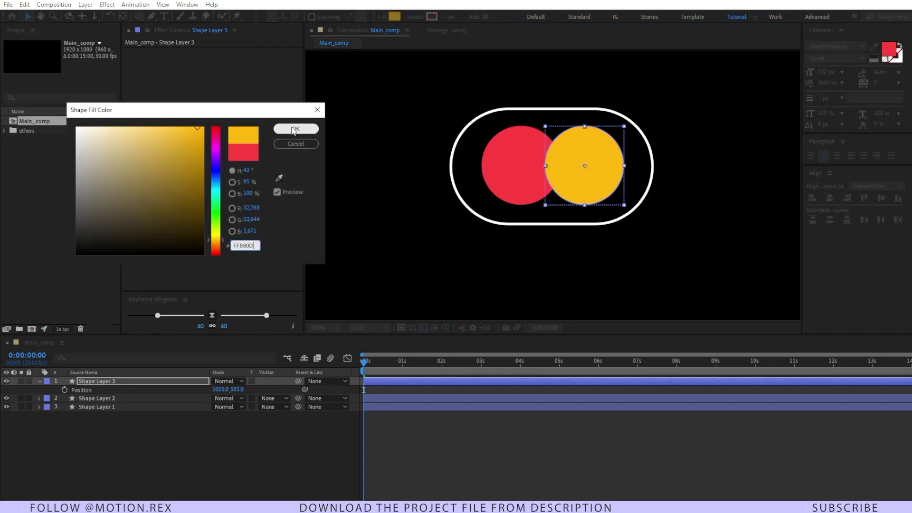
{"action": "left_click", "coordinate": [297, 128]}
{"action": "left_click", "coordinate": [96, 382]}
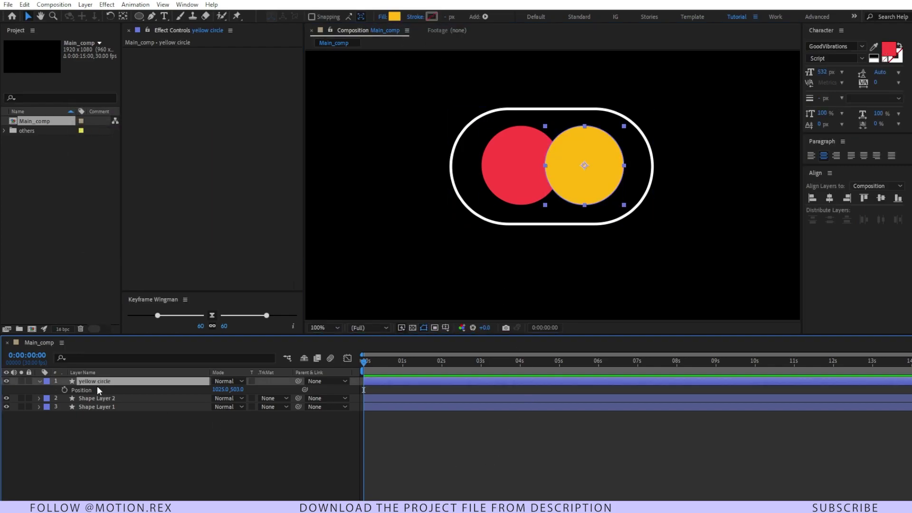
{"action": "left_click", "coordinate": [98, 407]}
Rename the circle layers to 'Red Circle' and 'Yellow Circle'.
{"action": "left_click", "coordinate": [105, 399]}
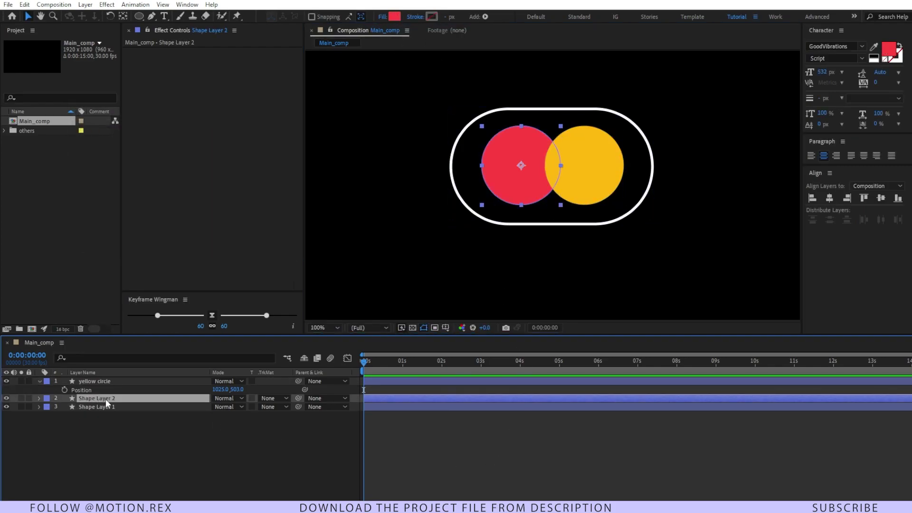
{"action": "key", "text": "Return"}
{"action": "type", "text": "Red"}
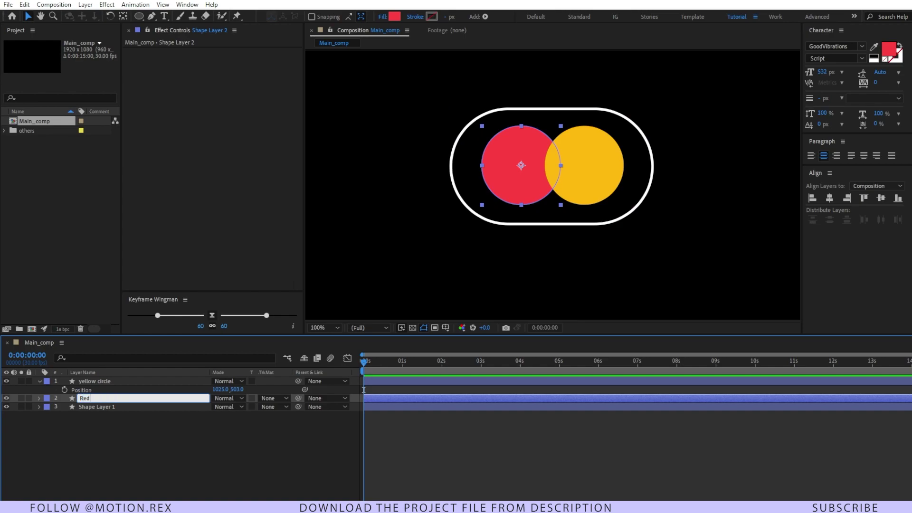
{"action": "type", "text": " Circle"}
{"action": "key", "text": "Return"}
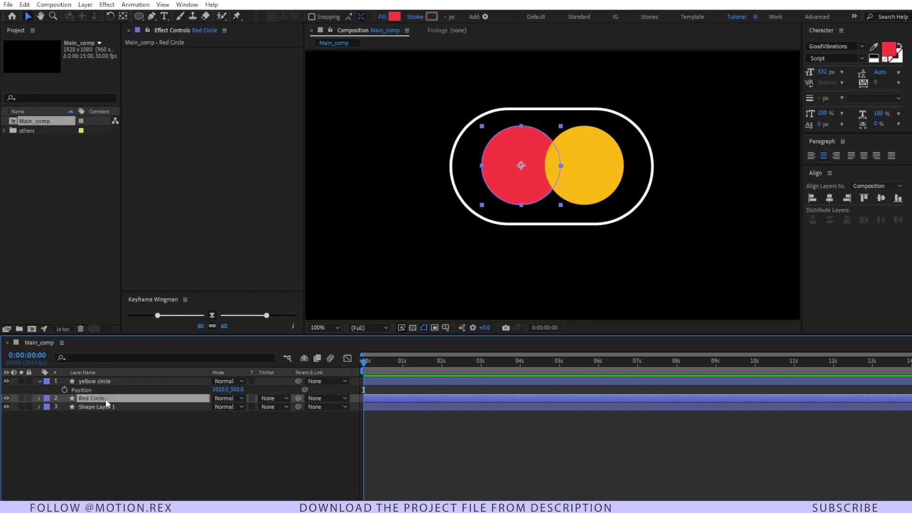
{"action": "left_click", "coordinate": [125, 382]}
{"action": "key", "text": "Return"}
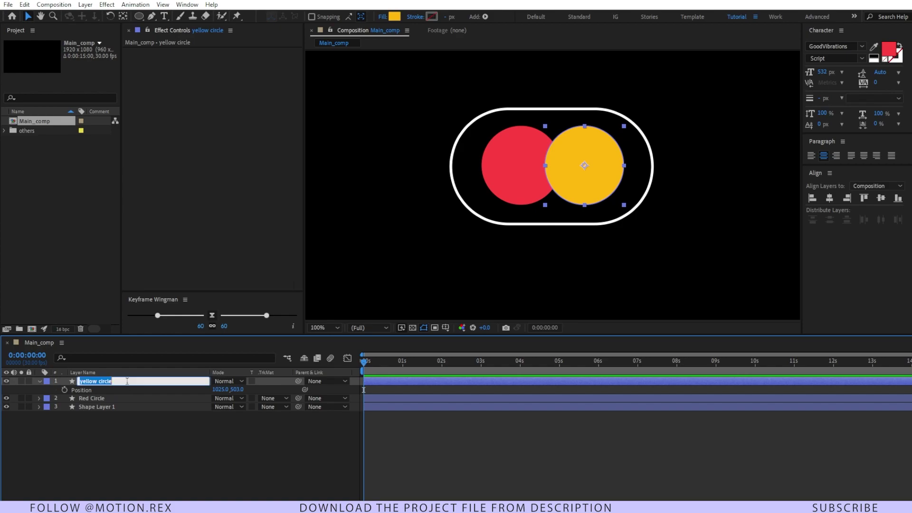
{"action": "type", "text": "Y"}
{"action": "key", "text": "Return"}
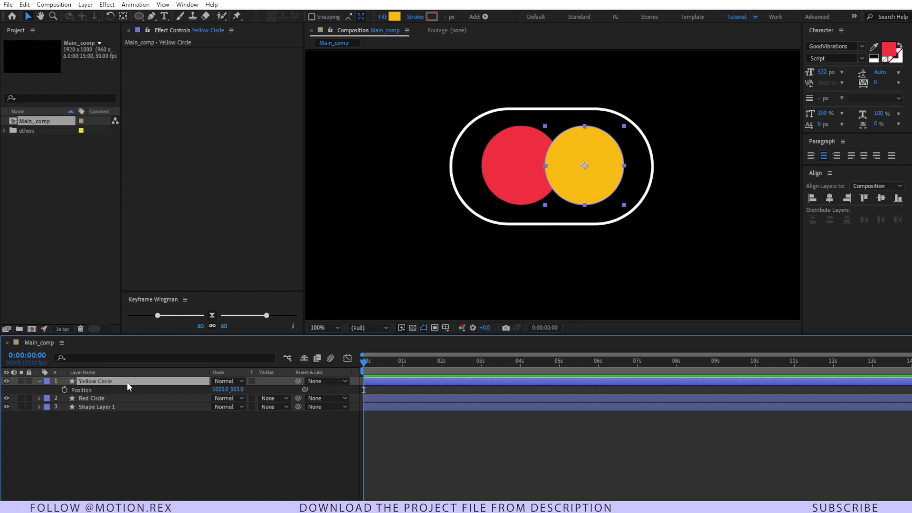
Move the Yellow Circle layer below Red Circle in the layer stack.
{"action": "left_click", "coordinate": [99, 418]}
{"action": "left_click", "coordinate": [134, 381]}
{"action": "left_click_drag", "start_coordinate": [133, 381], "coordinate": [135, 415]}
{"action": "left_click", "coordinate": [133, 419]}
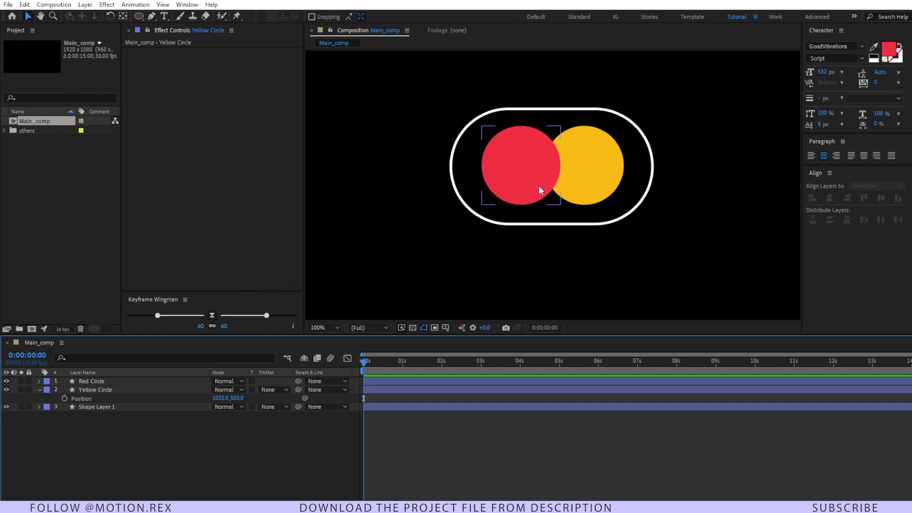
Set Red Circle's Opacity to 90%.
{"action": "left_click", "coordinate": [113, 380]}
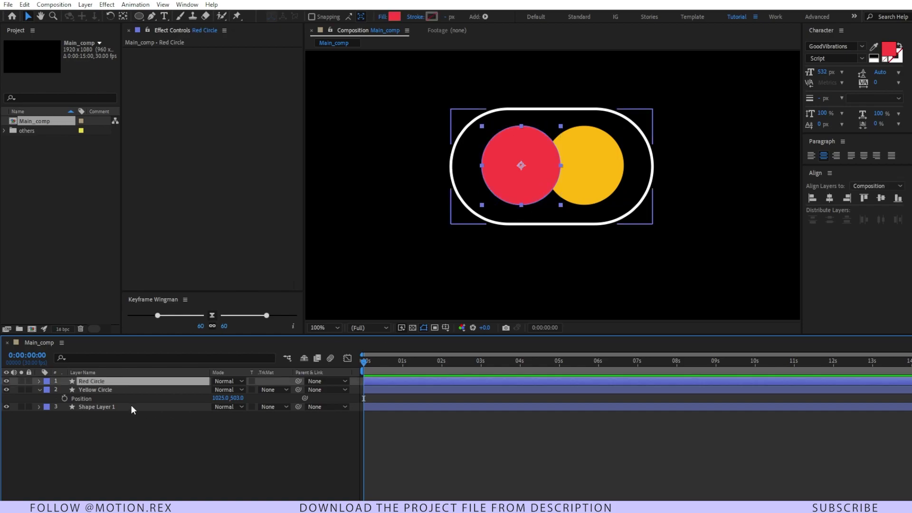
{"action": "key", "text": "t"}
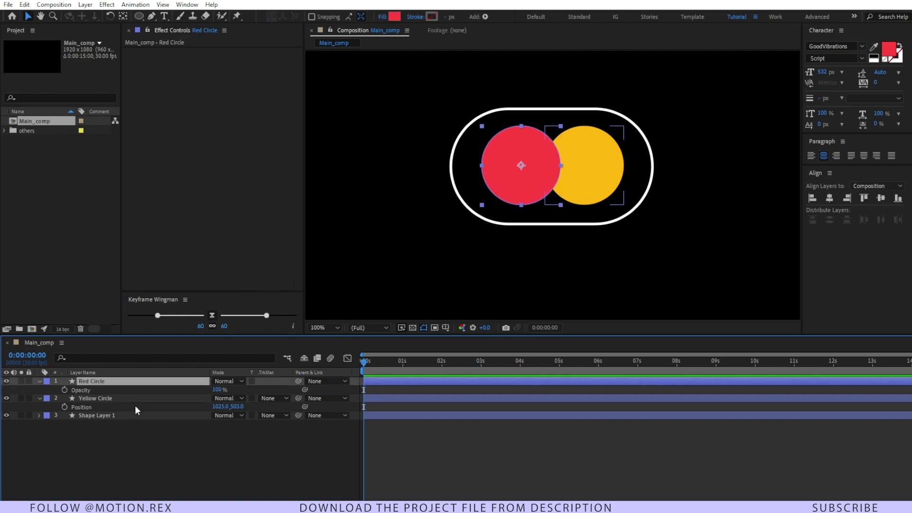
{"action": "left_click", "coordinate": [218, 390]}
{"action": "type", "text": "90"}
{"action": "key", "text": "Return"}
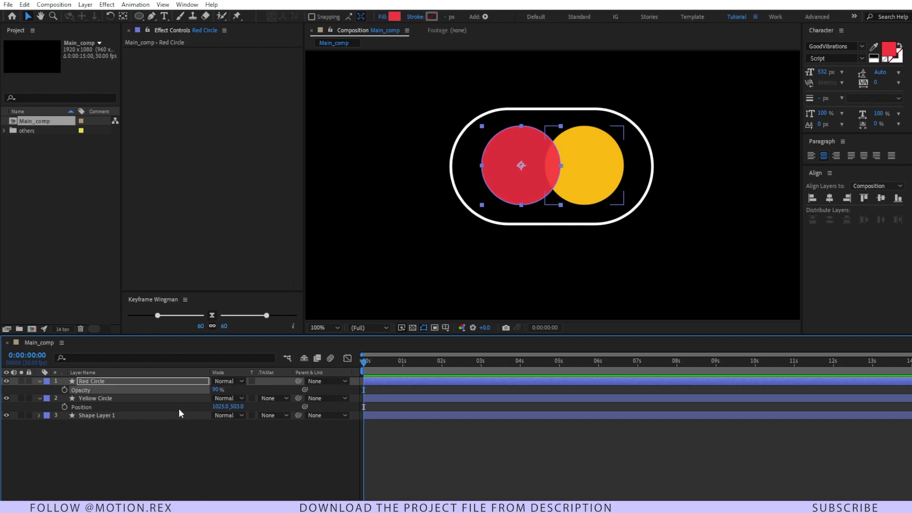
{"action": "left_click", "coordinate": [178, 438]}
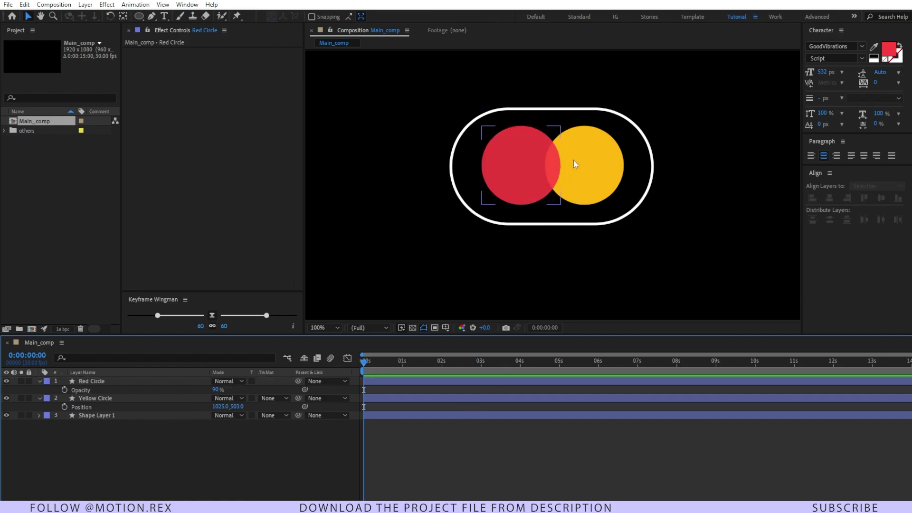
Fit the whole composition in the viewer.
{"action": "key", "text": "comma"}
{"action": "key", "text": "comma"}
{"action": "key", "text": "comma"}
{"action": "key", "text": "period"}
{"action": "key", "text": "period"}
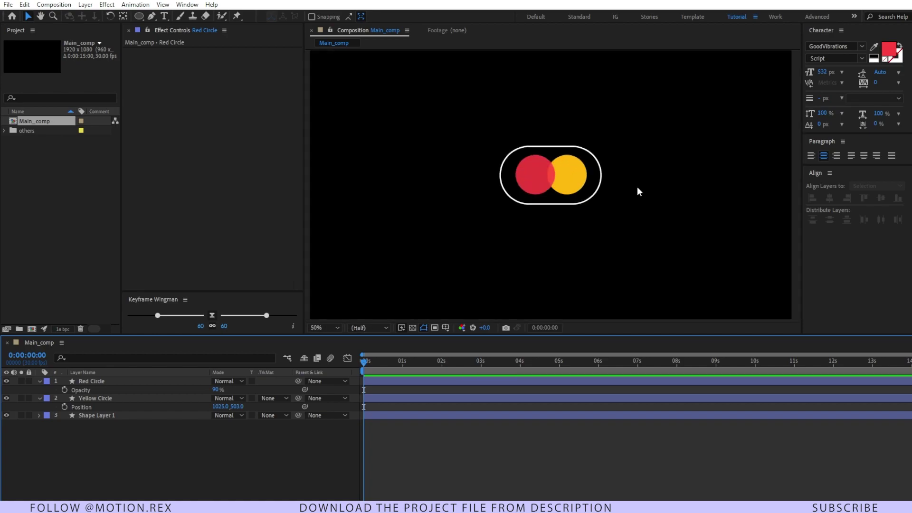
{"action": "scroll", "coordinate": [611, 185], "scroll_direction": "down", "scroll_amount": 1}
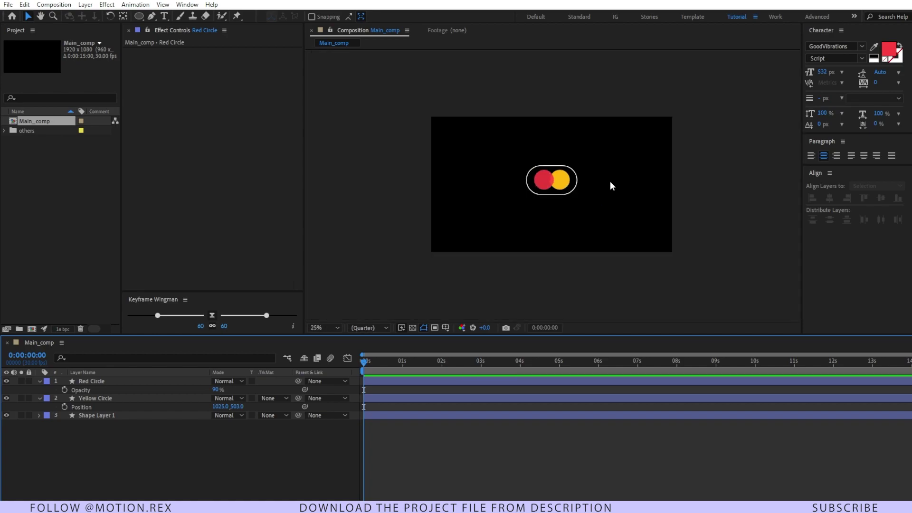
{"action": "scroll", "coordinate": [612, 185], "scroll_direction": "up", "scroll_amount": 1}
{"action": "left_click", "coordinate": [326, 328]}
{"action": "left_click", "coordinate": [344, 162]}
Add a Position keyframe for Red Circle at 2 seconds.
{"action": "left_click", "coordinate": [539, 171]}
{"action": "left_click", "coordinate": [583, 173]}
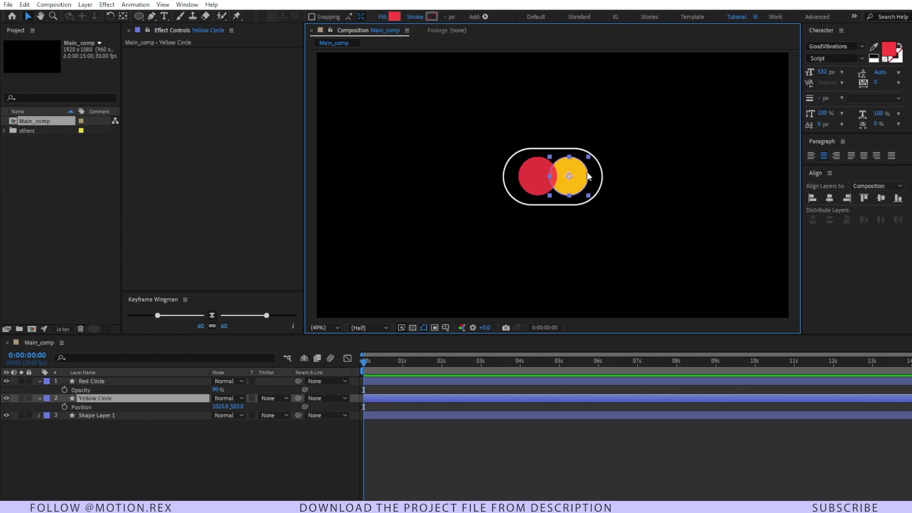
{"action": "left_click", "coordinate": [544, 170]}
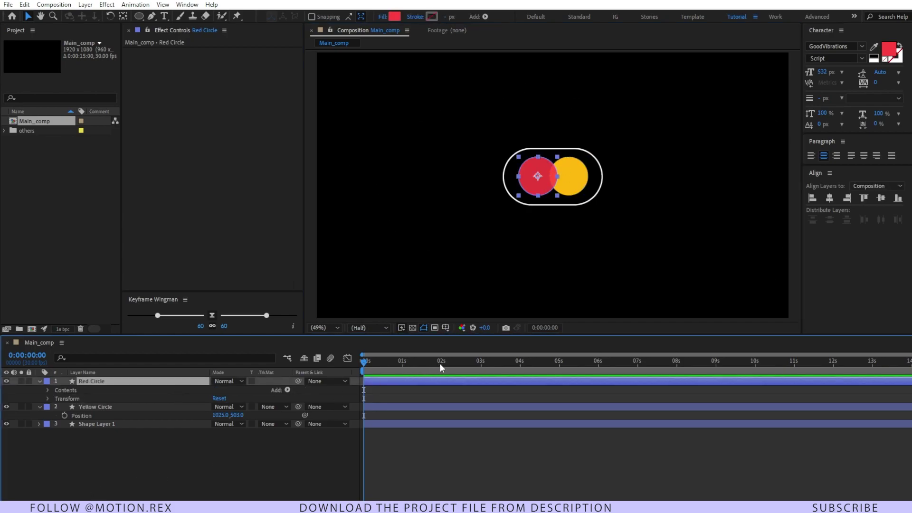
{"action": "left_click", "coordinate": [440, 364]}
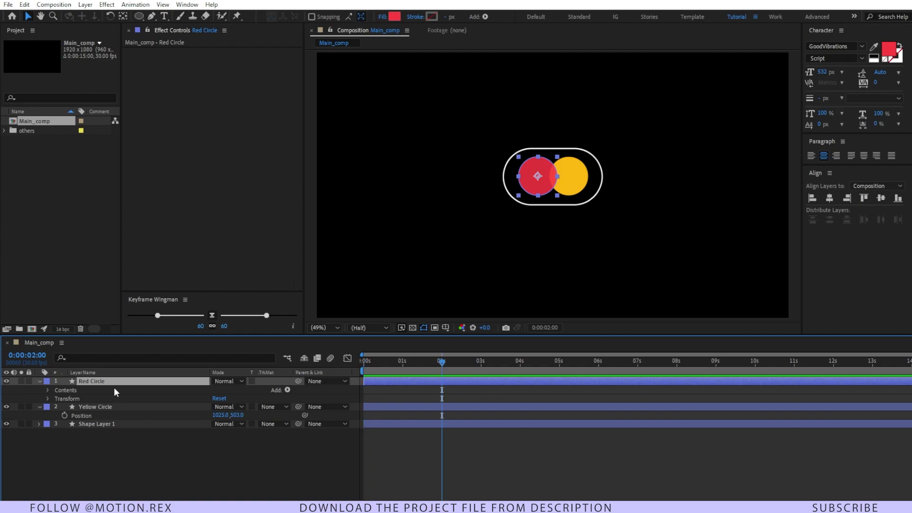
{"action": "key", "text": "alt+shift+p"}
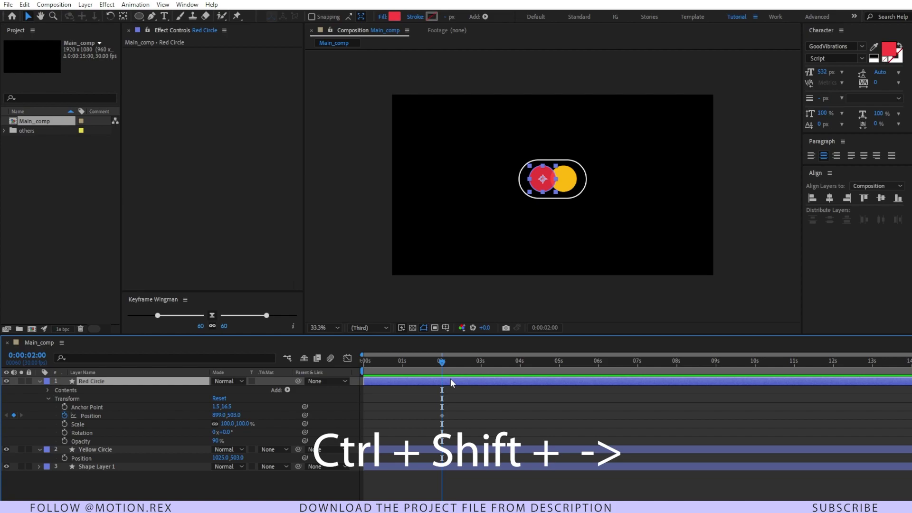
Move the red circle around the pill every ten frames, returning to its start position at 4 seconds.
{"action": "key", "text": "ctrl+shift+Right"}
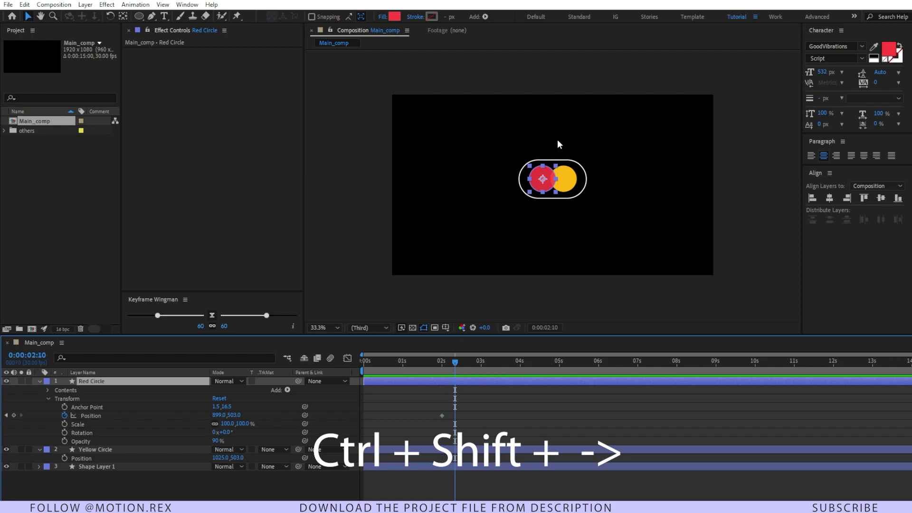
{"action": "left_click_drag", "start_coordinate": [545, 181], "coordinate": [620, 137]}
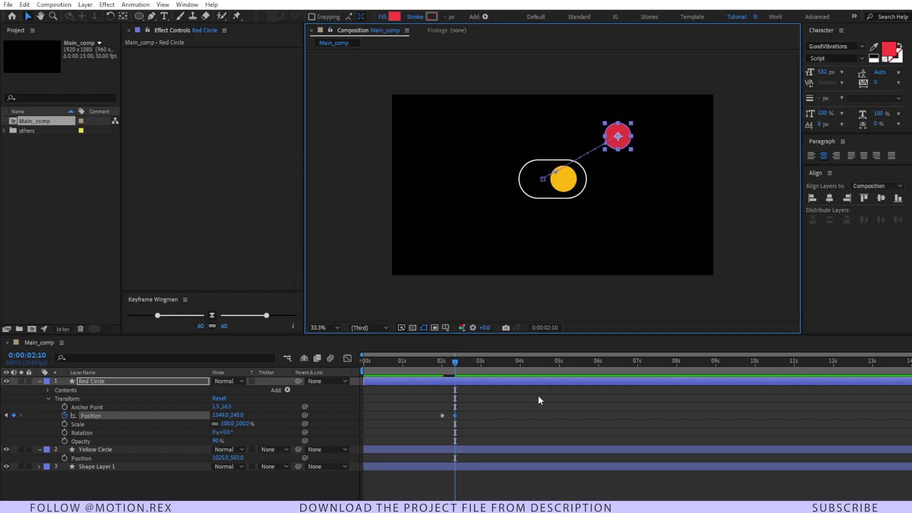
{"action": "key", "text": "ctrl+shift+Right"}
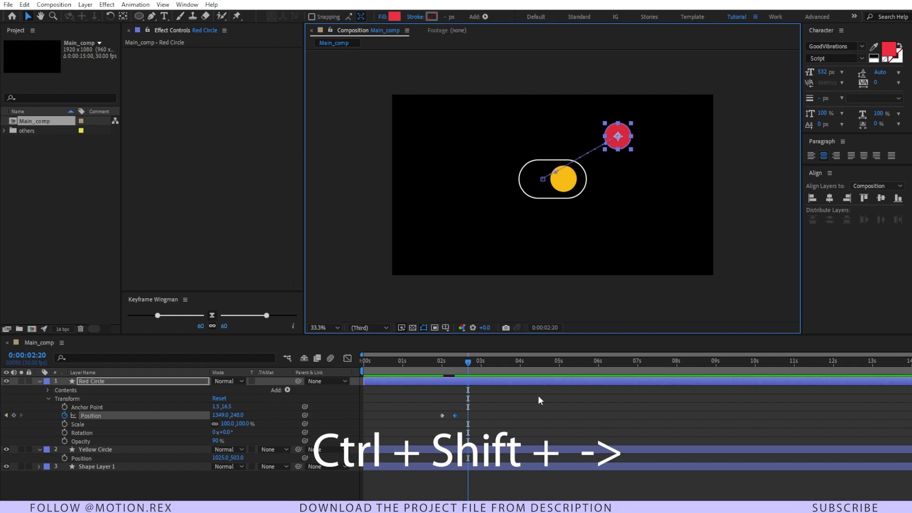
{"action": "left_click_drag", "start_coordinate": [628, 140], "coordinate": [458, 152]}
{"action": "key", "text": "ctrl+shift+Right"}
{"action": "key", "text": "ctrl+shift+Right"}
{"action": "key", "text": "ctrl+shift+Right"}
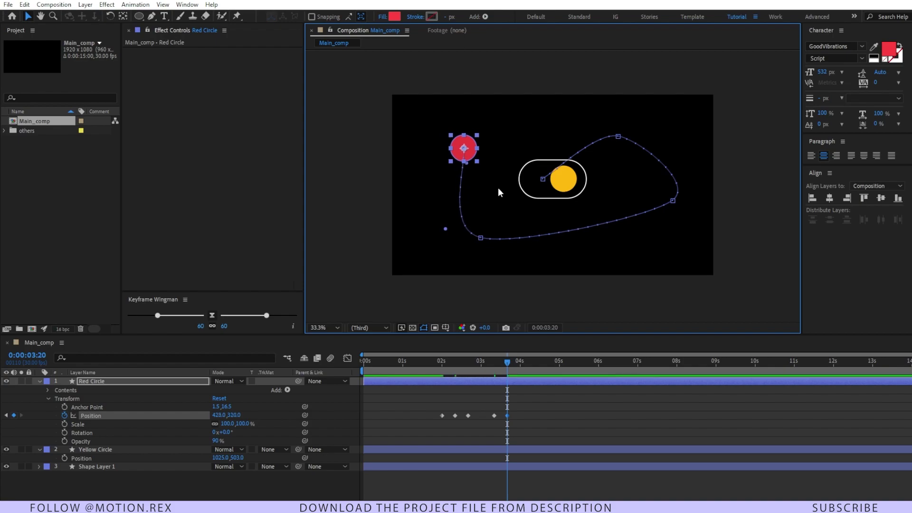
{"action": "key", "text": "ctrl+shift+Right"}
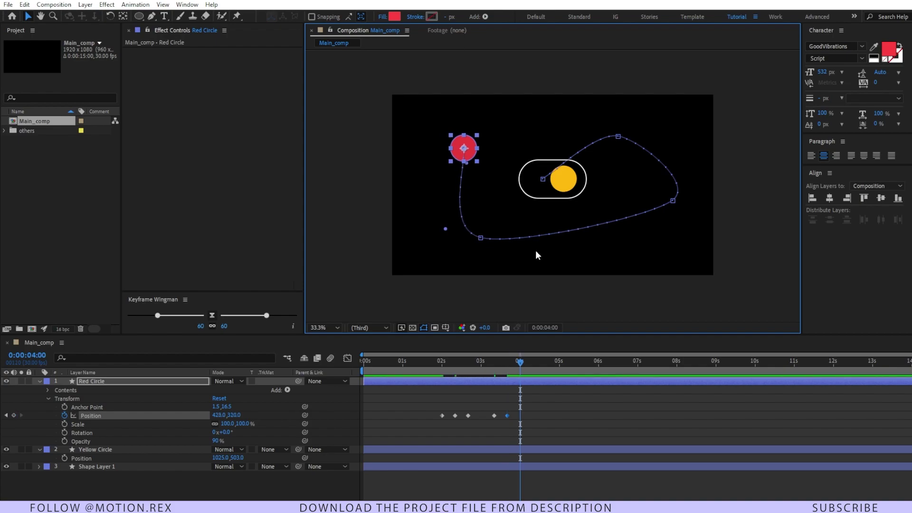
{"action": "left_click_drag", "start_coordinate": [466, 148], "coordinate": [540, 171]}
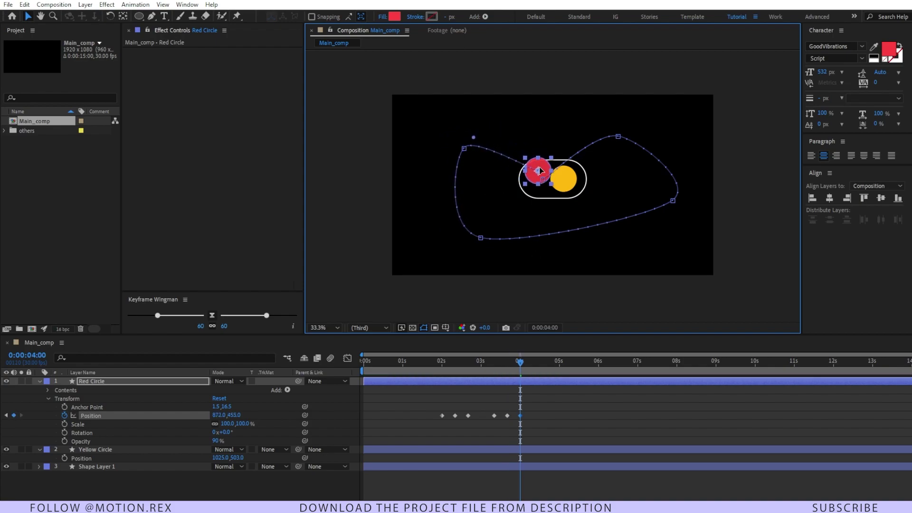
{"action": "left_click", "coordinate": [443, 416]}
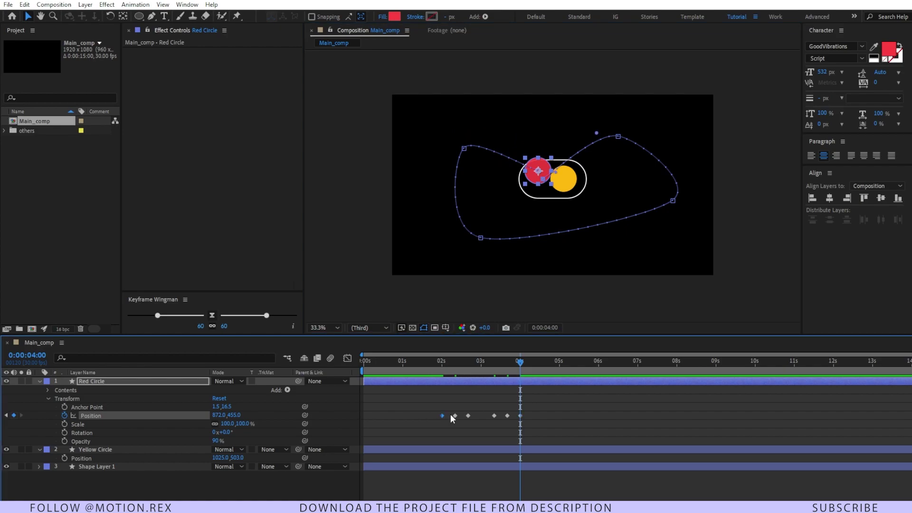
{"action": "key", "text": "ctrl+v"}
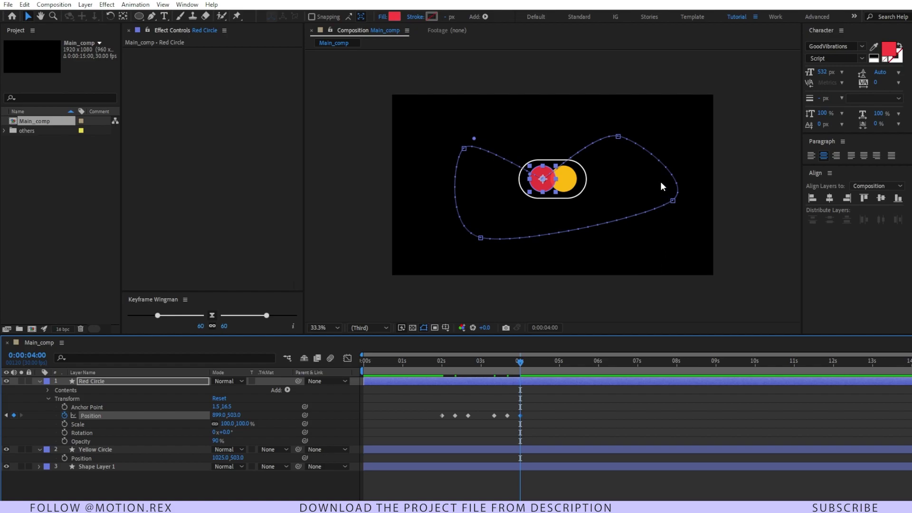
Smooth the motion path by adjusting the top and lower-left points' Bezier handles.
{"action": "left_click", "coordinate": [619, 137]}
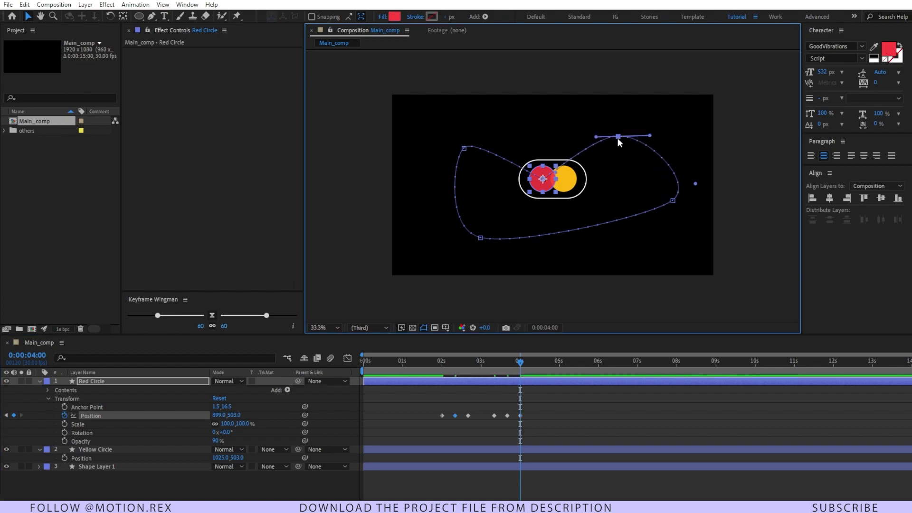
{"action": "left_click_drag", "start_coordinate": [617, 137], "coordinate": [613, 124]}
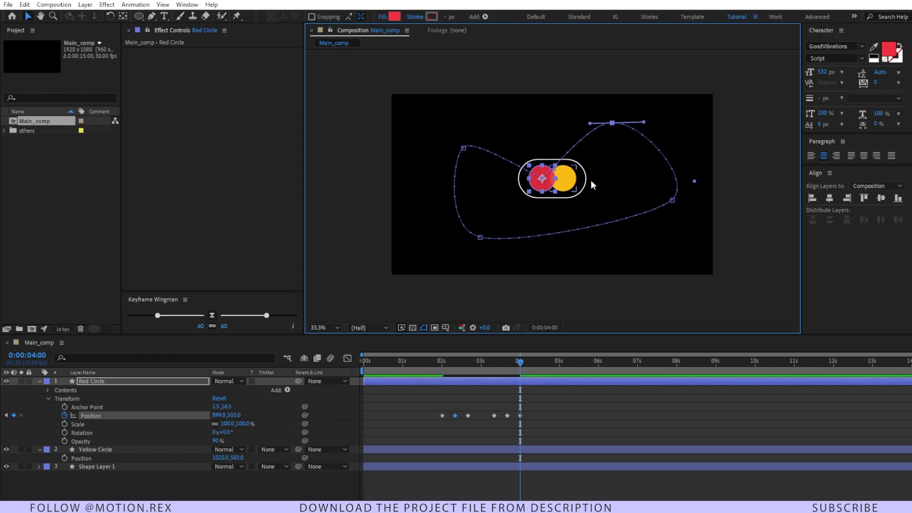
{"action": "left_click_drag", "start_coordinate": [650, 219], "coordinate": [652, 252]}
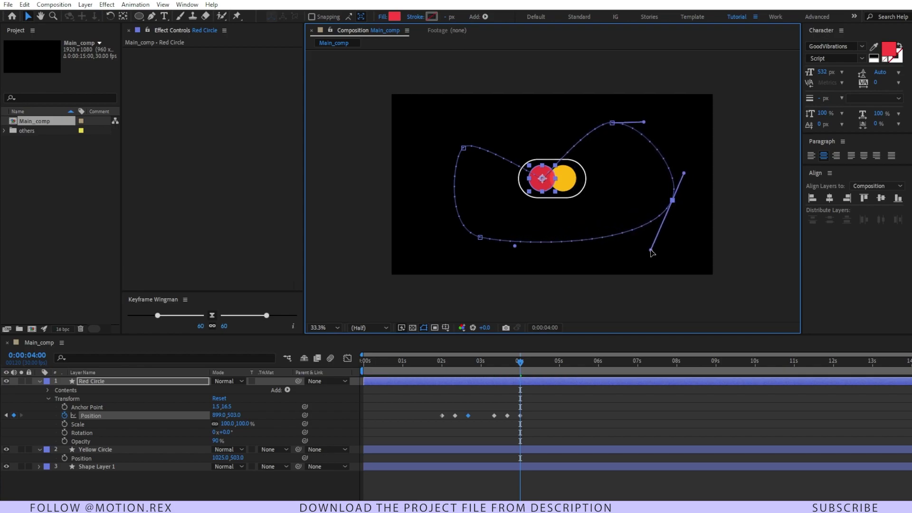
{"action": "left_click", "coordinate": [480, 238]}
{"action": "left_click_drag", "start_coordinate": [445, 228], "coordinate": [437, 215]}
{"action": "left_click_drag", "start_coordinate": [513, 257], "coordinate": [497, 250]}
{"action": "left_click_drag", "start_coordinate": [434, 210], "coordinate": [442, 210]}
Refine the upper-left path curves with the viewer at 25% magnification.
{"action": "left_click_drag", "start_coordinate": [464, 148], "coordinate": [461, 139]}
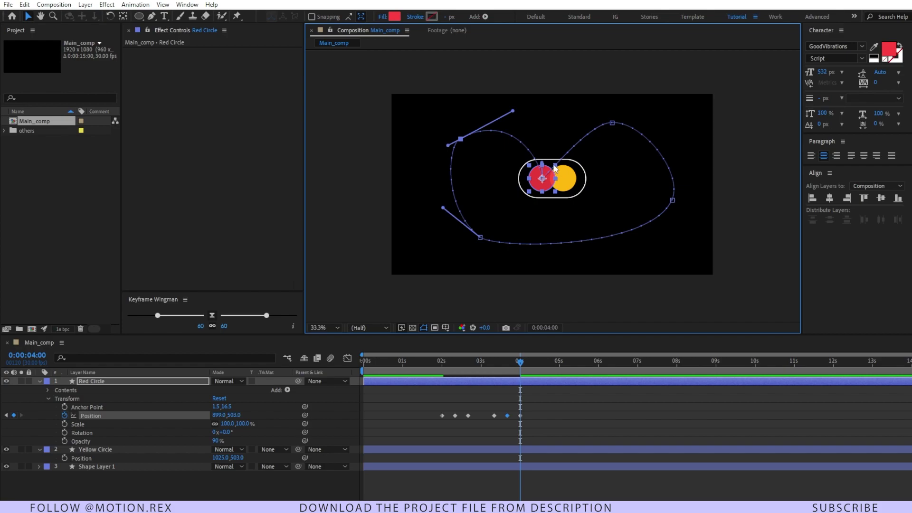
{"action": "scroll", "coordinate": [552, 177], "scroll_direction": "up", "scroll_amount": 3}
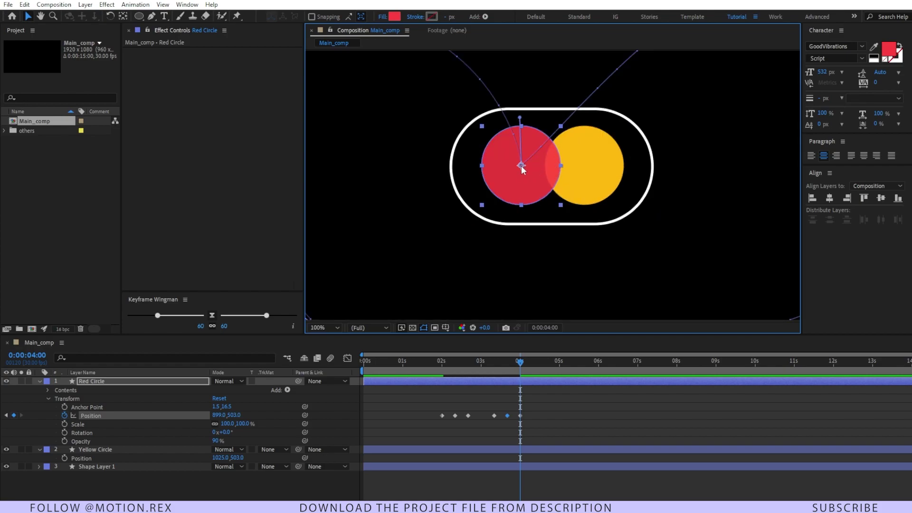
{"action": "left_click_drag", "start_coordinate": [557, 139], "coordinate": [548, 117]}
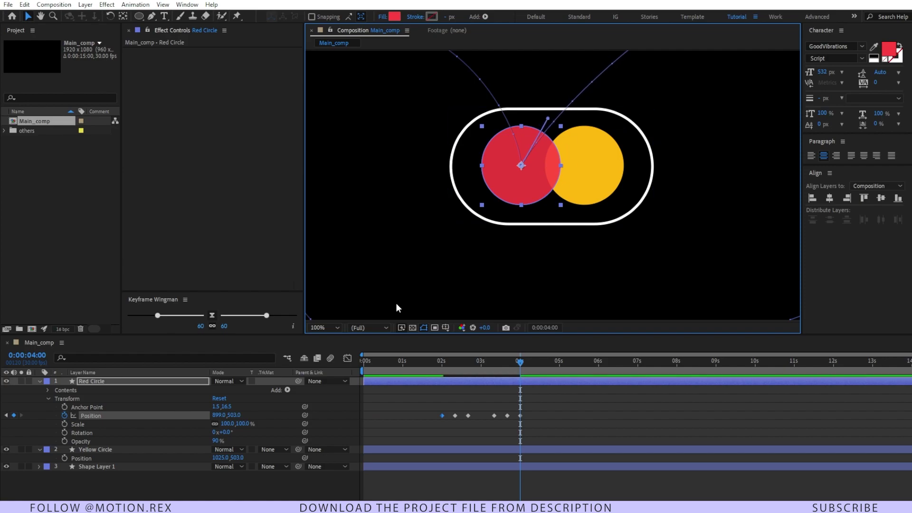
{"action": "left_click", "coordinate": [319, 329]}
{"action": "left_click", "coordinate": [324, 218]}
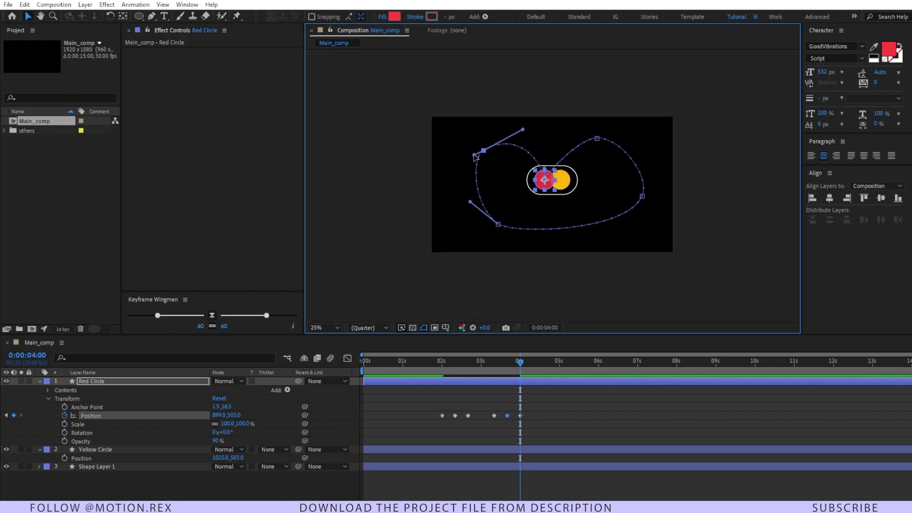
{"action": "mouse_move", "coordinate": [481, 150]}
{"action": "left_mouse_down"}
{"action": "mouse_move", "coordinate": [473, 168]}
{"action": "mouse_move", "coordinate": [470, 160]}
{"action": "left_mouse_up"}
{"action": "left_click_drag", "start_coordinate": [521, 126], "coordinate": [517, 129]}
Stretch the lower-left path point's handle to smooth the loop at 0:00:03:19.
{"action": "left_click", "coordinate": [555, 416]}
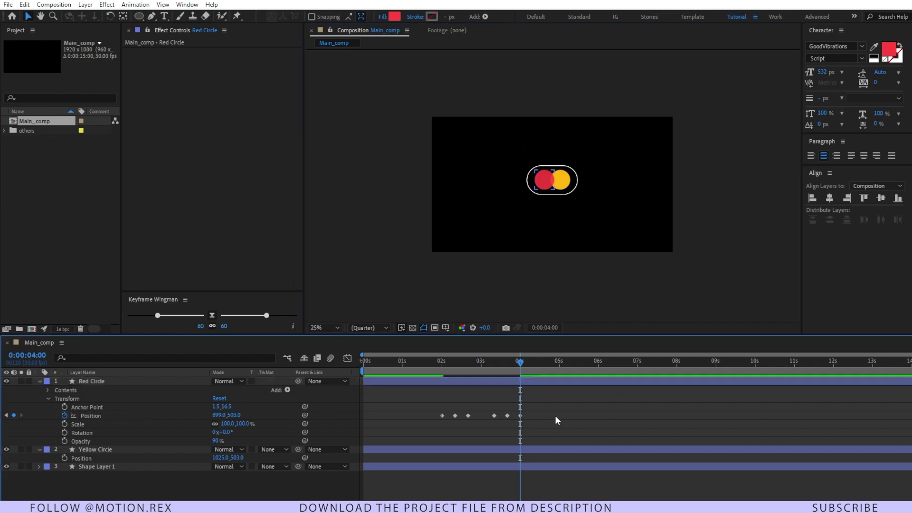
{"action": "left_click", "coordinate": [506, 367]}
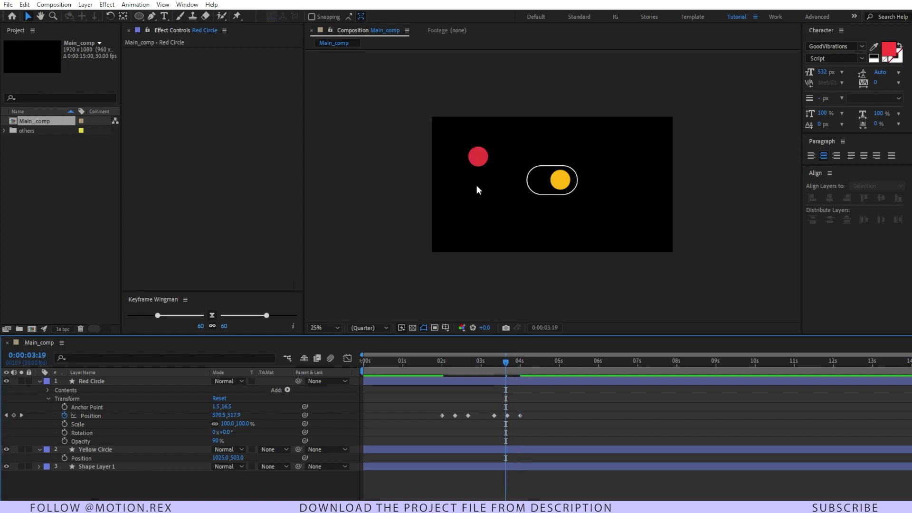
{"action": "left_click", "coordinate": [479, 159]}
{"action": "left_click", "coordinate": [498, 225]}
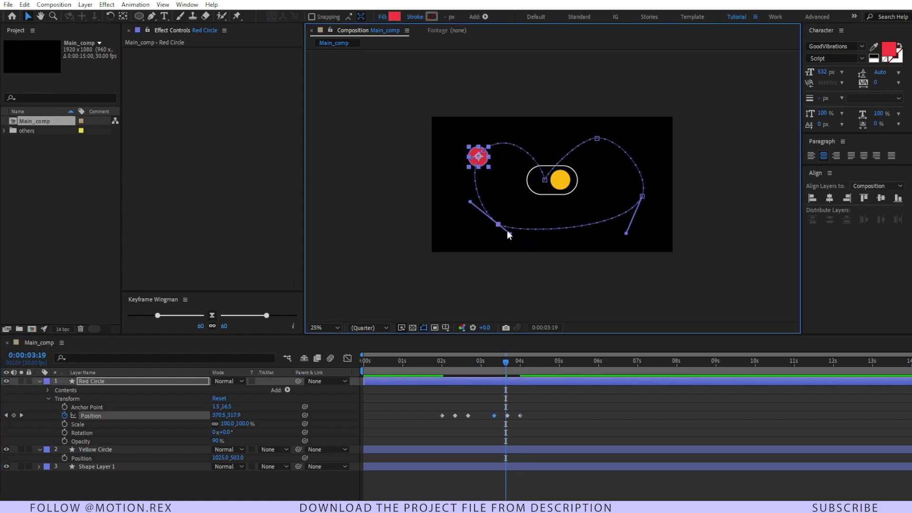
{"action": "left_click_drag", "start_coordinate": [510, 235], "coordinate": [523, 240]}
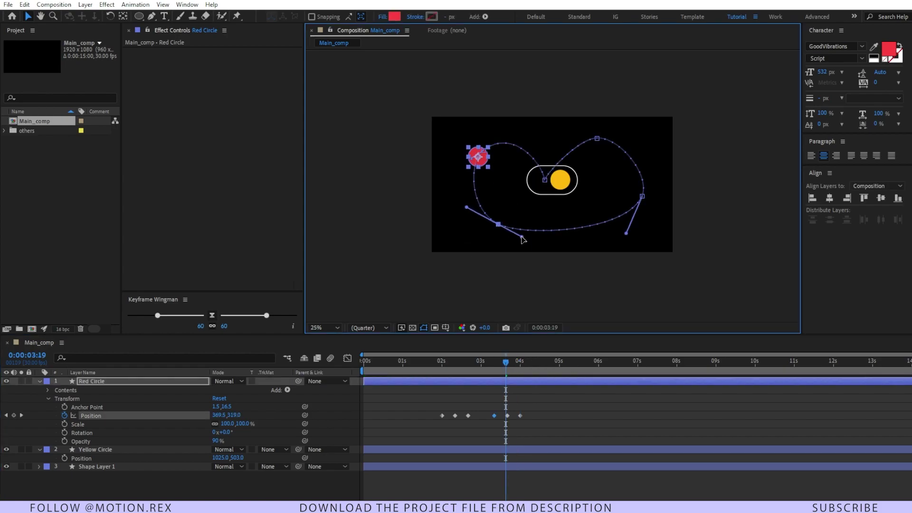
{"action": "left_click", "coordinate": [642, 196]}
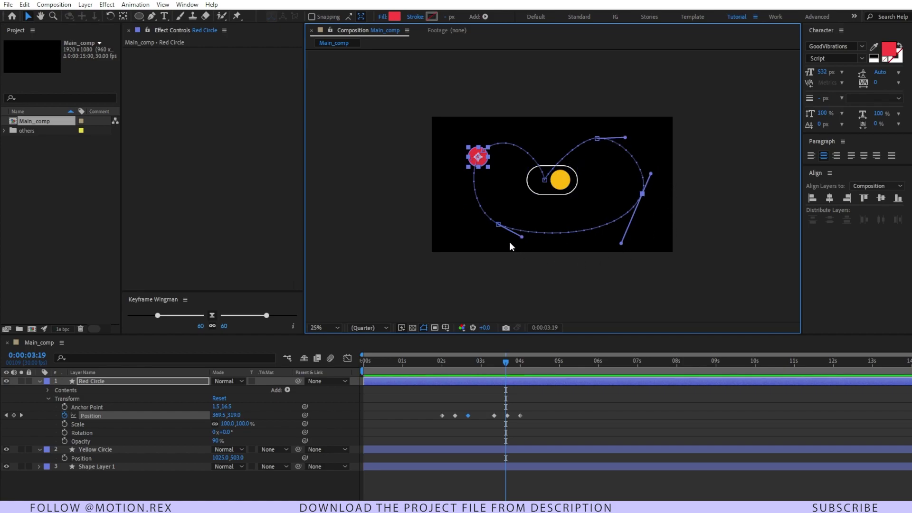
Preview the animation from 2 seconds, then set viewer magnification to 33.3%.
{"action": "left_click", "coordinate": [443, 366]}
{"action": "left_click", "coordinate": [591, 418]}
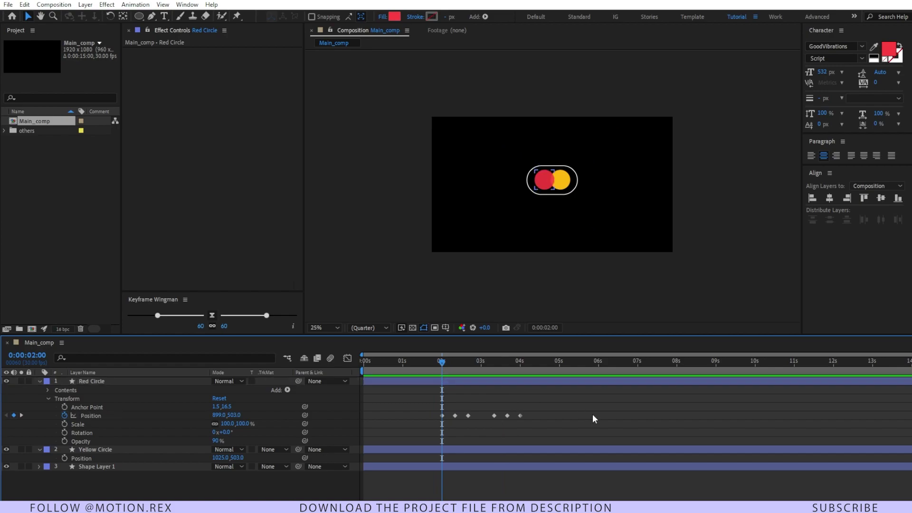
{"action": "key", "text": "space"}
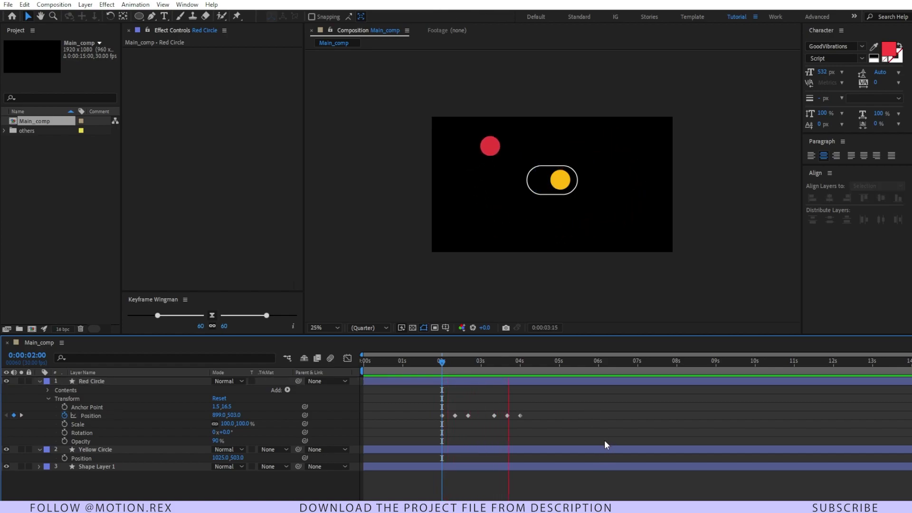
{"action": "key", "text": "space"}
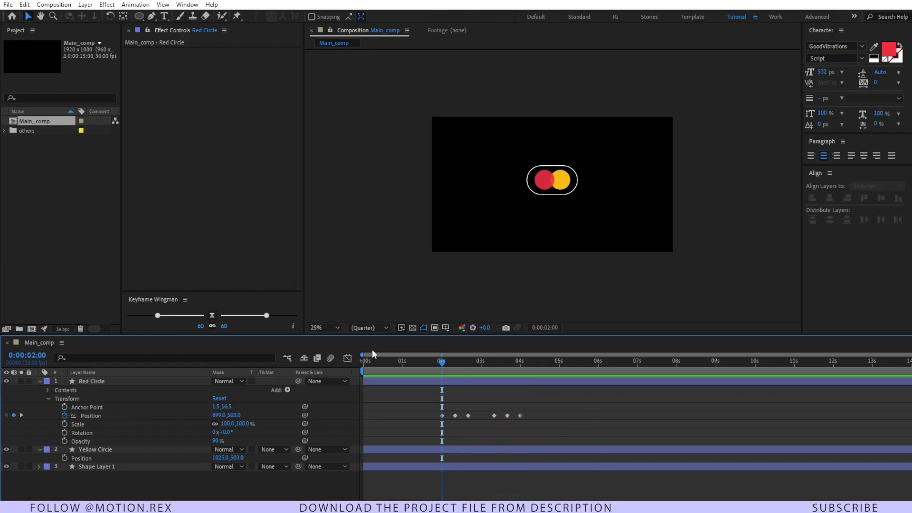
{"action": "left_click", "coordinate": [323, 328]}
{"action": "left_click", "coordinate": [324, 229]}
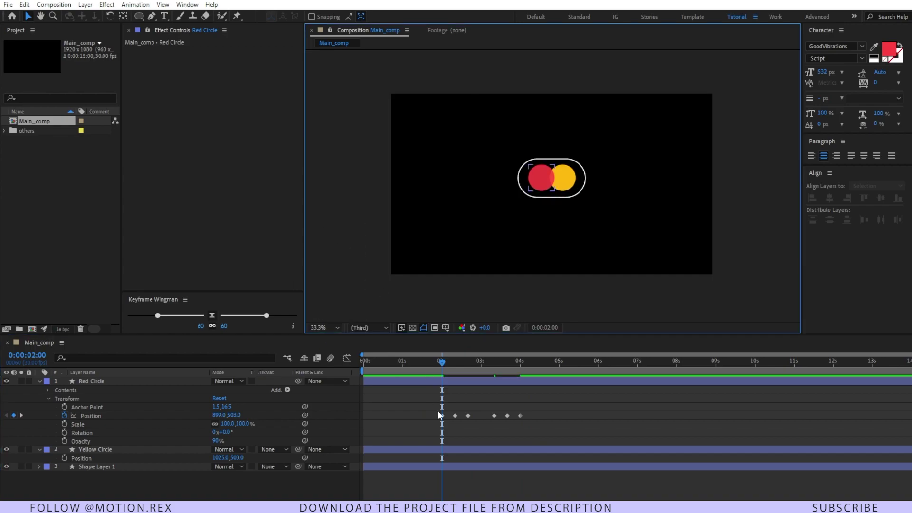
{"action": "left_click", "coordinate": [451, 381]}
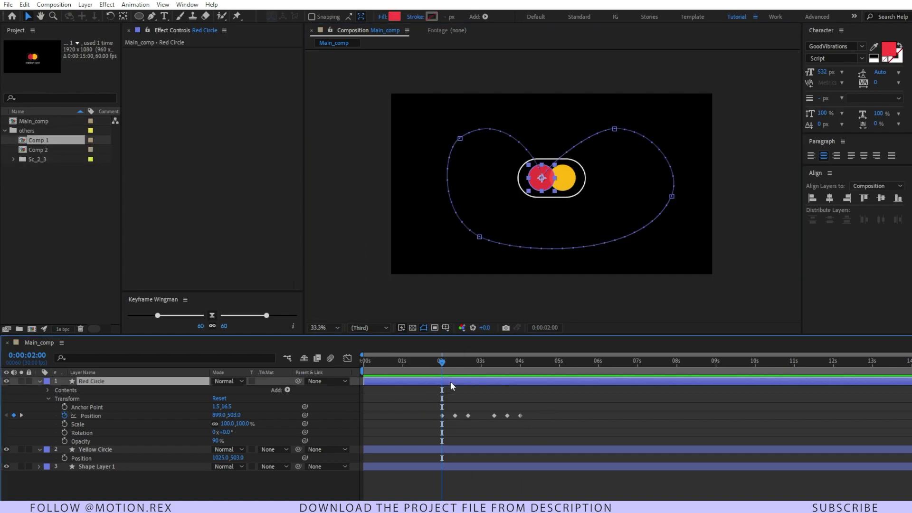
Apply Echo to Red Circle with 11 echoes and an Echo Time of -0.010.
{"action": "key", "text": "ctrl+space"}
{"action": "type", "text": "echo"}
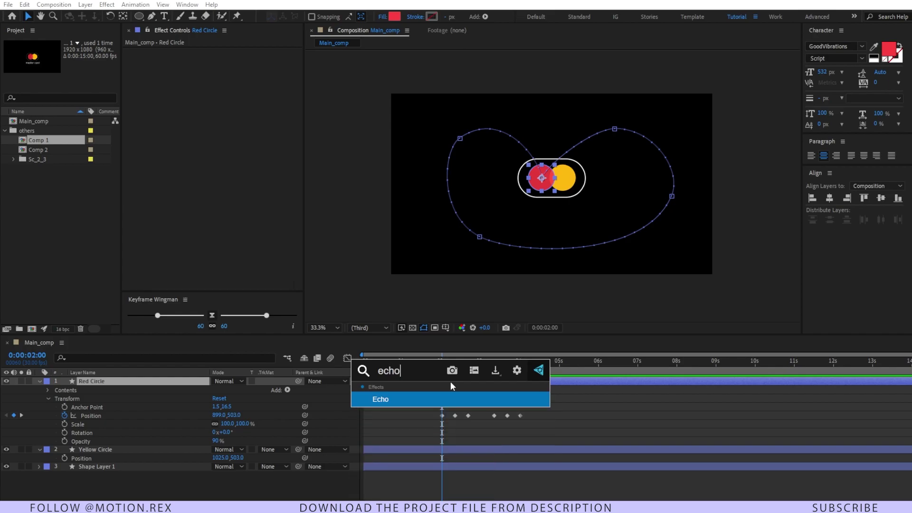
{"action": "key", "text": "Return"}
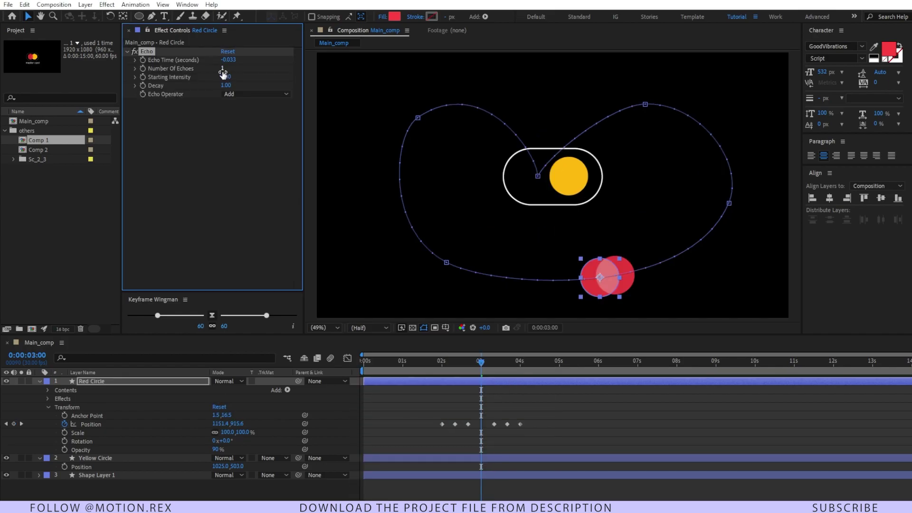
{"action": "left_click", "coordinate": [223, 69]}
{"action": "type", "text": "11"}
{"action": "left_click", "coordinate": [216, 117]}
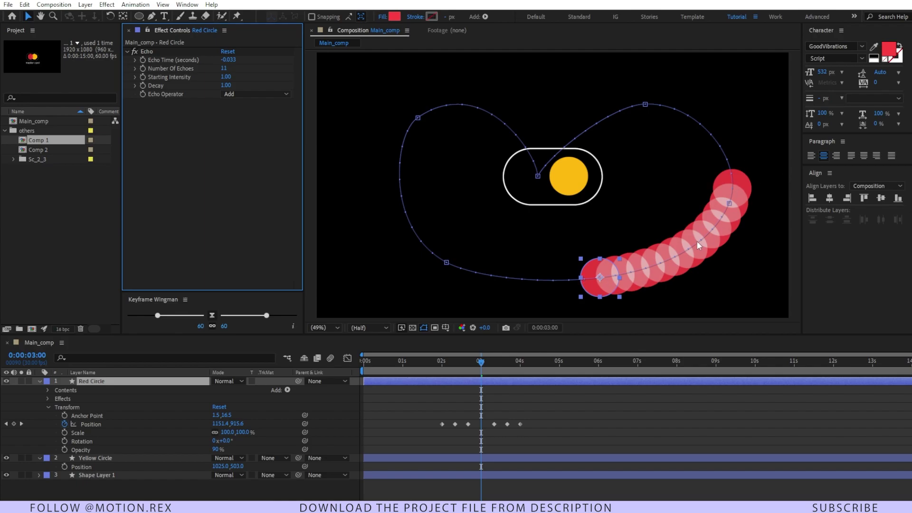
{"action": "mouse_move", "coordinate": [229, 60]}
{"action": "left_mouse_down"}
{"action": "mouse_move", "coordinate": [210, 63]}
{"action": "mouse_move", "coordinate": [232, 60]}
{"action": "left_mouse_up"}
{"action": "left_click", "coordinate": [231, 61]}
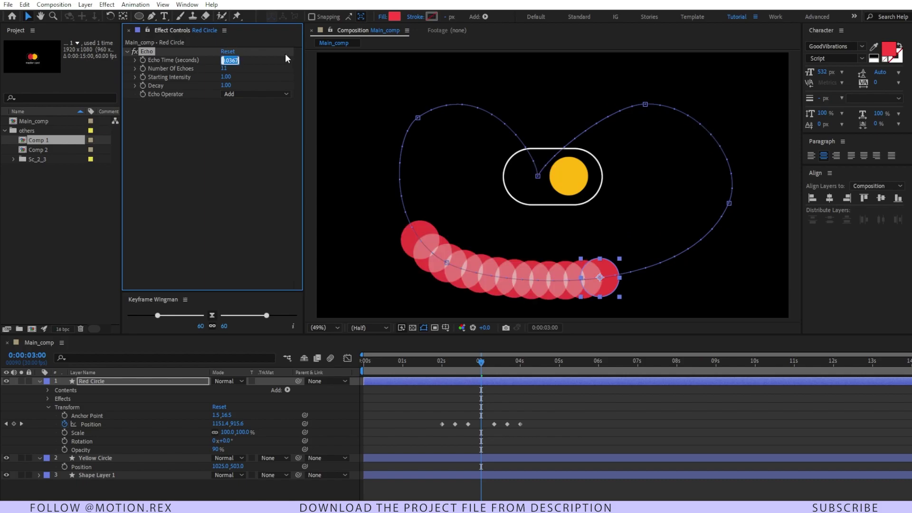
{"action": "type", "text": "-"}
{"action": "key", "text": "Return"}
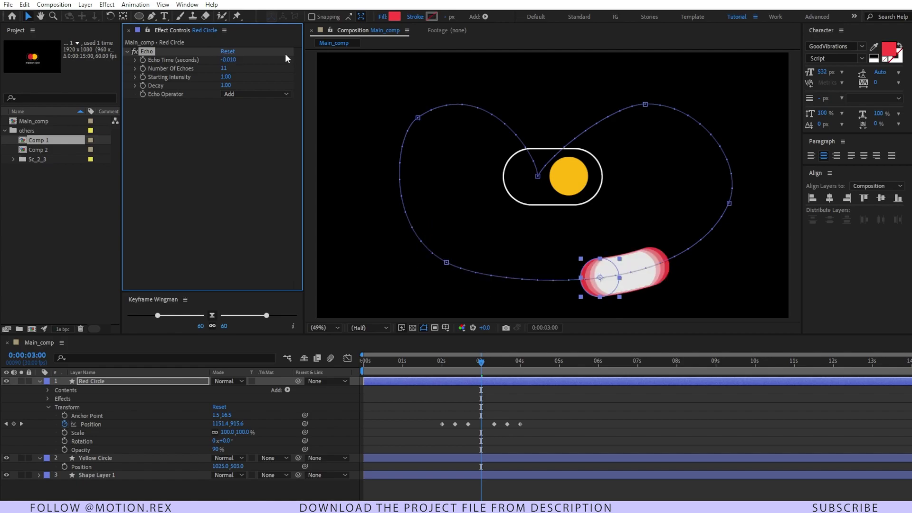
{"action": "left_click_drag", "start_coordinate": [457, 363], "coordinate": [486, 366]}
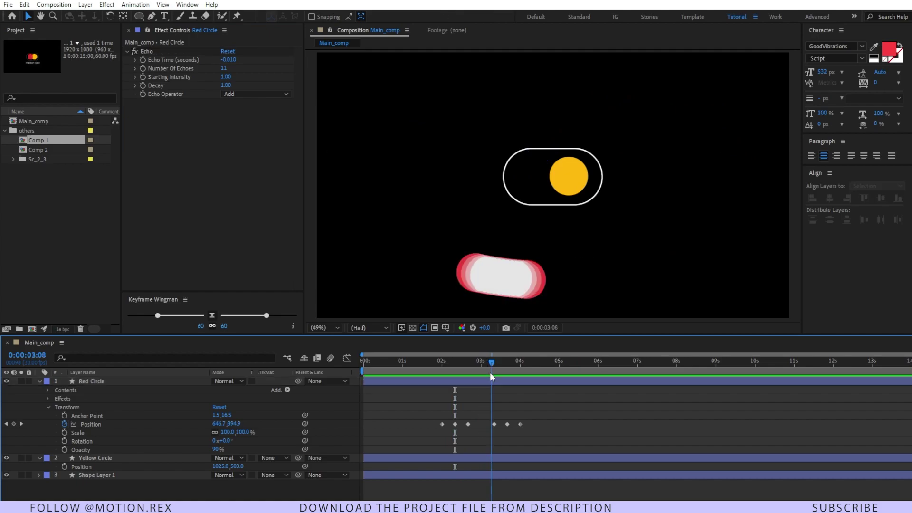
Select all Red Circle Position keyframes and show them in the Graph Editor's speed graph.
{"action": "left_click_drag", "start_coordinate": [491, 372], "coordinate": [445, 374]}
{"action": "left_click", "coordinate": [445, 379]}
{"action": "left_click_drag", "start_coordinate": [550, 421], "coordinate": [429, 426]}
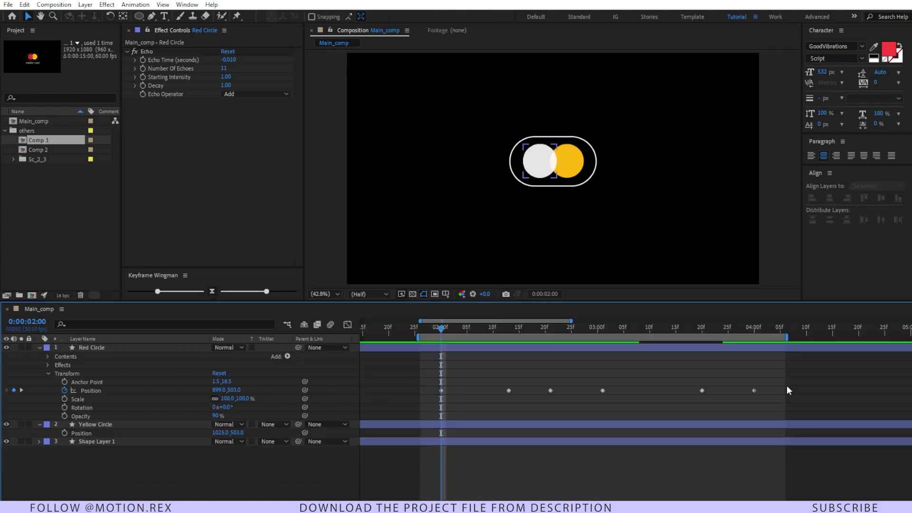
{"action": "left_click_drag", "start_coordinate": [787, 391], "coordinate": [411, 400]}
{"action": "left_click", "coordinate": [348, 325]}
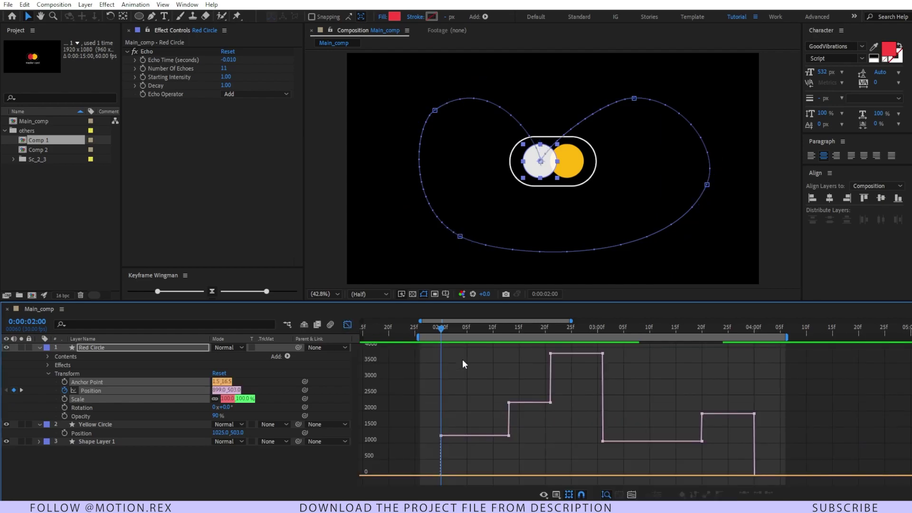
{"action": "right_click", "coordinate": [474, 371]}
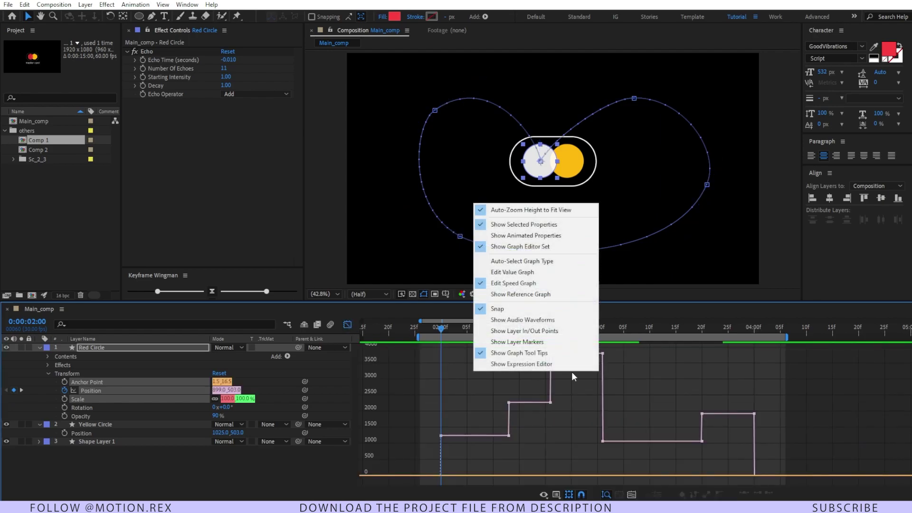
{"action": "left_click", "coordinate": [524, 283]}
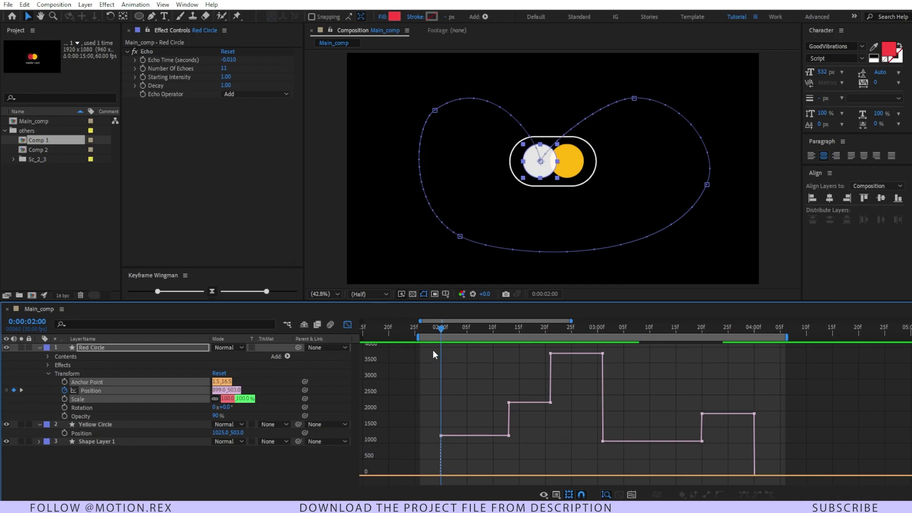
Apply Easy Ease to every keyframe and preview the eased motion.
{"action": "left_click_drag", "start_coordinate": [432, 349], "coordinate": [791, 476]}
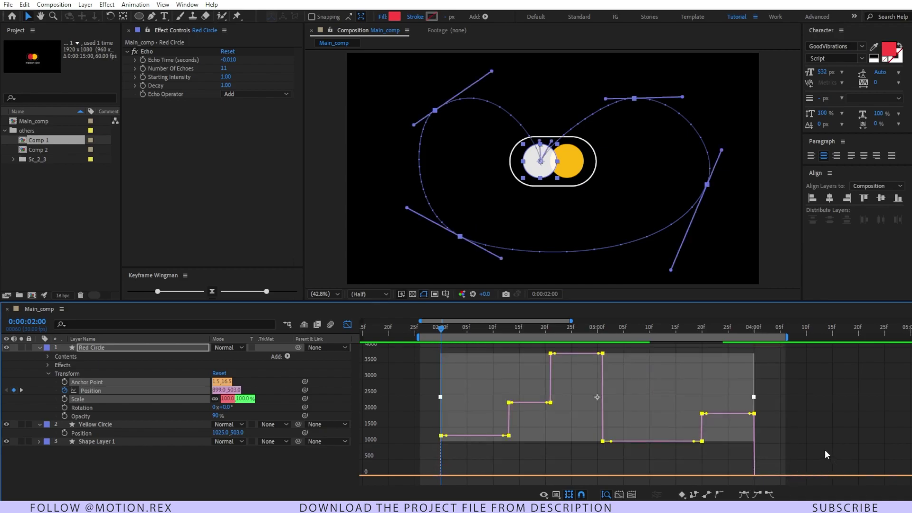
{"action": "key", "text": "F9"}
{"action": "left_click", "coordinate": [455, 409]}
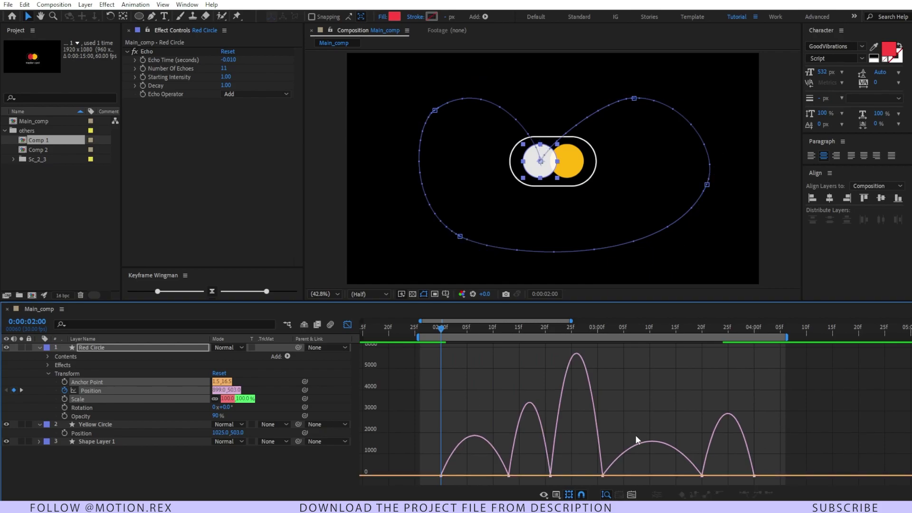
{"action": "key", "text": "space"}
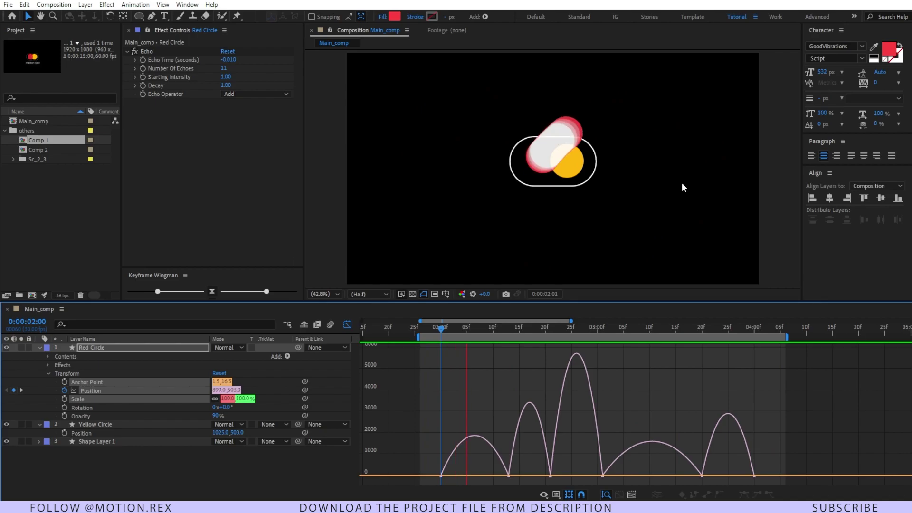
{"action": "key", "text": "space"}
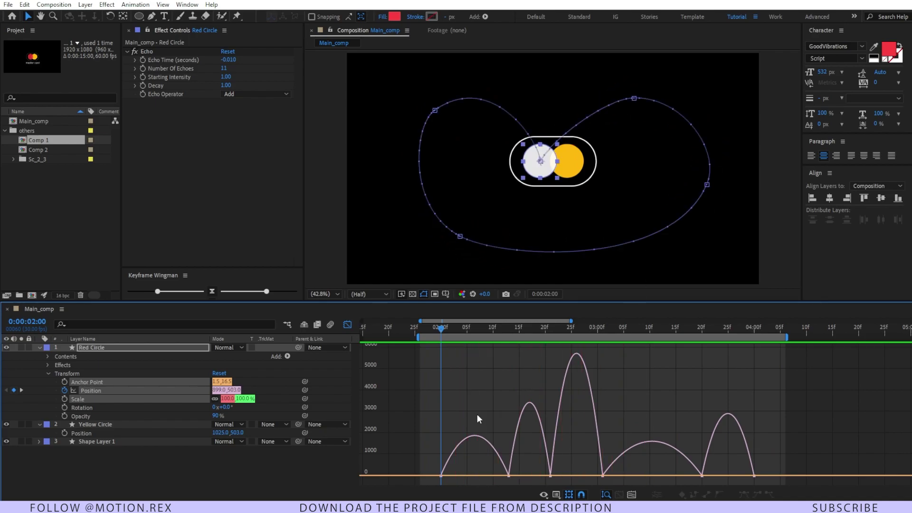
{"action": "left_click", "coordinate": [509, 475]}
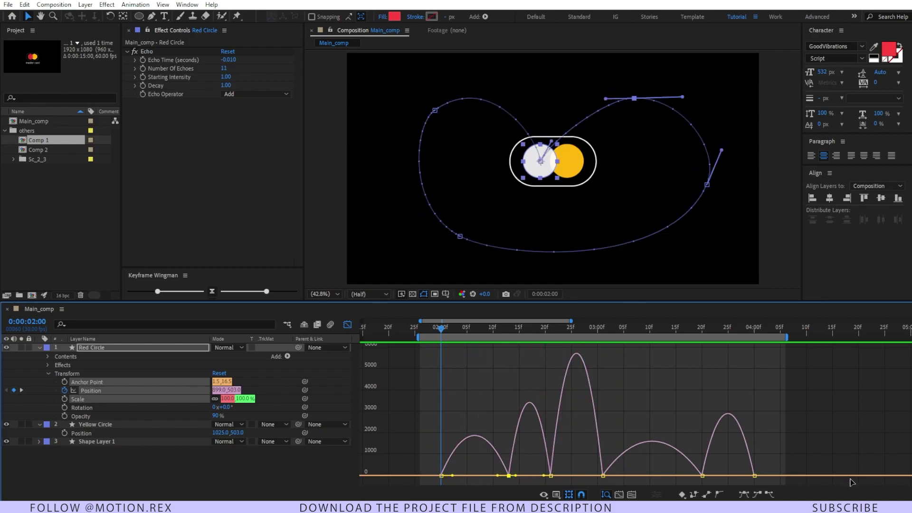
Convert the speed keyframes at 0:00:02:13, 0:00:02:21 and 0:00:03:01 to Auto Bezier.
{"action": "left_click", "coordinate": [721, 495]}
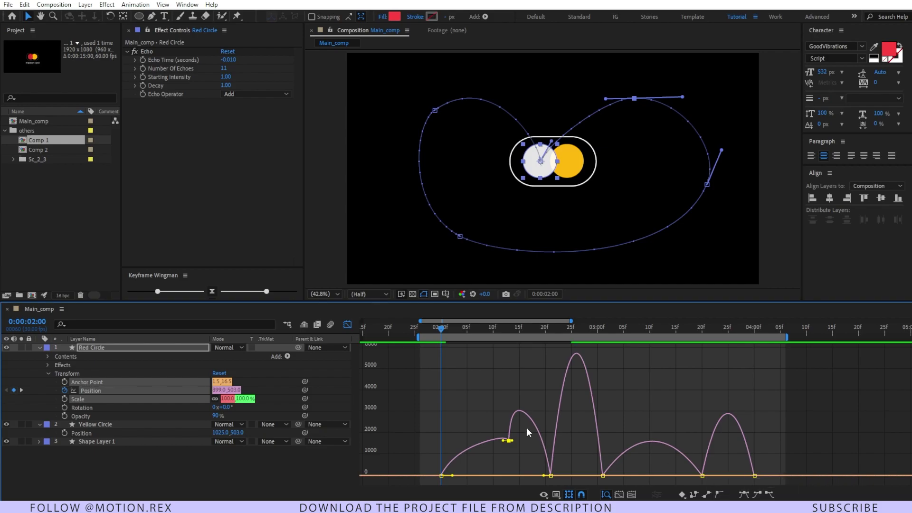
{"action": "mouse_move", "coordinate": [509, 441]}
{"action": "mouse_move", "coordinate": [508, 441]}
{"action": "left_mouse_down"}
{"action": "mouse_move", "coordinate": [477, 448]}
{"action": "mouse_move", "coordinate": [515, 445]}
{"action": "left_mouse_up"}
{"action": "key", "text": "ctrl+z"}
{"action": "key", "text": "ctrl+z"}
{"action": "key", "text": "ctrl+z"}
{"action": "left_click", "coordinate": [550, 476]}
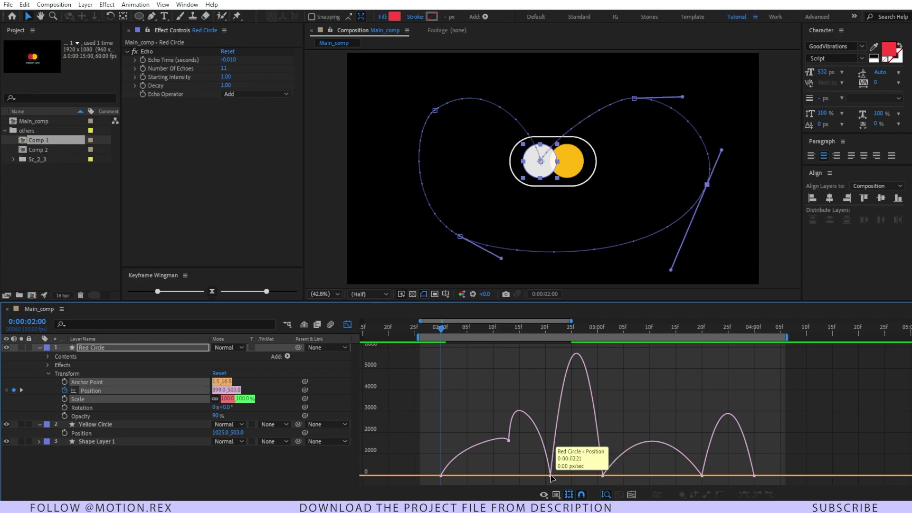
{"action": "left_click", "coordinate": [715, 496]}
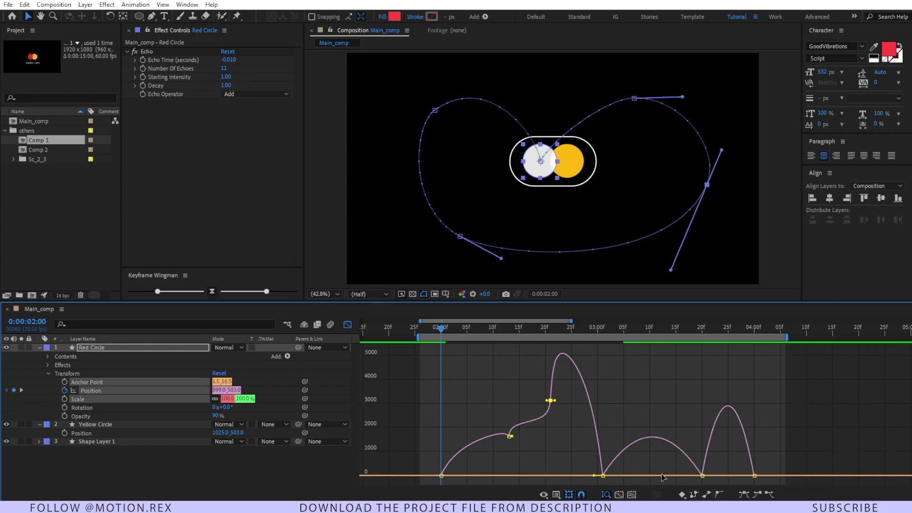
{"action": "left_click", "coordinate": [603, 476]}
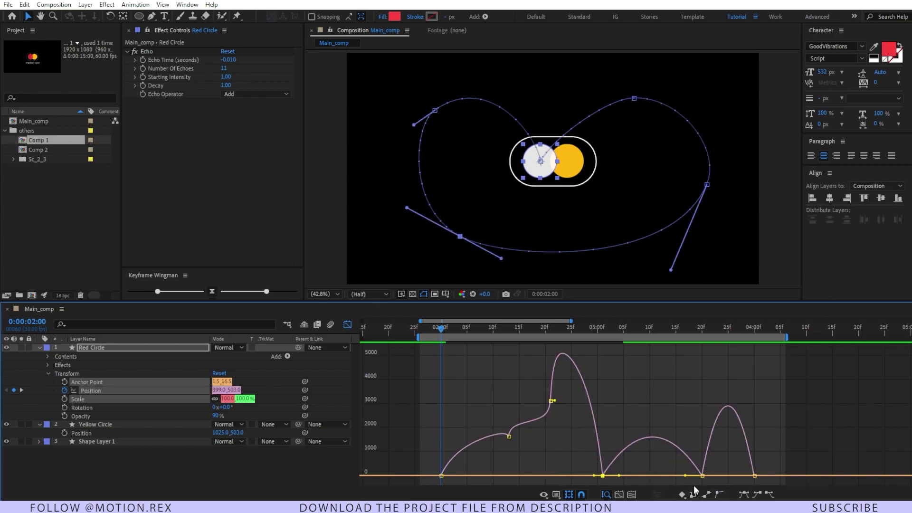
{"action": "left_click", "coordinate": [720, 495]}
{"action": "left_click", "coordinate": [432, 371]}
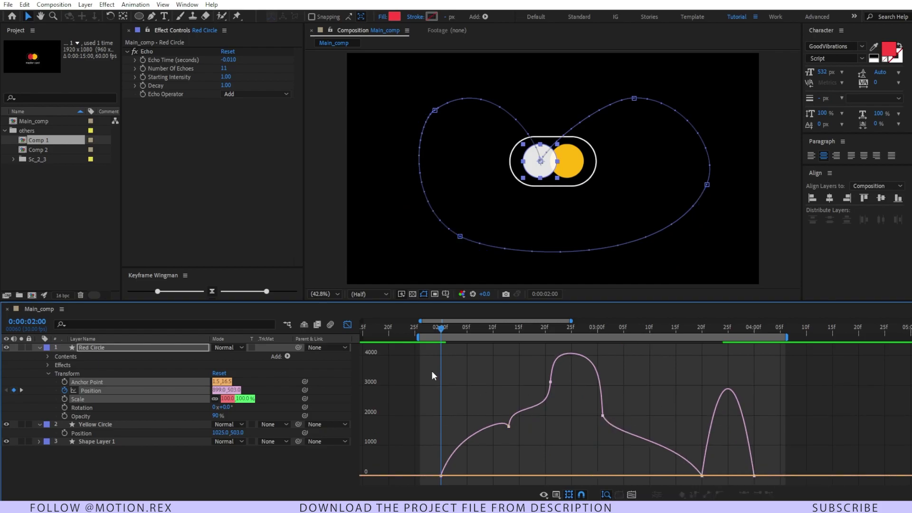
{"action": "left_click_drag", "start_coordinate": [439, 322], "coordinate": [423, 322]}
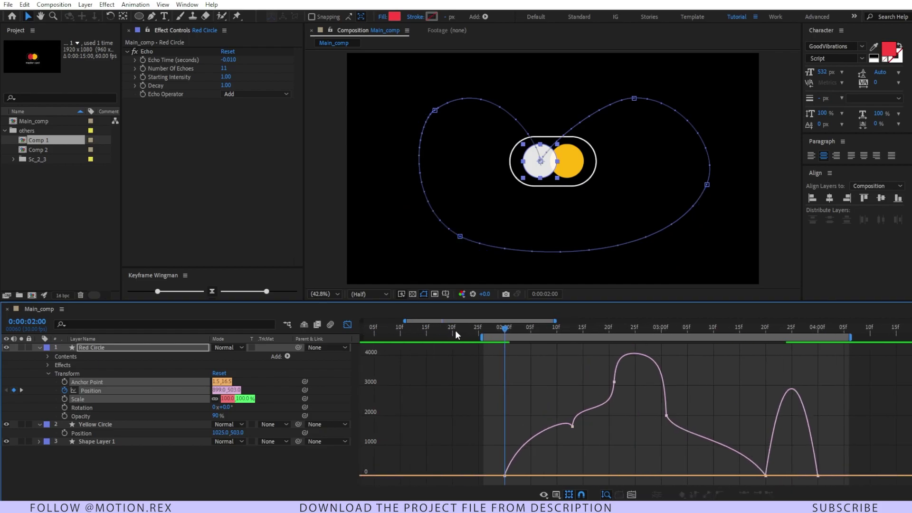
{"action": "left_click", "coordinate": [573, 426]}
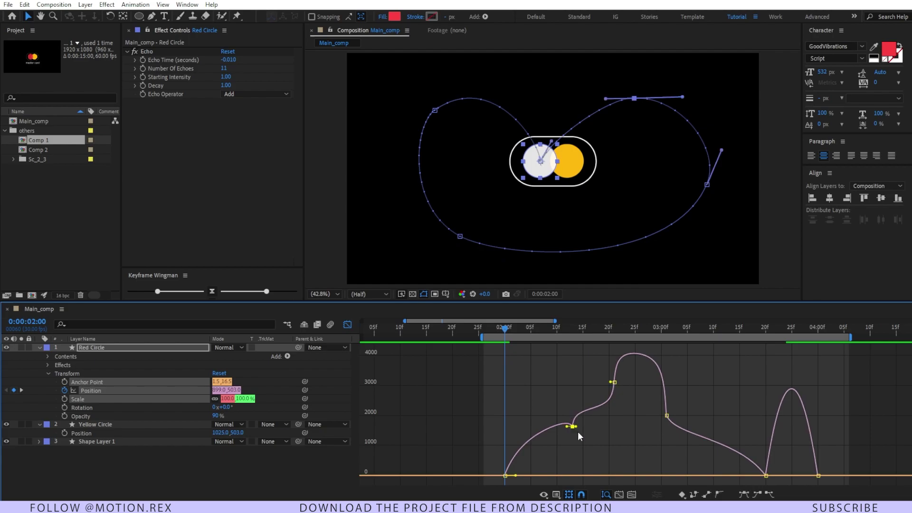
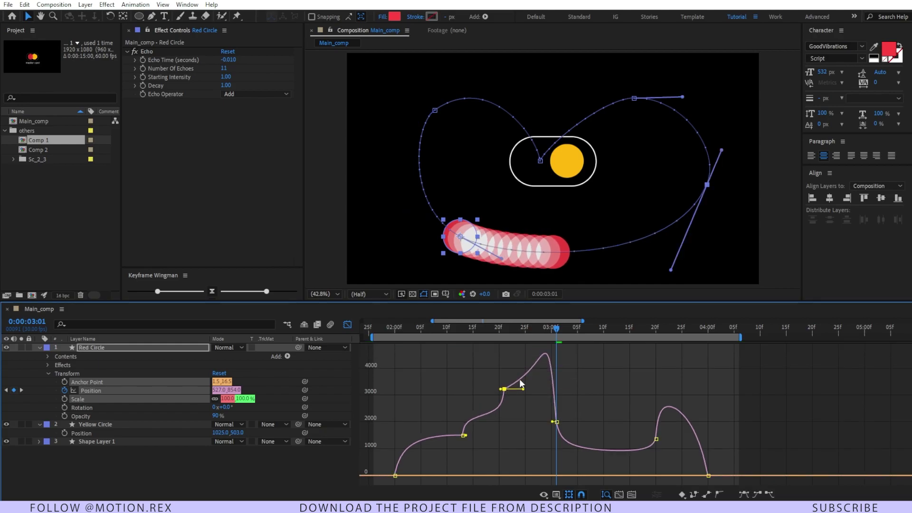
Drag the 3:01 keyframe's speed handles to lower outgoing speed, then preview from 02:04.
{"action": "left_click", "coordinate": [556, 423]}
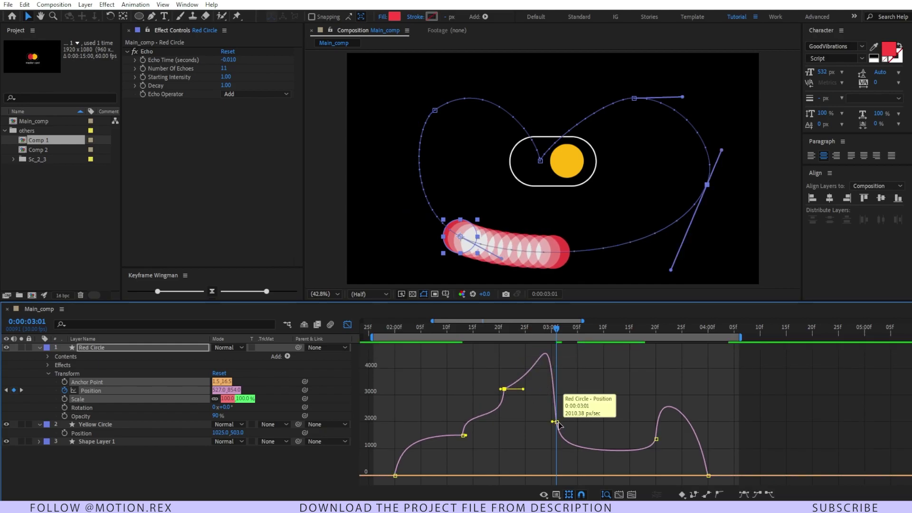
{"action": "left_click_drag", "start_coordinate": [565, 421], "coordinate": [543, 424]}
{"action": "left_click_drag", "start_coordinate": [526, 329], "coordinate": [559, 349]}
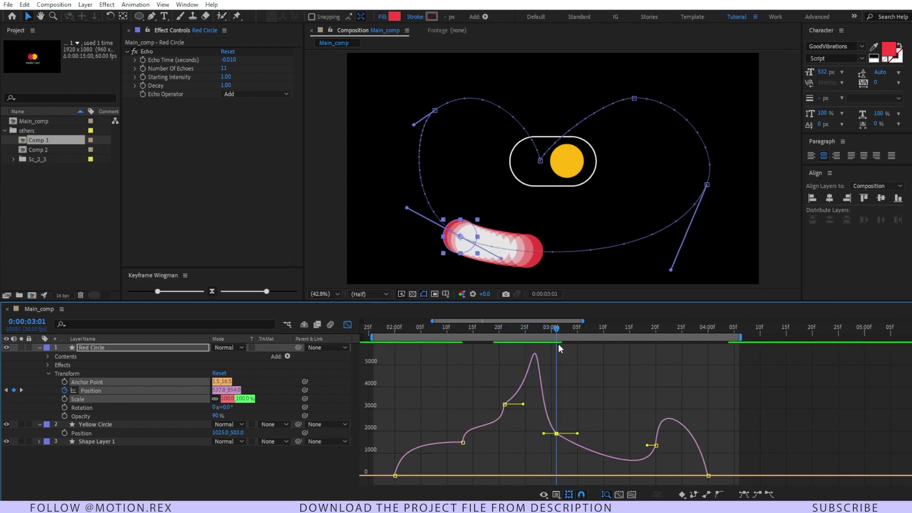
{"action": "mouse_move", "coordinate": [578, 433]}
{"action": "left_mouse_down"}
{"action": "mouse_move", "coordinate": [569, 441]}
{"action": "mouse_move", "coordinate": [574, 422]}
{"action": "mouse_move", "coordinate": [570, 429]}
{"action": "left_mouse_up"}
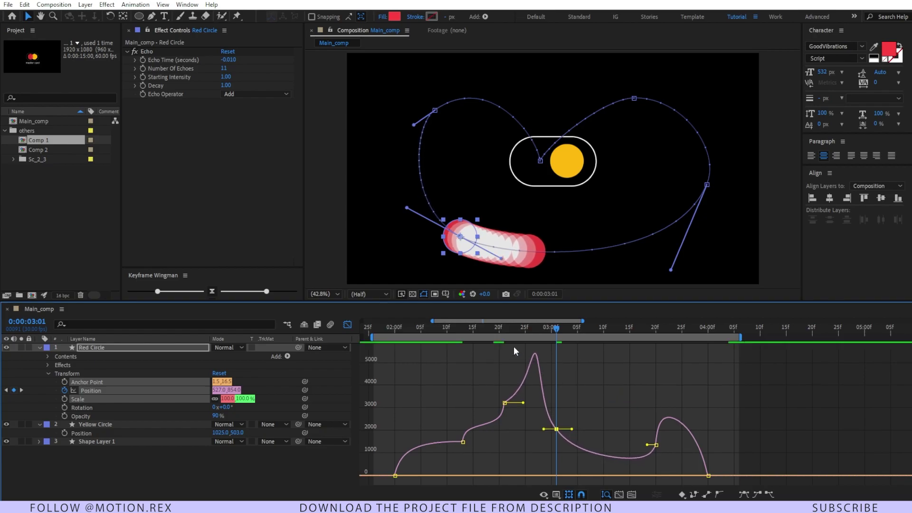
{"action": "left_click_drag", "start_coordinate": [500, 329], "coordinate": [415, 363]}
{"action": "key", "text": "space"}
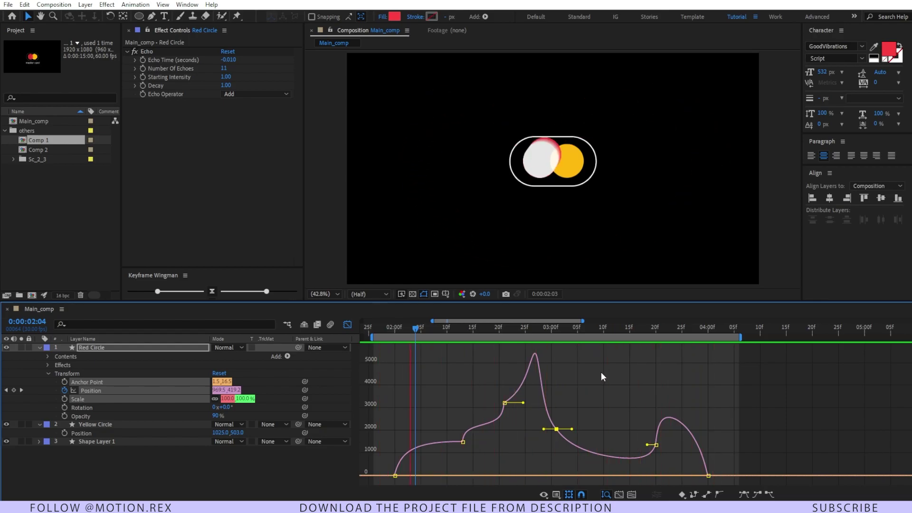
Move the late Position keyframe one frame earlier and set its Outgoing Influence to 22%.
{"action": "left_click", "coordinate": [656, 445]}
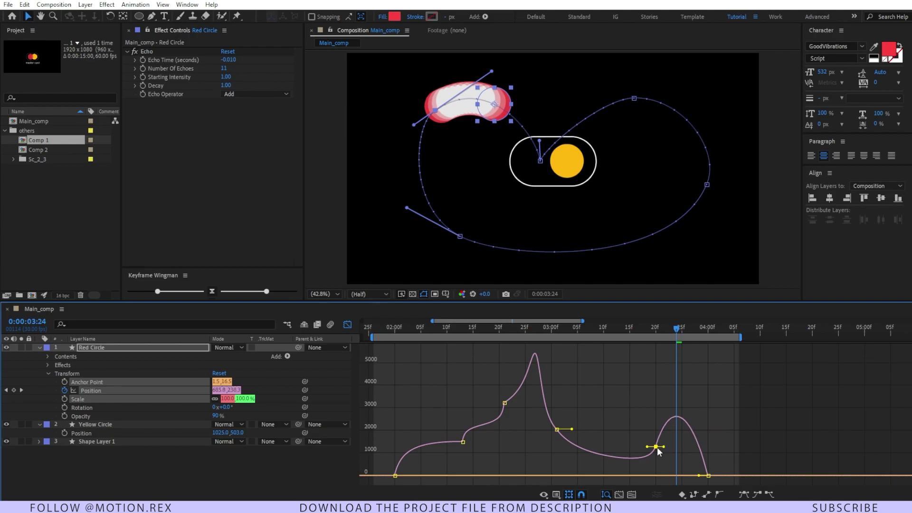
{"action": "left_click_drag", "start_coordinate": [653, 448], "coordinate": [644, 443]}
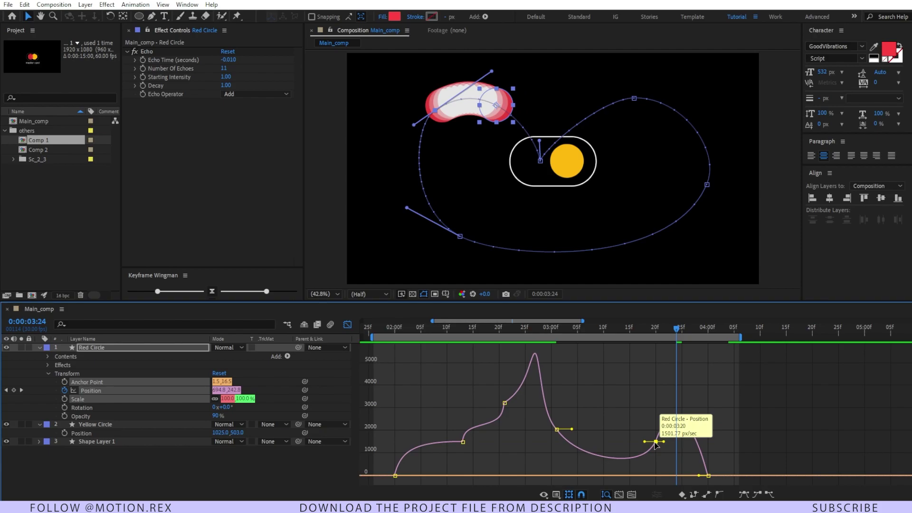
{"action": "key", "text": "ctrl+shift+k"}
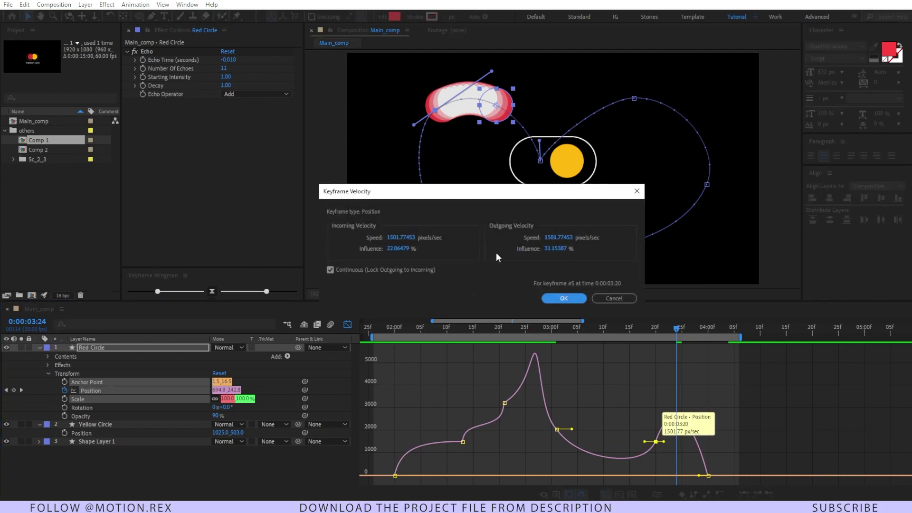
{"action": "left_click", "coordinate": [557, 250]}
{"action": "type", "text": "22"}
{"action": "key", "text": "Return"}
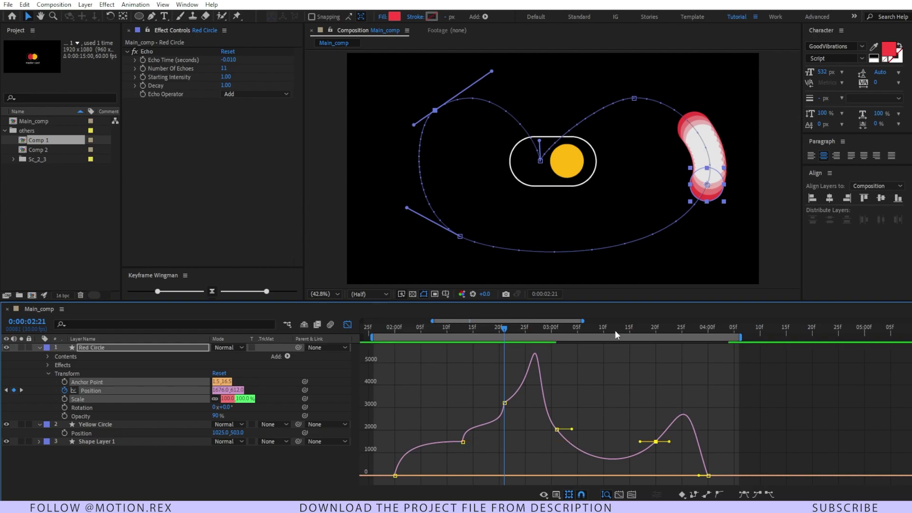
Preview from 01:28 and scrub through 02:25 to 03:21 to check the circle's motion.
{"action": "left_click", "coordinate": [400, 333]}
{"action": "left_click_drag", "start_coordinate": [388, 338], "coordinate": [385, 334]}
{"action": "key", "text": "space"}
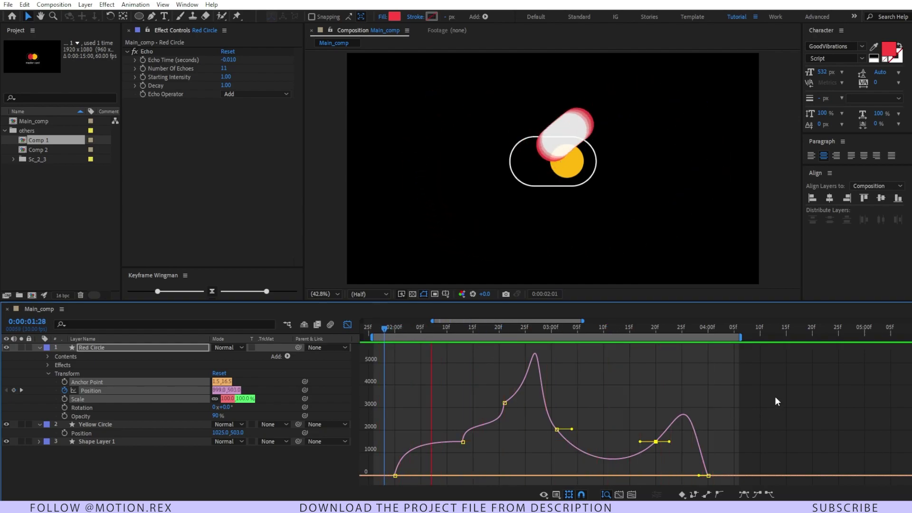
{"action": "key", "text": "space"}
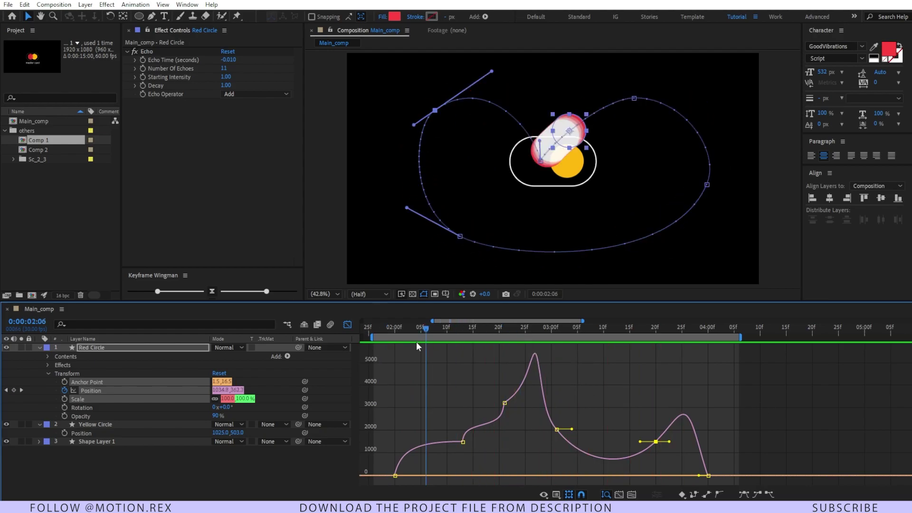
{"action": "left_click_drag", "start_coordinate": [417, 343], "coordinate": [533, 339]}
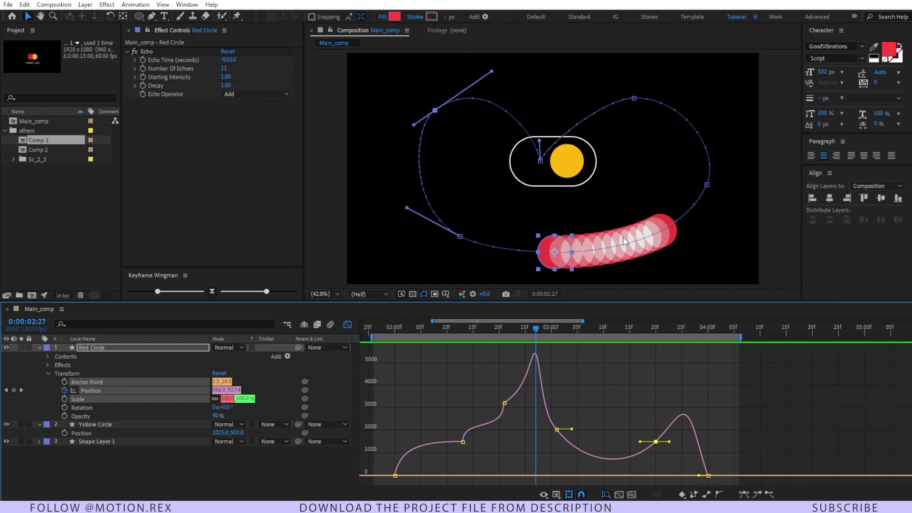
{"action": "key", "text": "Page_Down"}
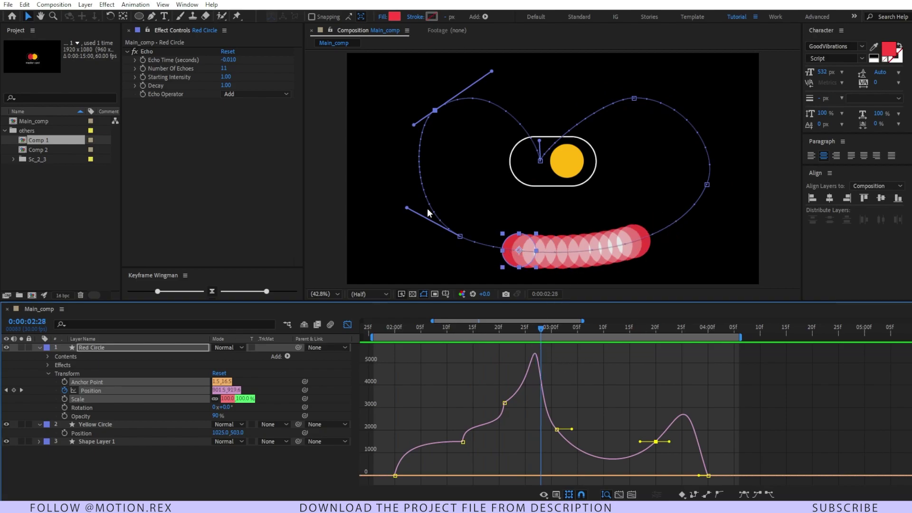
{"action": "left_click_drag", "start_coordinate": [541, 330], "coordinate": [390, 360]}
Switch the Red Circle's Echo Operator to Maximum and preview the solid red trail from 01:28.
{"action": "left_click", "coordinate": [468, 386]}
{"action": "key", "text": "space"}
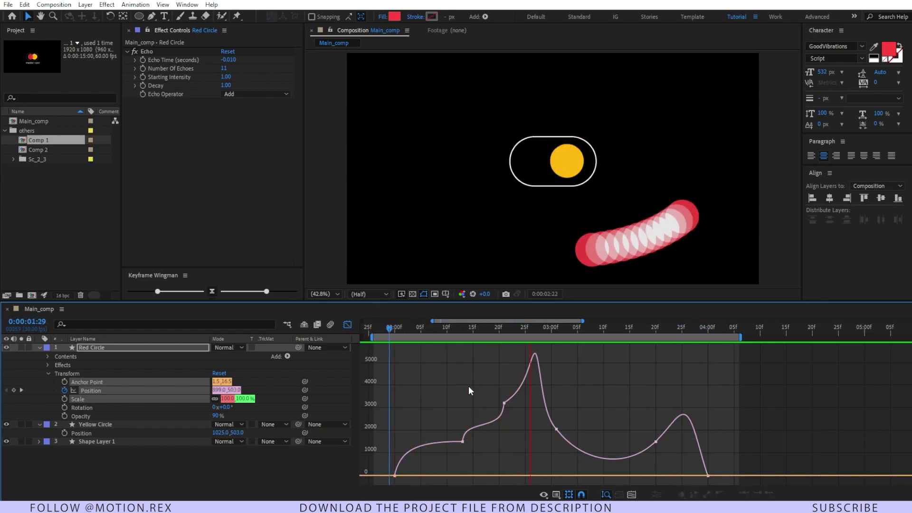
{"action": "key", "text": "space"}
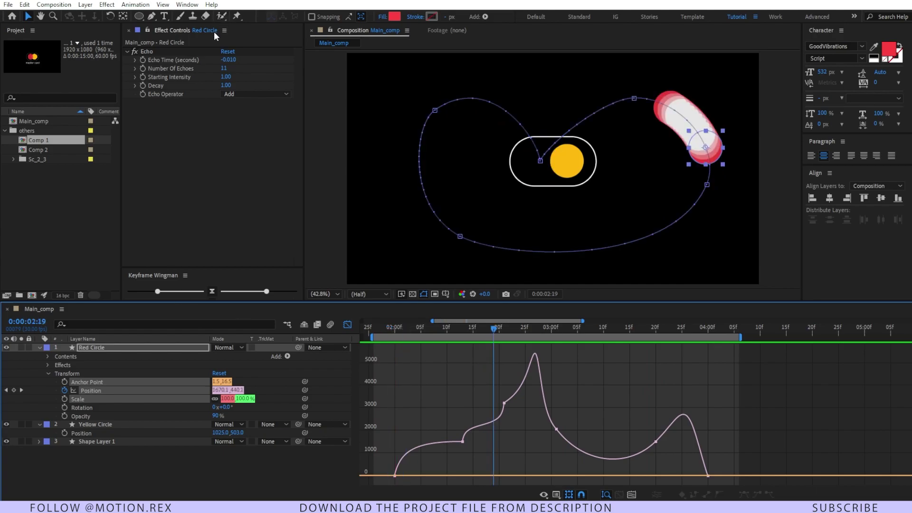
{"action": "left_click", "coordinate": [145, 51]}
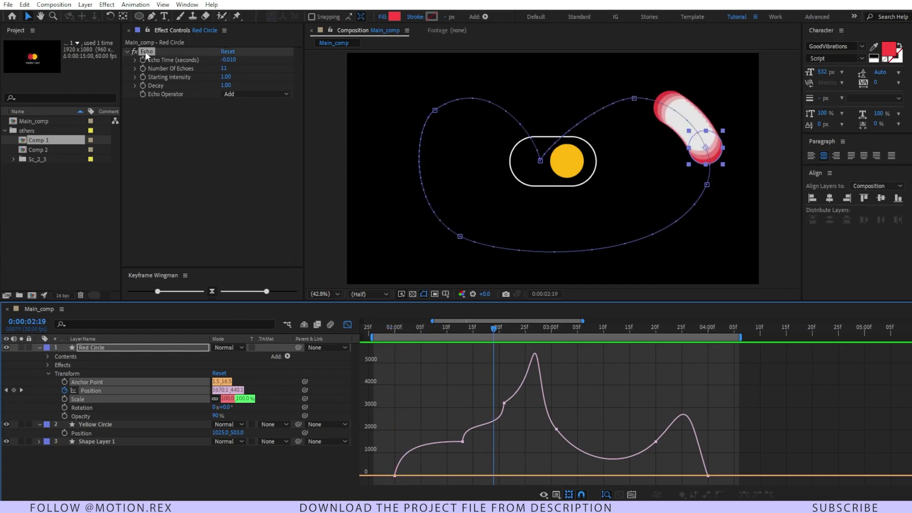
{"action": "left_click", "coordinate": [231, 93]}
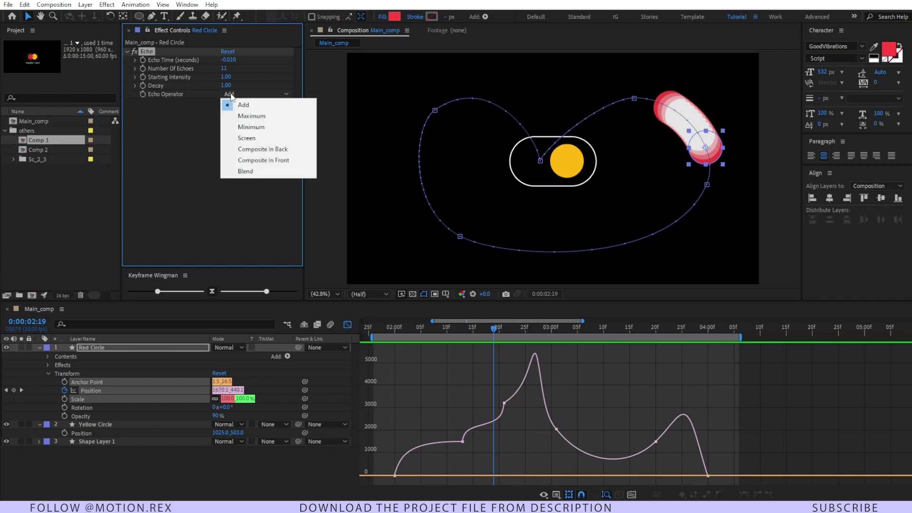
{"action": "left_click", "coordinate": [251, 116]}
{"action": "key", "text": "shift+F3"}
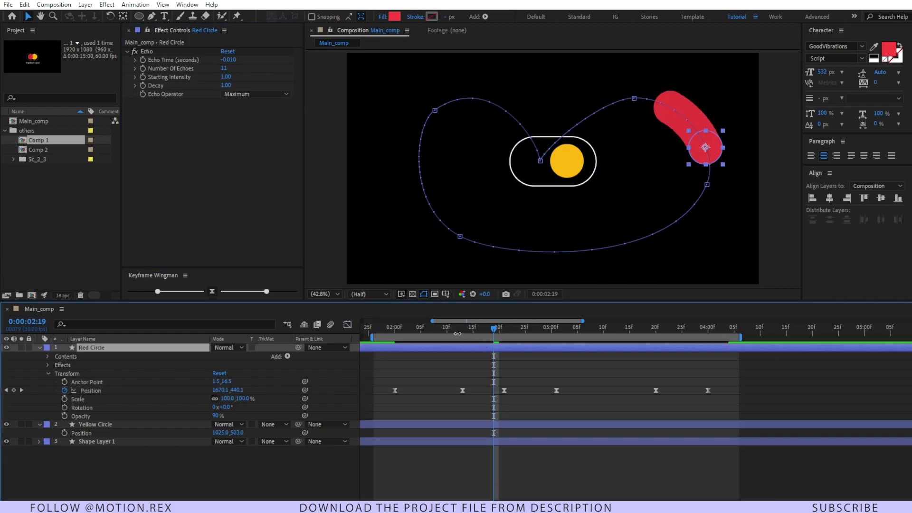
{"action": "left_click", "coordinate": [383, 328]}
{"action": "key", "text": "space"}
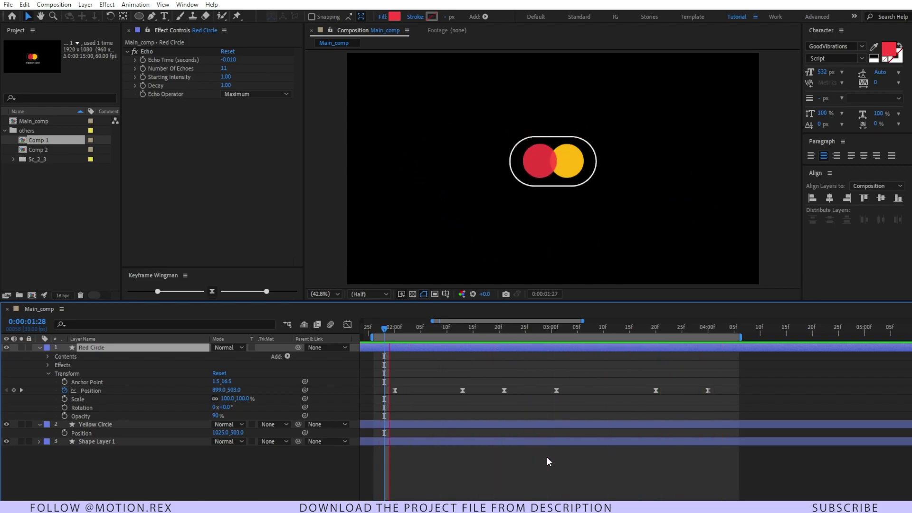
Set the Yellow Circle's first Position keyframe at 02:00.
{"action": "left_click", "coordinate": [535, 474]}
{"action": "left_click", "coordinate": [411, 357]}
{"action": "left_click_drag", "start_coordinate": [392, 329], "coordinate": [395, 327]}
{"action": "left_click", "coordinate": [569, 171]}
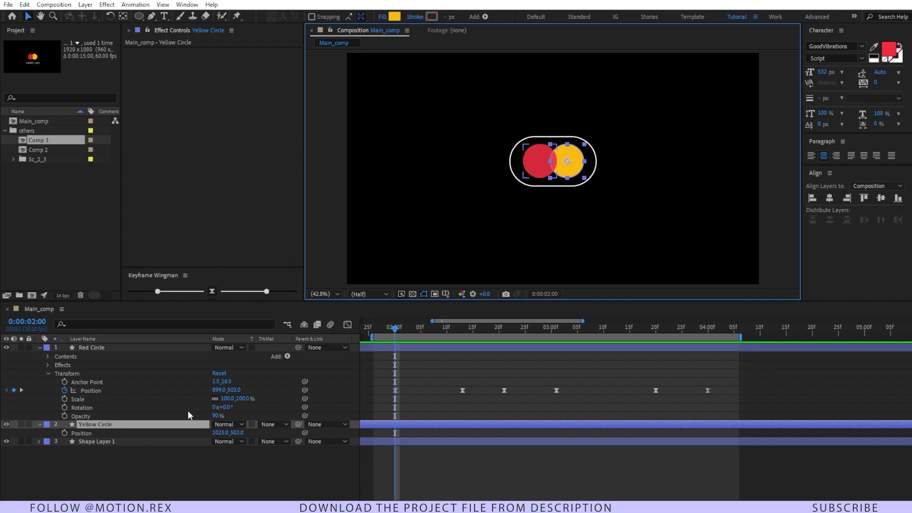
{"action": "left_click", "coordinate": [64, 433]}
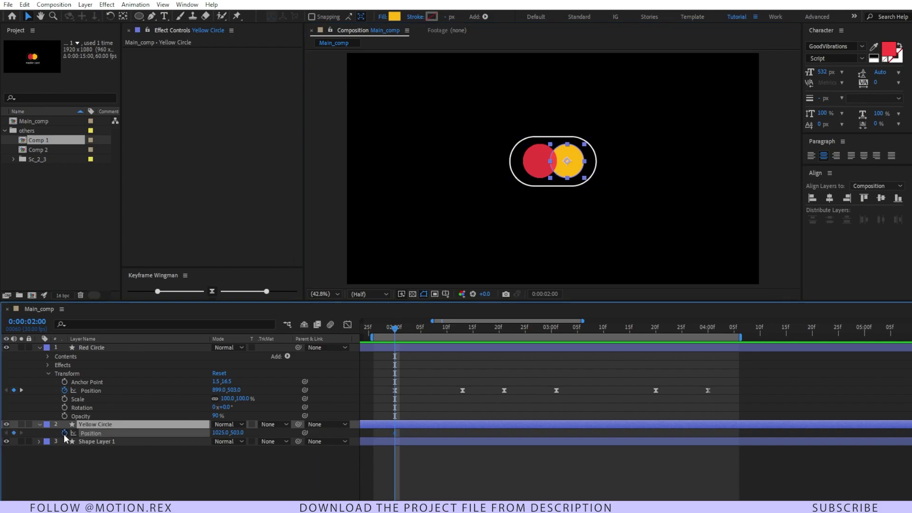
Keyframe the Yellow Circle at new positions from 02:13 to 03:20, arcing out of the pill.
{"action": "left_click", "coordinate": [412, 327]}
{"action": "left_click_drag", "start_coordinate": [413, 327], "coordinate": [463, 343]}
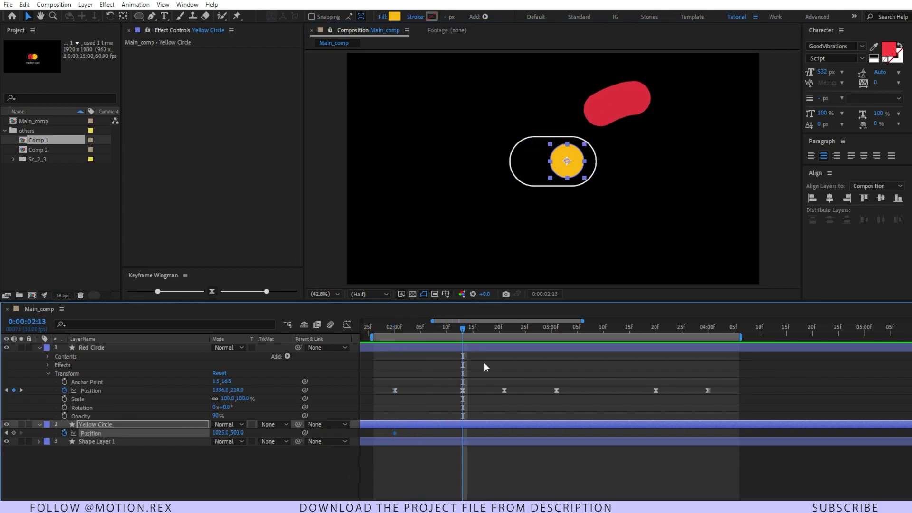
{"action": "left_click", "coordinate": [571, 163]}
{"action": "left_click_drag", "start_coordinate": [566, 175], "coordinate": [457, 112]}
{"action": "left_click_drag", "start_coordinate": [462, 327], "coordinate": [504, 328]}
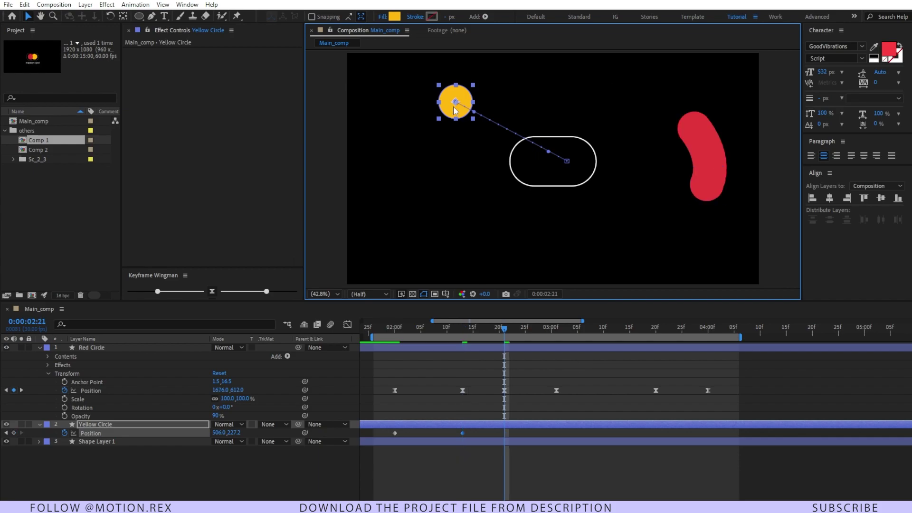
{"action": "left_click_drag", "start_coordinate": [456, 103], "coordinate": [418, 198]}
{"action": "left_click_drag", "start_coordinate": [505, 328], "coordinate": [556, 327]}
{"action": "left_click_drag", "start_coordinate": [417, 197], "coordinate": [698, 238]}
{"action": "left_click_drag", "start_coordinate": [474, 111], "coordinate": [515, 98]}
{"action": "left_click_drag", "start_coordinate": [418, 220], "coordinate": [432, 237]}
{"action": "left_click_drag", "start_coordinate": [696, 234], "coordinate": [706, 208]}
{"action": "left_click_drag", "start_coordinate": [556, 328], "coordinate": [656, 328]}
{"action": "left_click_drag", "start_coordinate": [705, 207], "coordinate": [694, 228]}
{"action": "left_click_drag", "start_coordinate": [656, 328], "coordinate": [708, 327]}
Paste the first Position keyframe at 04:00 and reshape the path's top-left curve.
{"action": "left_click", "coordinate": [395, 433]}
{"action": "key", "text": "ctrl+c"}
{"action": "key", "text": "ctrl+v"}
{"action": "left_click_drag", "start_coordinate": [589, 77], "coordinate": [663, 91]}
{"action": "left_click", "coordinate": [21, 424]}
{"action": "scroll", "coordinate": [566, 161], "scroll_direction": "up", "scroll_amount": 1}
{"action": "left_click_drag", "start_coordinate": [587, 180], "coordinate": [588, 163]}
{"action": "key", "text": "ctrl+z"}
{"action": "scroll", "coordinate": [565, 159], "scroll_direction": "down", "scroll_amount": 2}
{"action": "scroll", "coordinate": [565, 159], "scroll_direction": "up", "scroll_amount": 2}
{"action": "left_click_drag", "start_coordinate": [399, 100], "coordinate": [393, 90]}
{"action": "scroll", "coordinate": [565, 162], "scroll_direction": "up", "scroll_amount": 1}
Redo the 04:00 keyframe inside the toggle and reshape the path around the 03:20 vertex.
{"action": "left_click", "coordinate": [708, 433]}
{"action": "key", "text": "Delete"}
{"action": "scroll", "coordinate": [669, 107], "scroll_direction": "down", "scroll_amount": 1}
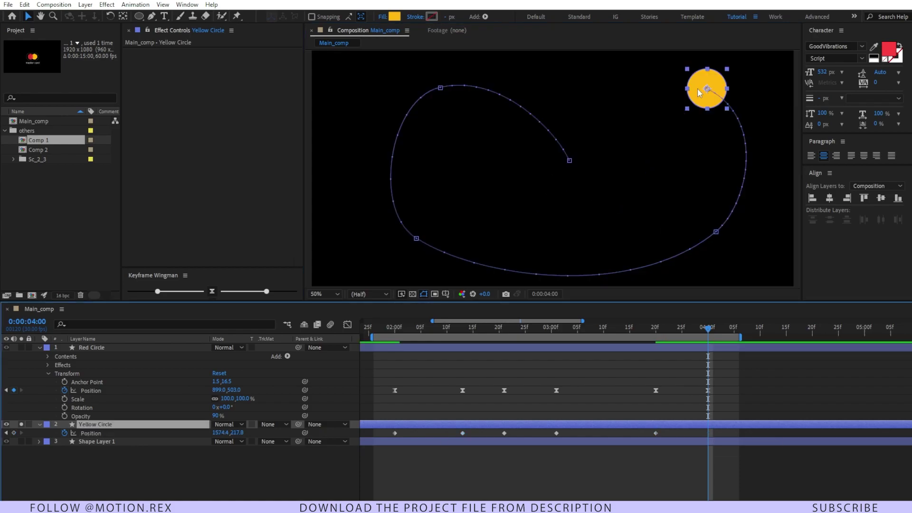
{"action": "left_click", "coordinate": [21, 424]}
{"action": "left_click_drag", "start_coordinate": [706, 90], "coordinate": [571, 160]}
{"action": "left_click_drag", "start_coordinate": [682, 77], "coordinate": [657, 75]}
{"action": "left_click", "coordinate": [707, 89]}
{"action": "left_click_drag", "start_coordinate": [738, 98], "coordinate": [777, 130]}
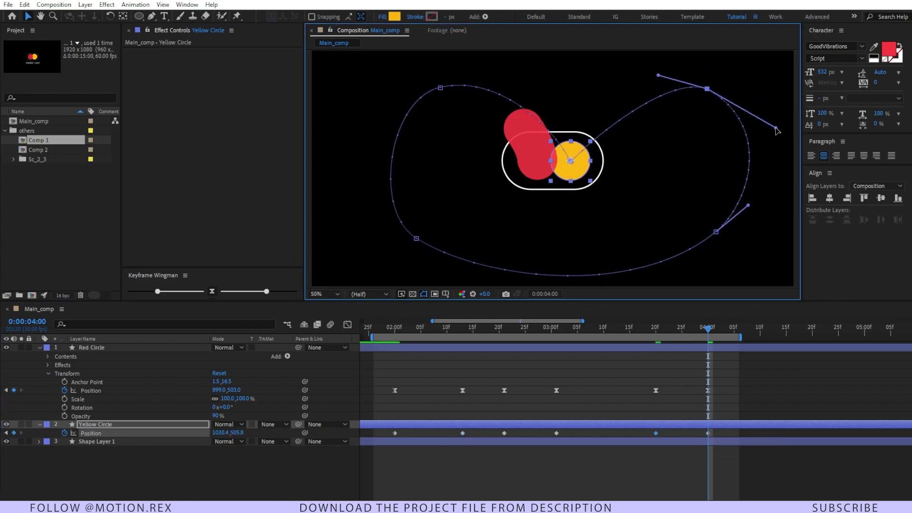
{"action": "mouse_move", "coordinate": [657, 75]}
{"action": "left_mouse_down"}
{"action": "mouse_move", "coordinate": [655, 87]}
{"action": "mouse_move", "coordinate": [665, 74]}
{"action": "left_mouse_up"}
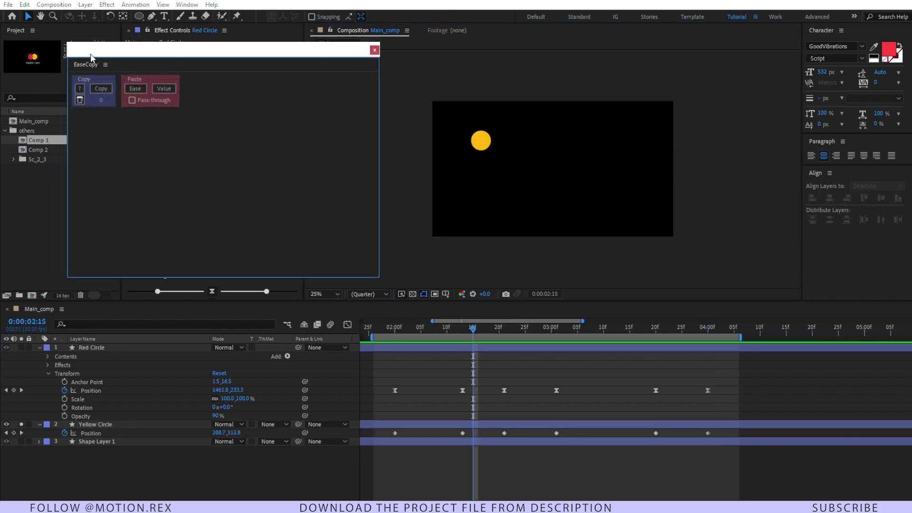
{"action": "left_click_drag", "start_coordinate": [90, 53], "coordinate": [203, 247]}
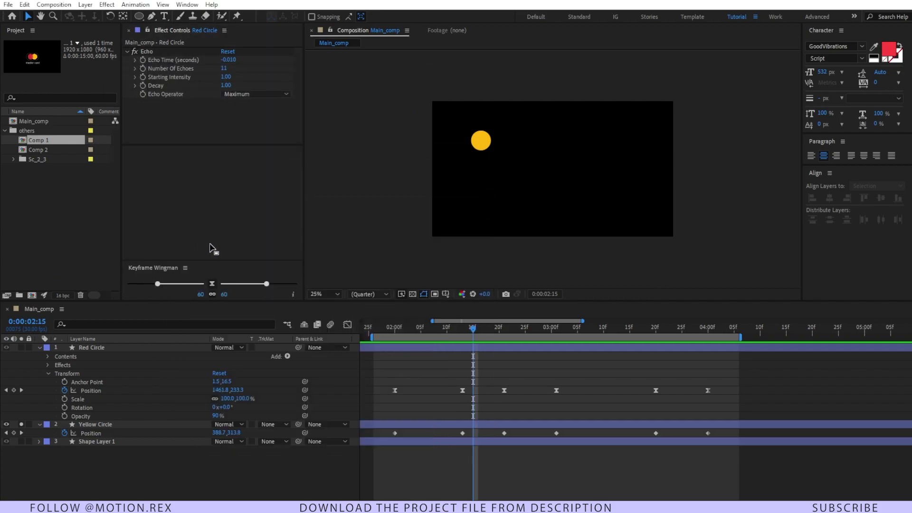
Copy the Red Circle's keyframe easing onto all Yellow Circle Position keyframes and preview.
{"action": "left_click_drag", "start_coordinate": [384, 377], "coordinate": [789, 413]}
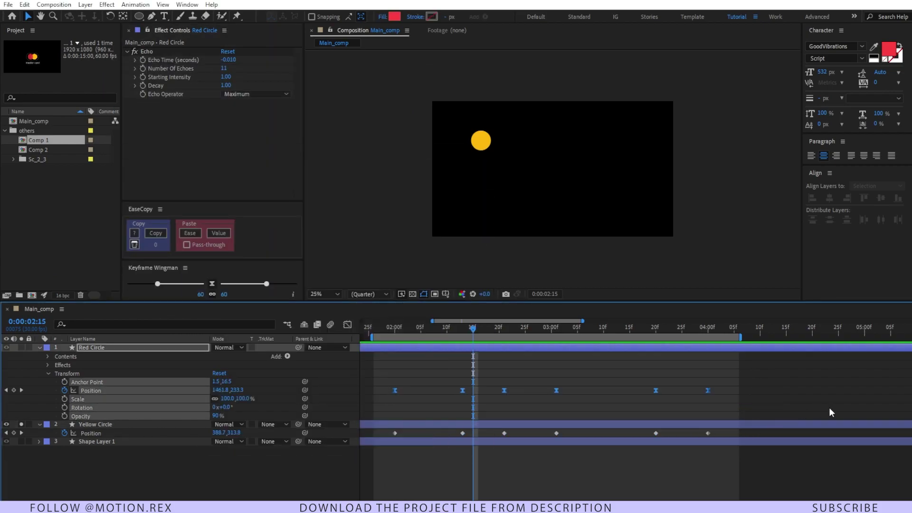
{"action": "left_click", "coordinate": [156, 233]}
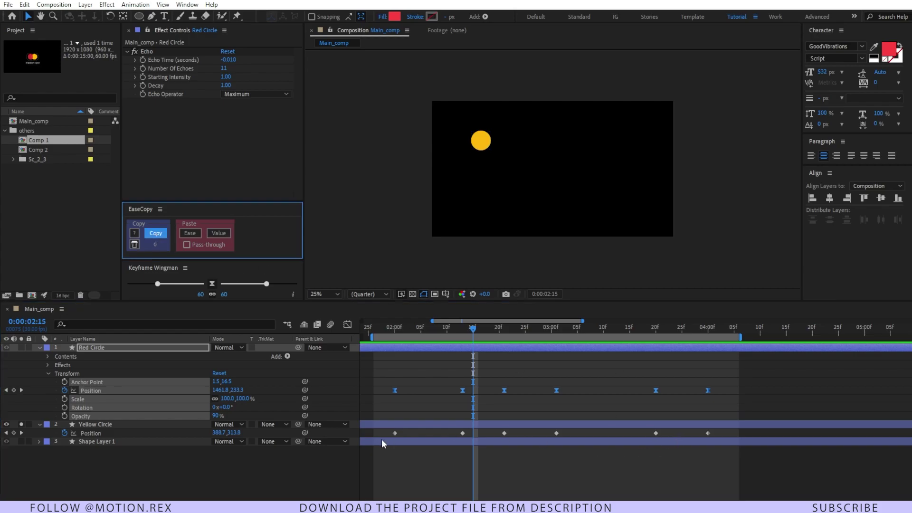
{"action": "left_click_drag", "start_coordinate": [385, 430], "coordinate": [835, 472]}
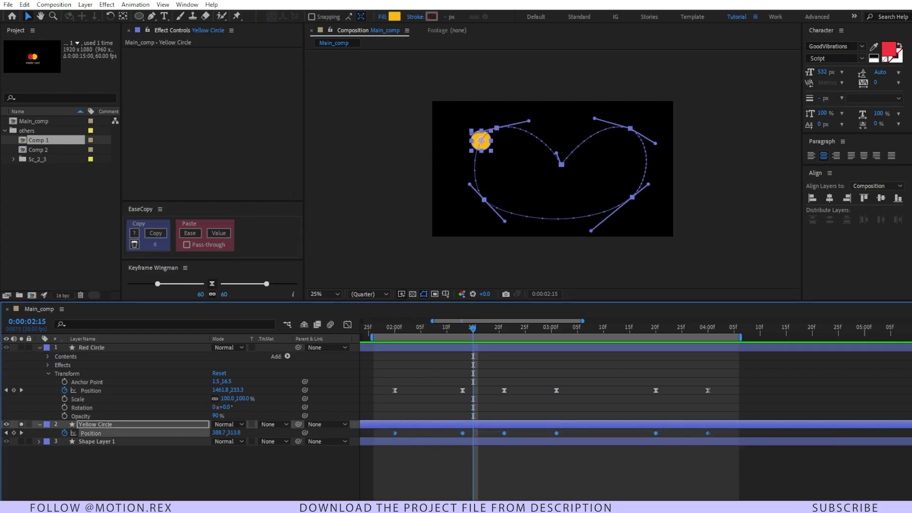
{"action": "left_click", "coordinate": [194, 234]}
{"action": "left_click", "coordinate": [443, 418]}
{"action": "key", "text": "space"}
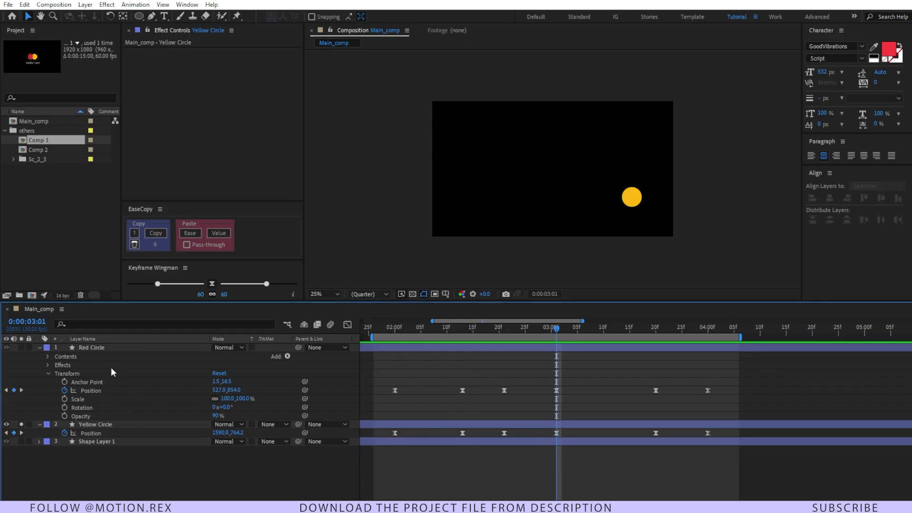
Paste the Red Circle's Echo effect onto the Yellow Circle, unsolo, and set the viewer to Fit.
{"action": "left_click", "coordinate": [106, 348]}
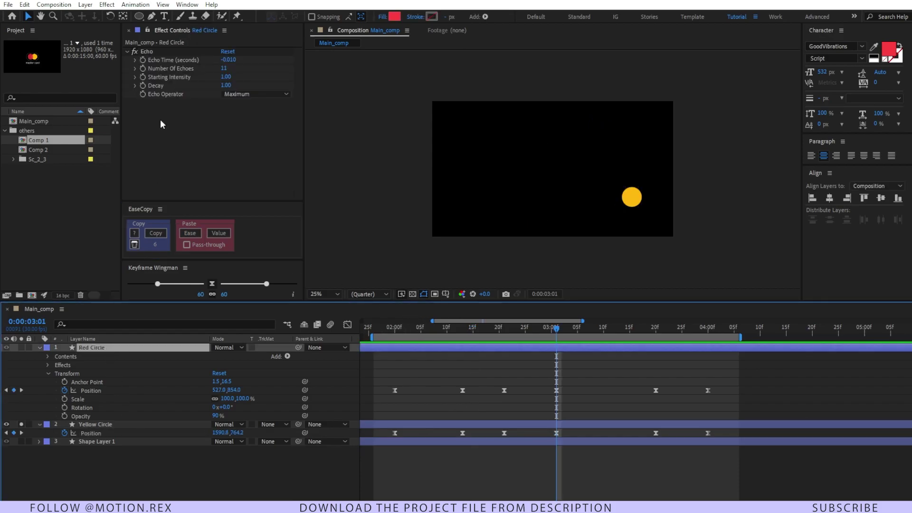
{"action": "left_click", "coordinate": [147, 51]}
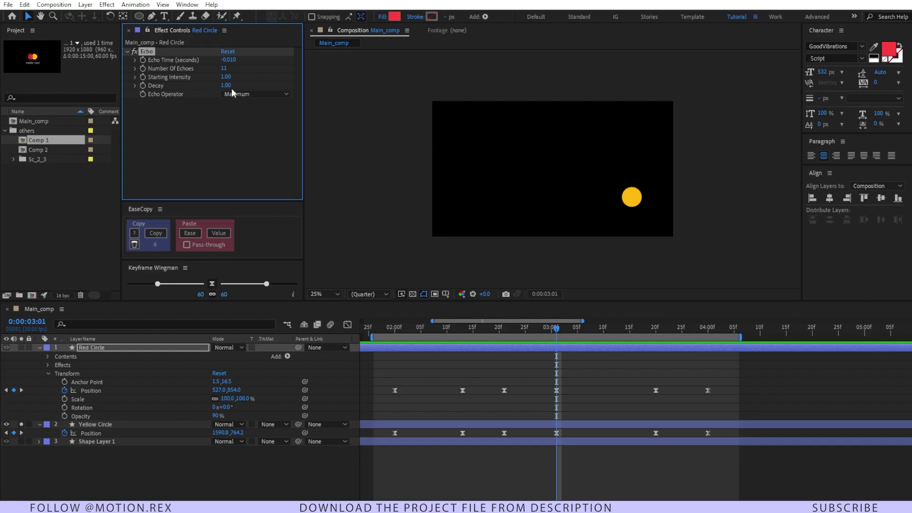
{"action": "left_click", "coordinate": [113, 425]}
{"action": "key", "text": "ctrl+v"}
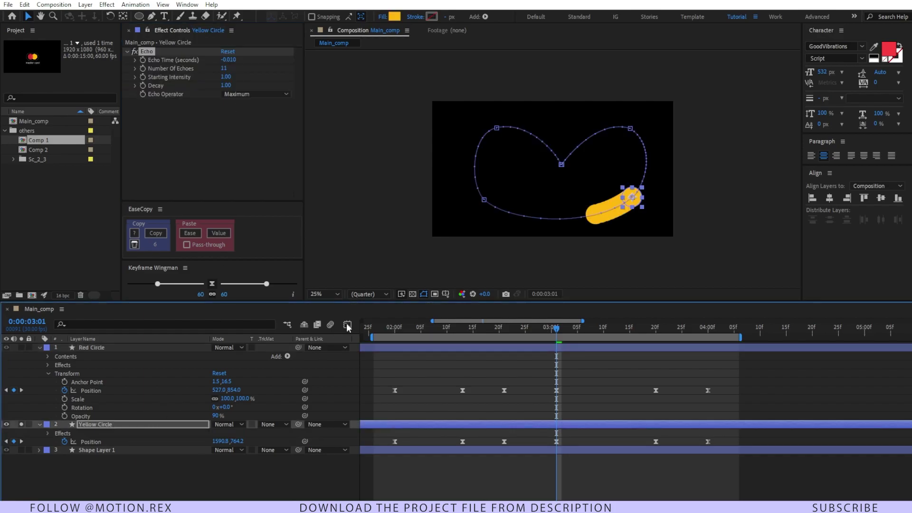
{"action": "left_click", "coordinate": [21, 425]}
{"action": "left_click", "coordinate": [324, 294]}
{"action": "left_click", "coordinate": [335, 323]}
Drag the Yellow Circle's Position keyframes a few frames later and preview the offset.
{"action": "left_click_drag", "start_coordinate": [426, 332], "coordinate": [384, 333]}
{"action": "key", "text": "space"}
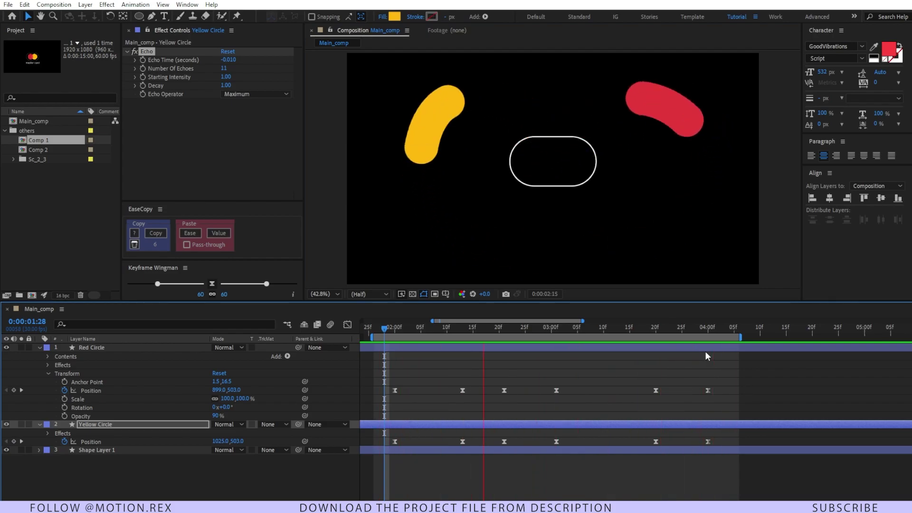
{"action": "key", "text": "space"}
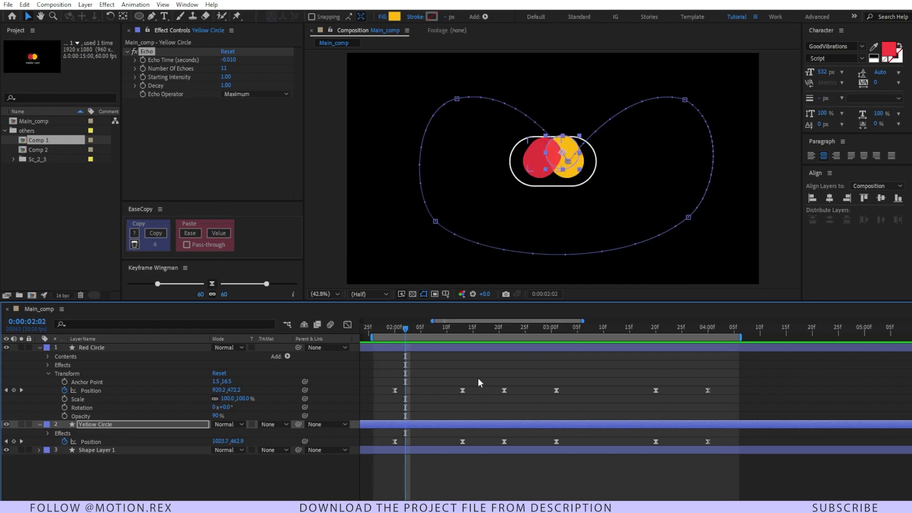
{"action": "left_click_drag", "start_coordinate": [718, 440], "coordinate": [411, 444]}
{"action": "key", "text": "space"}
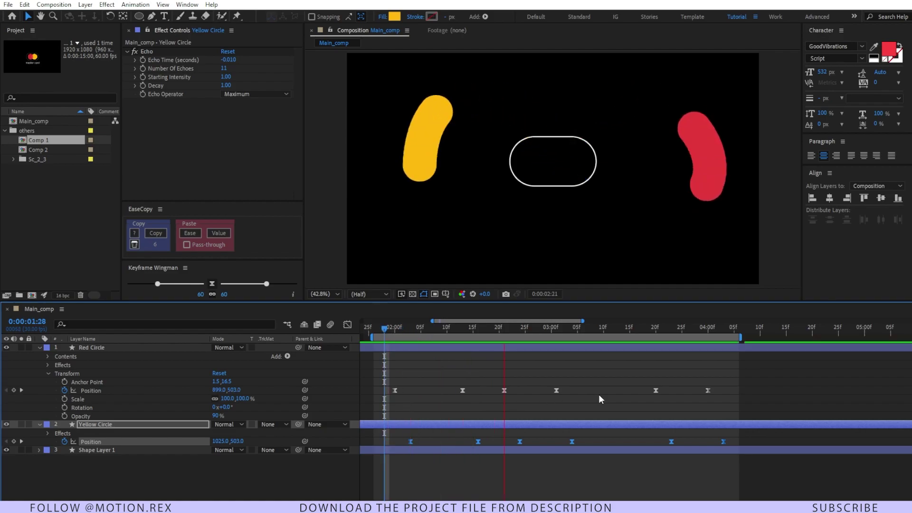
{"action": "left_click", "coordinate": [384, 331]}
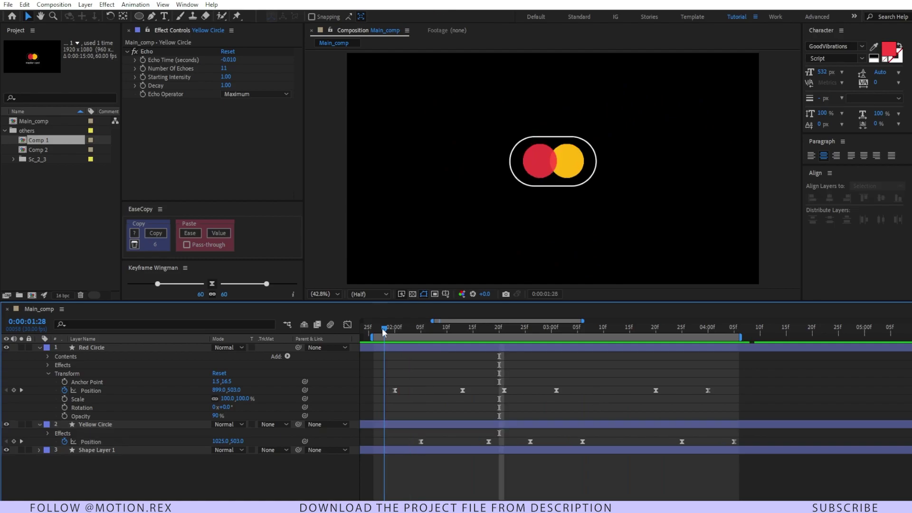
{"action": "left_click_drag", "start_coordinate": [384, 331], "coordinate": [478, 328]}
{"action": "left_click", "coordinate": [559, 170]}
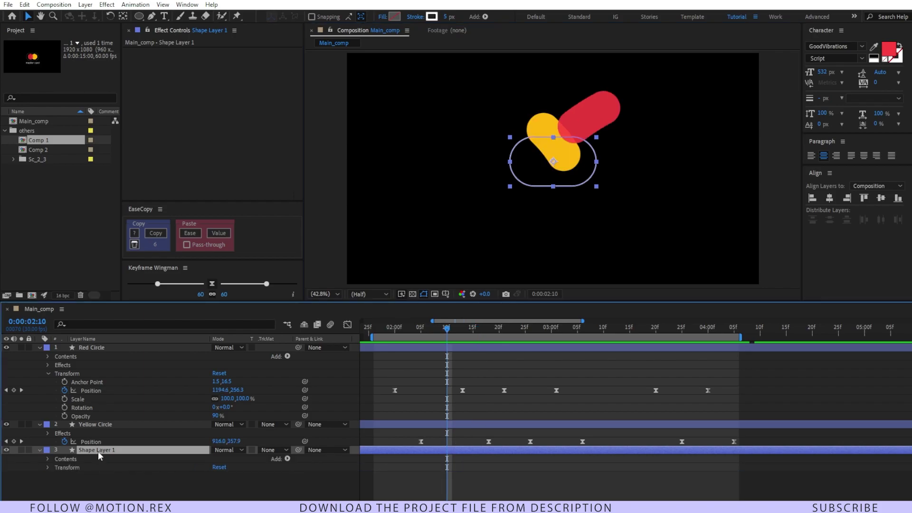
Keyframe the Rectangle Path Size, growing it to 933.7×549.3 at 02:20.
{"action": "left_click", "coordinate": [47, 459]}
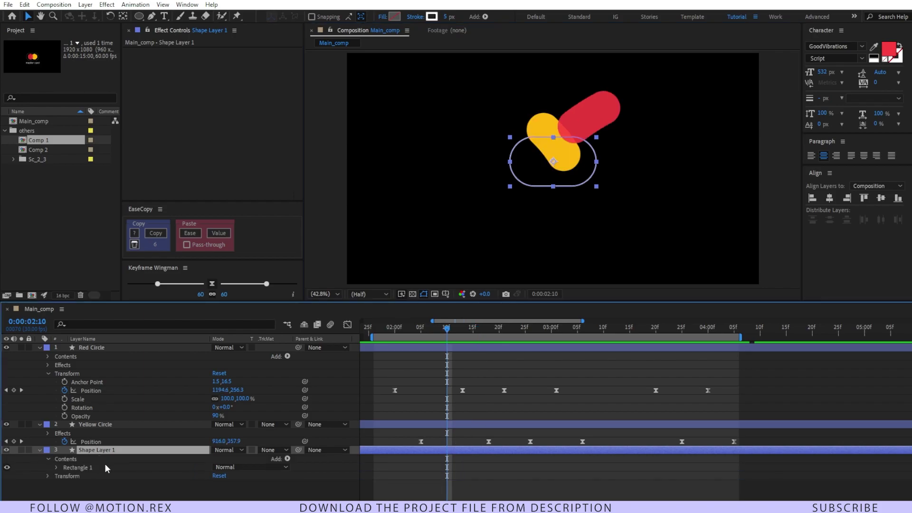
{"action": "left_click", "coordinate": [55, 467]}
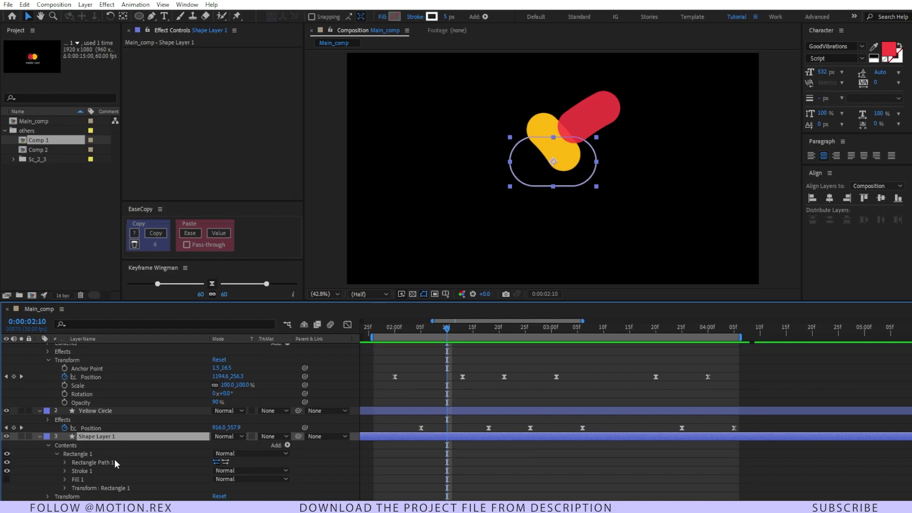
{"action": "left_click", "coordinate": [78, 461]}
{"action": "left_click", "coordinate": [65, 462]}
{"action": "scroll", "coordinate": [129, 469], "scroll_direction": "down", "scroll_amount": 1}
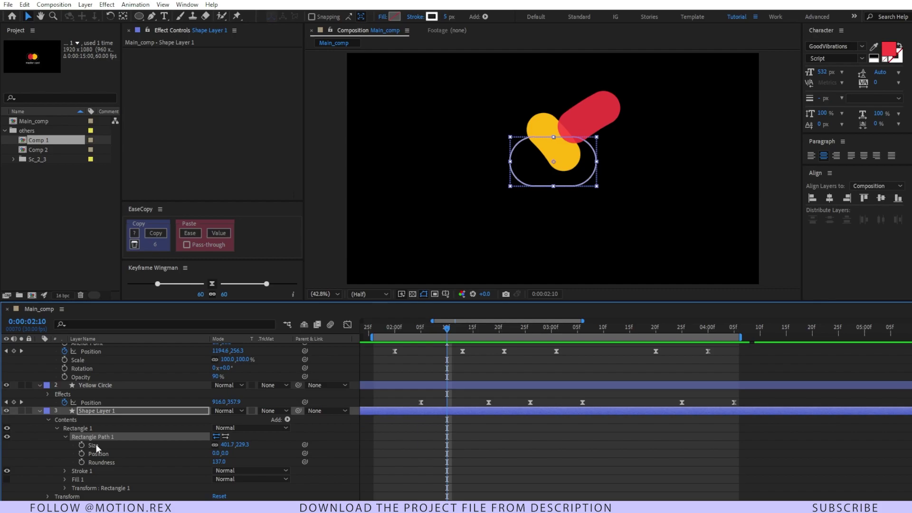
{"action": "left_click", "coordinate": [83, 445]}
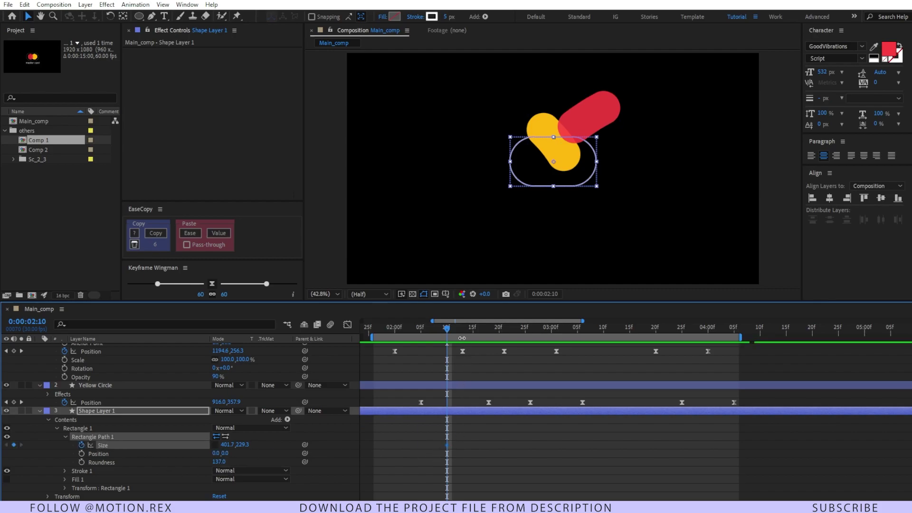
{"action": "left_click_drag", "start_coordinate": [457, 326], "coordinate": [500, 338]}
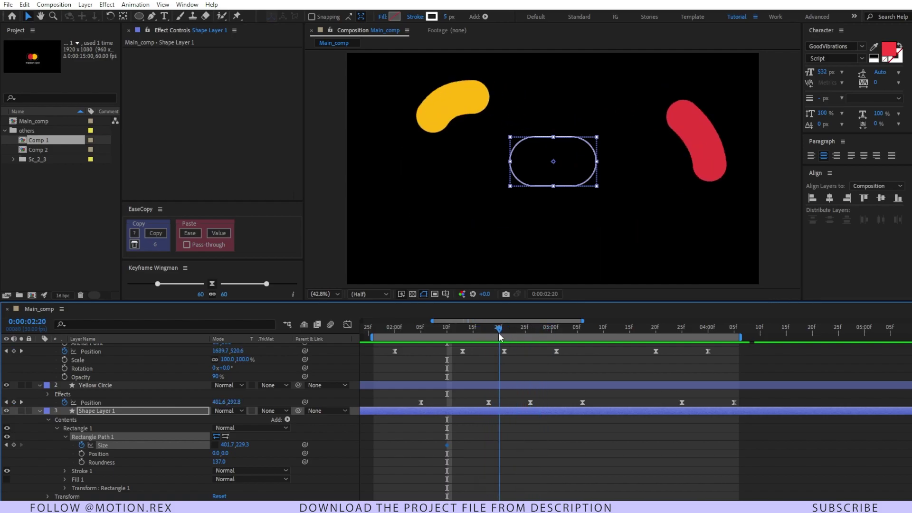
{"action": "left_click_drag", "start_coordinate": [241, 445], "coordinate": [283, 438]}
{"action": "left_click_drag", "start_coordinate": [227, 445], "coordinate": [410, 422]}
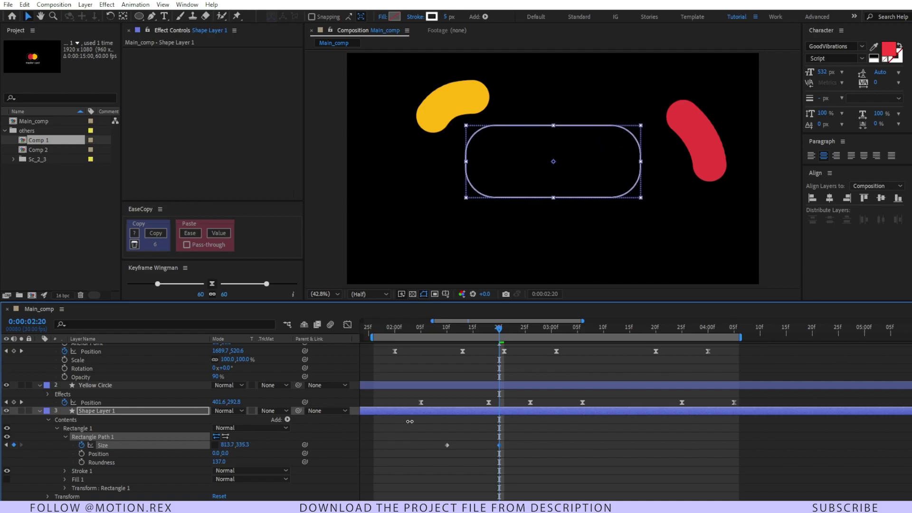
{"action": "left_click_drag", "start_coordinate": [242, 445], "coordinate": [325, 432]}
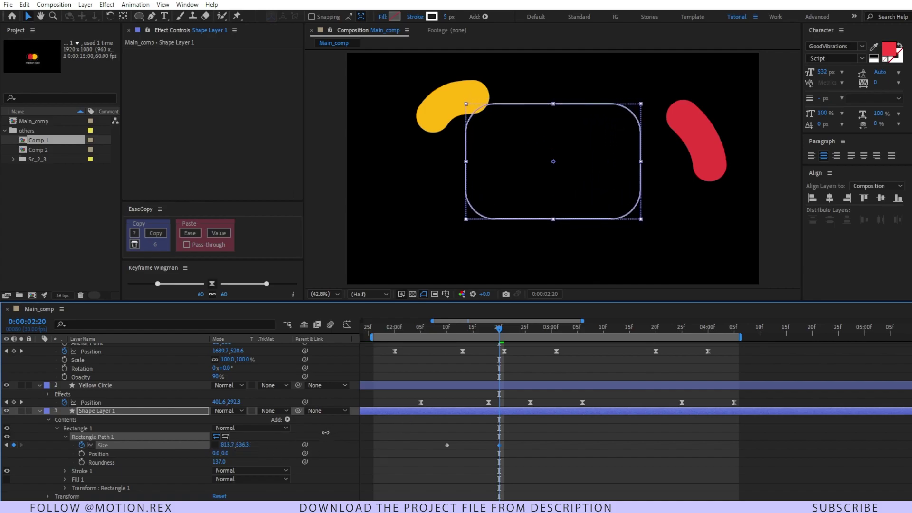
{"action": "left_click_drag", "start_coordinate": [220, 445], "coordinate": [285, 439]}
Keyframe Roundness down to 65, then scrub and preview the card growth.
{"action": "left_click", "coordinate": [82, 462]}
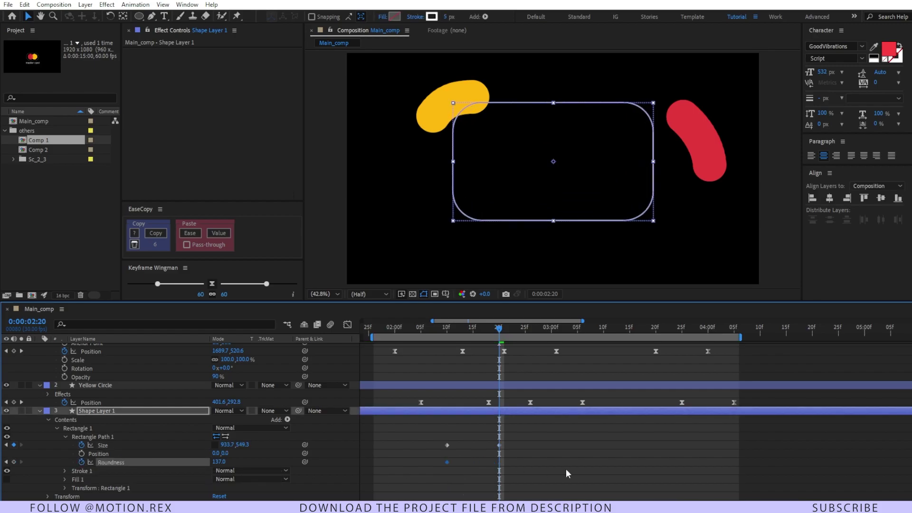
{"action": "left_click_drag", "start_coordinate": [218, 462], "coordinate": [189, 467]}
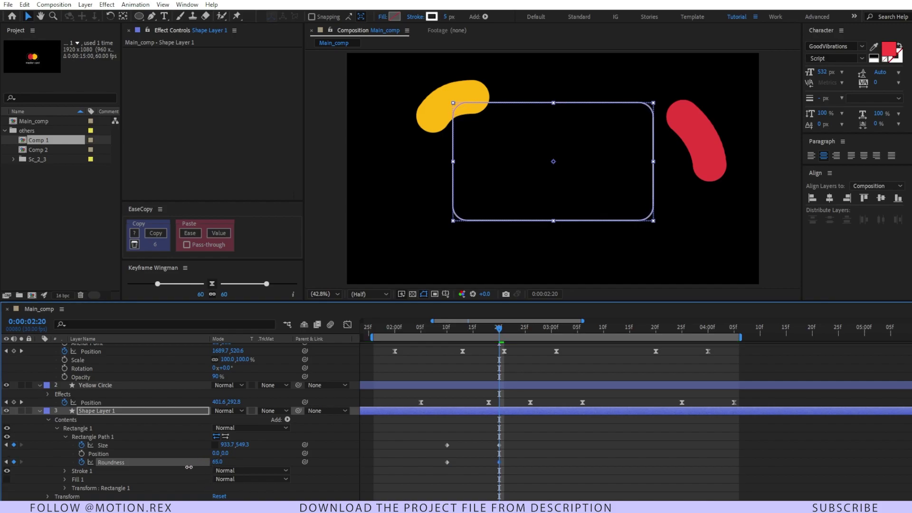
{"action": "left_click", "coordinate": [586, 476]}
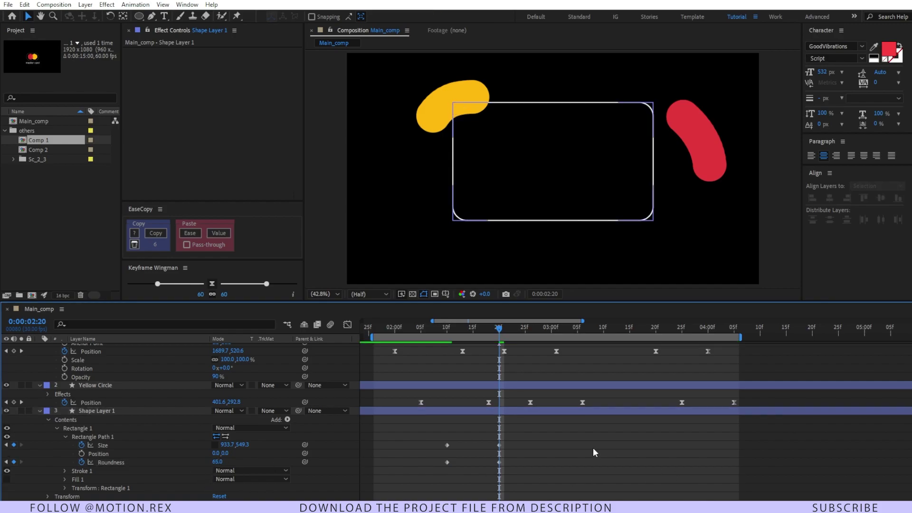
{"action": "left_click_drag", "start_coordinate": [462, 329], "coordinate": [522, 361]}
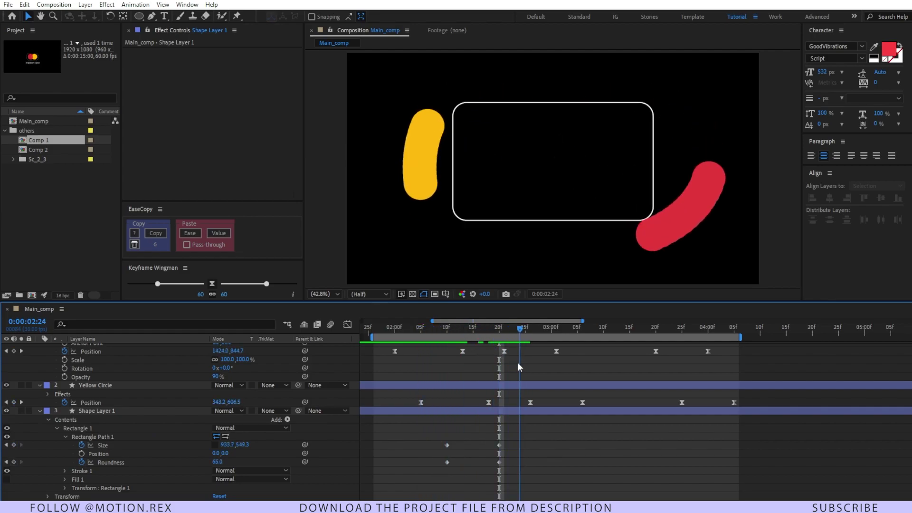
{"action": "left_click", "coordinate": [535, 215]}
{"action": "key", "text": "space"}
Draw a small yellow rounded rectangle in the card's upper left and name the layer 'Chip'.
{"action": "left_click", "coordinate": [139, 16]}
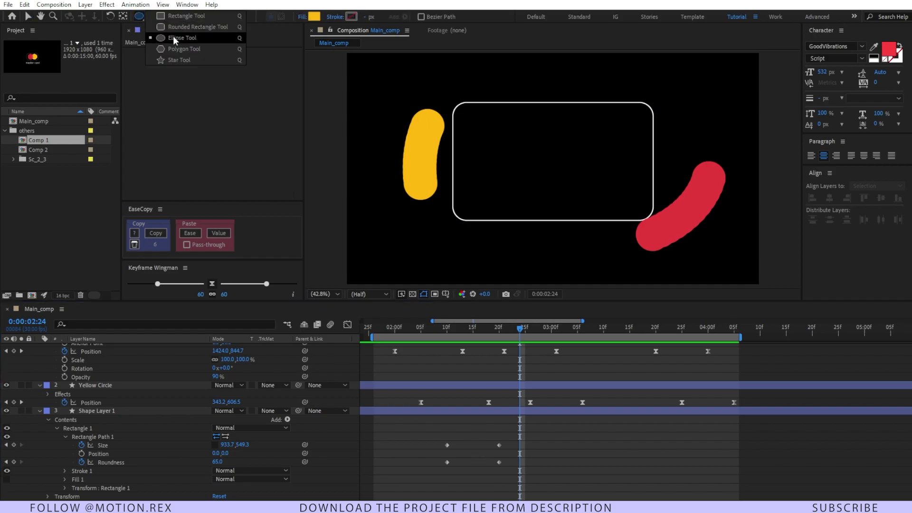
{"action": "left_click", "coordinate": [193, 26]}
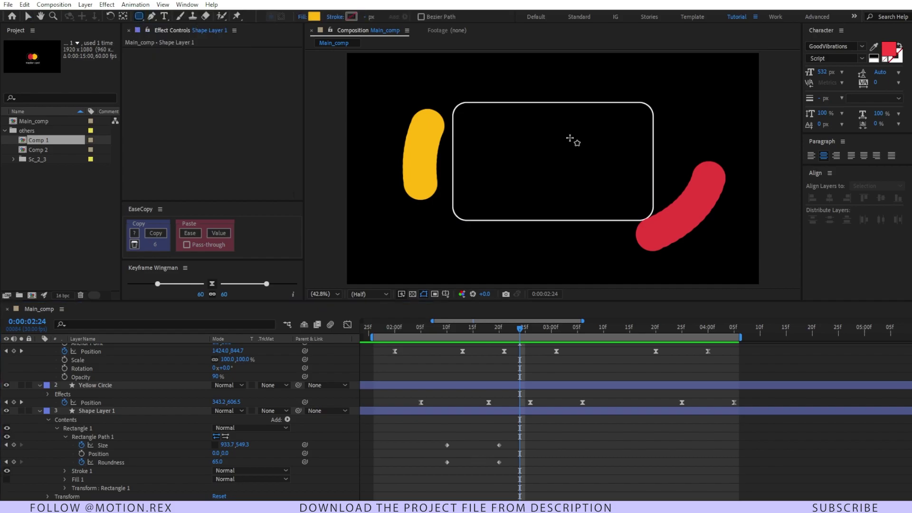
{"action": "left_click_drag", "start_coordinate": [473, 131], "coordinate": [503, 153]}
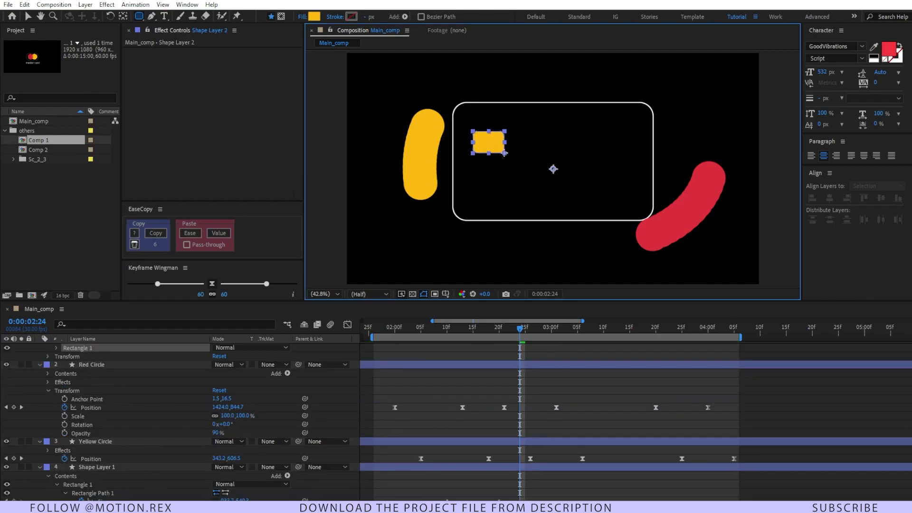
{"action": "key", "text": "v"}
{"action": "key", "text": "Return"}
{"action": "type", "text": "Ch"}
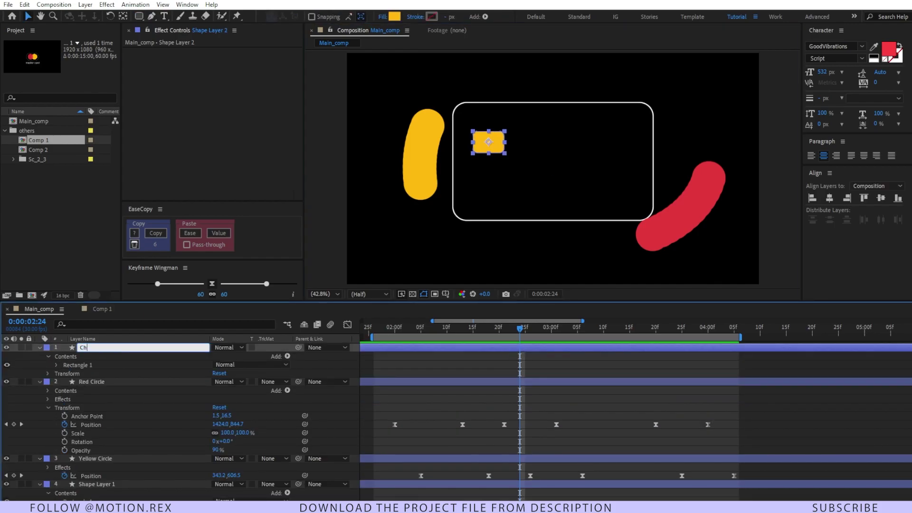
{"action": "type", "text": "ip"}
{"action": "key", "text": "Return"}
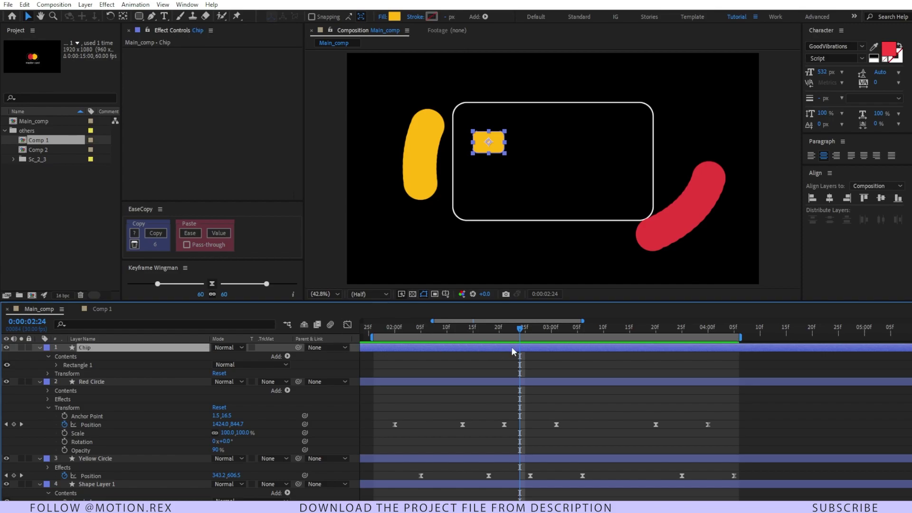
{"action": "key", "text": "ctrl+space"}
Apply the Grid effect to Chip with Size From set to Width Slider and width 28.
{"action": "type", "text": "grid"}
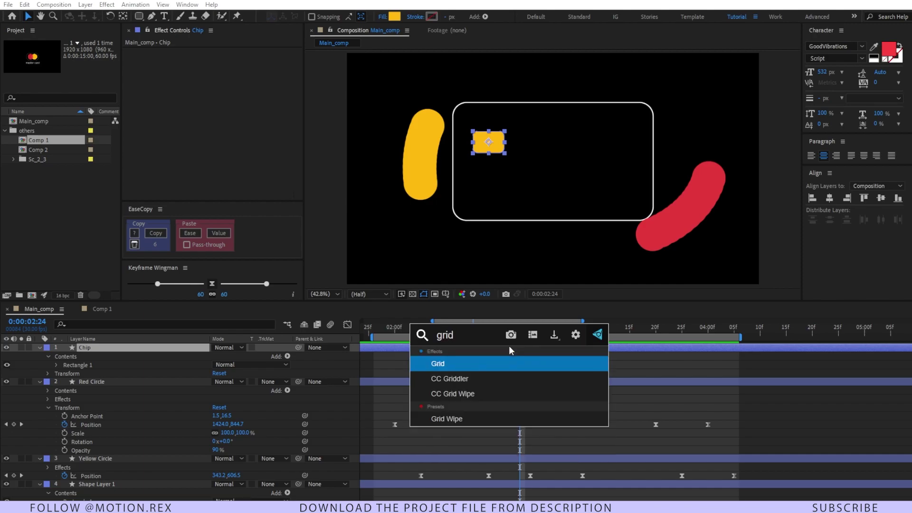
{"action": "key", "text": "Return"}
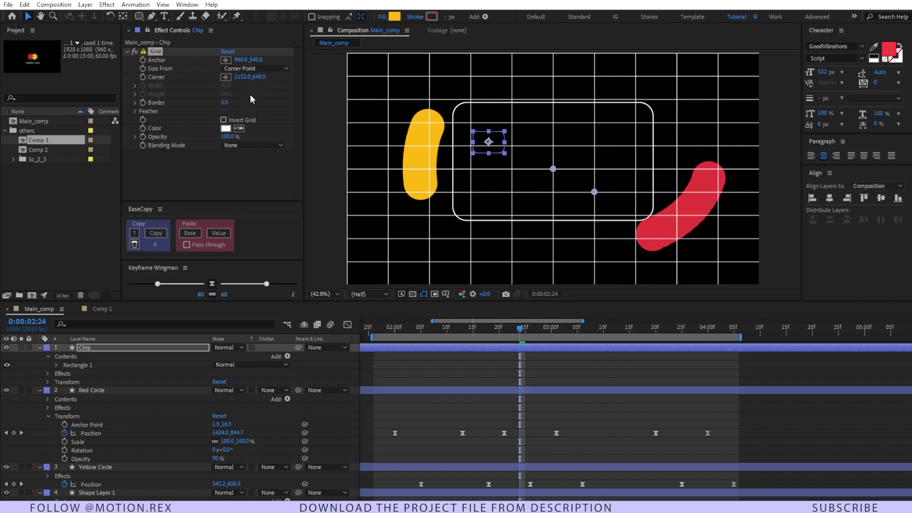
{"action": "left_click", "coordinate": [243, 70]}
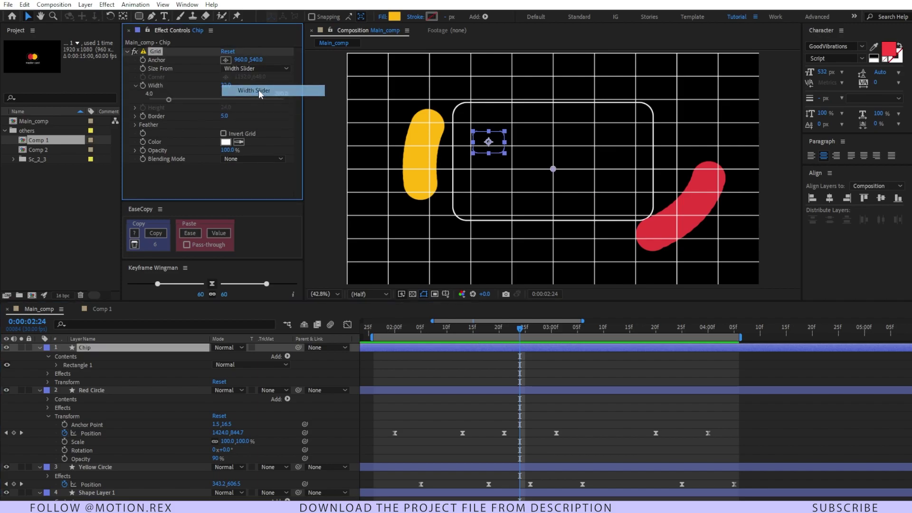
{"action": "left_click", "coordinate": [253, 90]}
{"action": "mouse_move", "coordinate": [223, 85]}
{"action": "left_mouse_down"}
{"action": "mouse_move", "coordinate": [211, 86]}
{"action": "mouse_move", "coordinate": [225, 86]}
{"action": "left_mouse_up"}
{"action": "left_click", "coordinate": [226, 86]}
{"action": "type", "text": "28"}
{"action": "key", "text": "Return"}
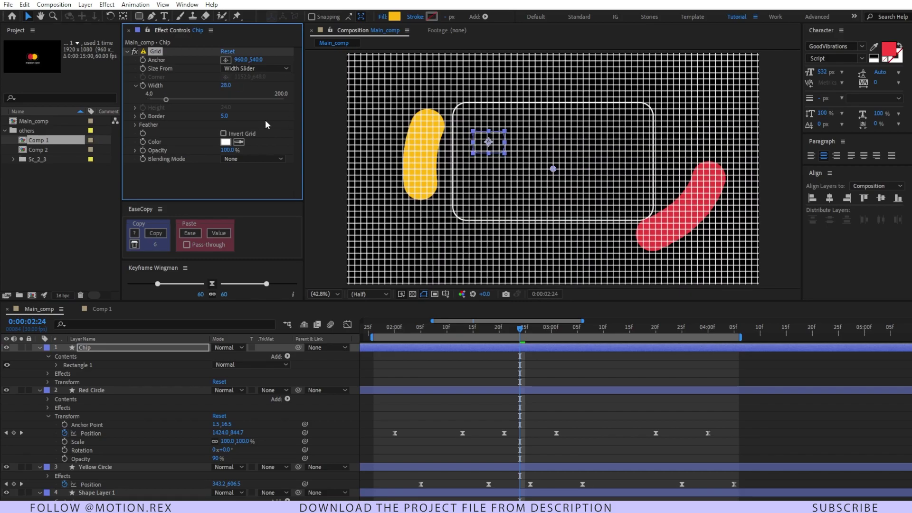
Invert the grid and set its Blending Mode to Add.
{"action": "left_click", "coordinate": [224, 134]}
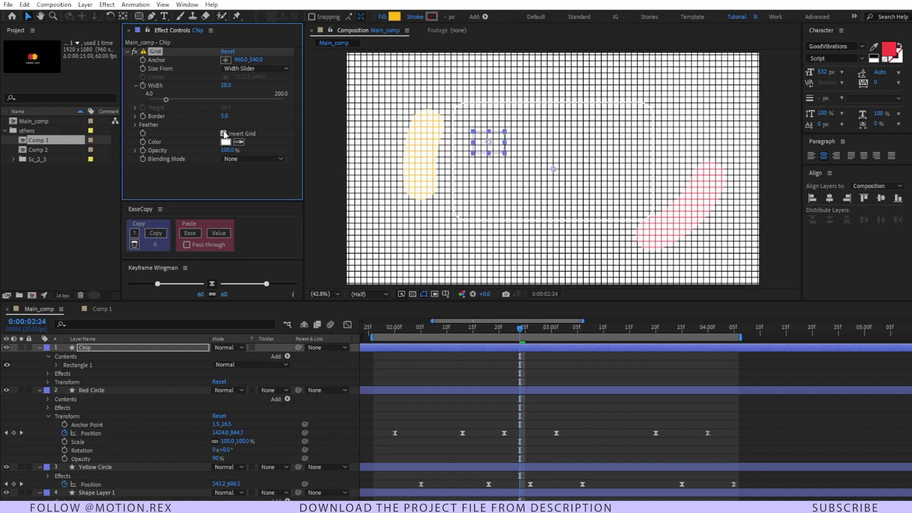
{"action": "left_click", "coordinate": [235, 159]}
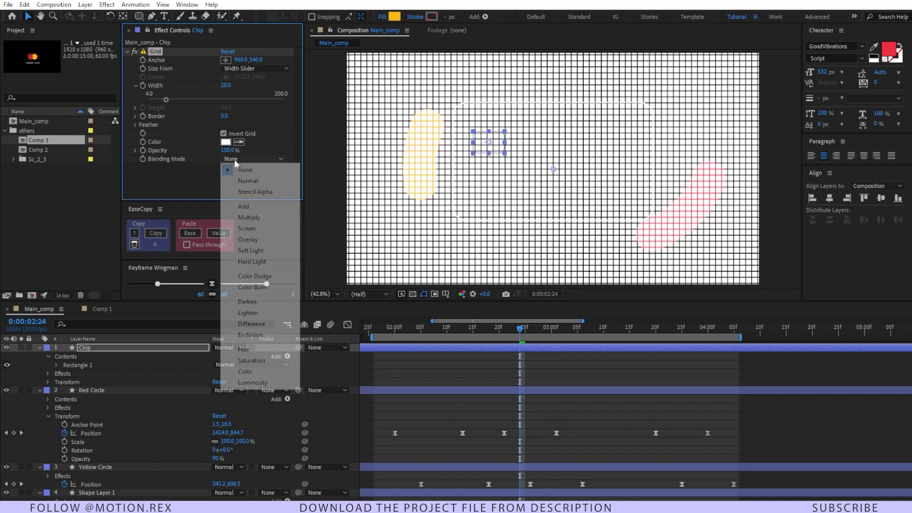
{"action": "left_click", "coordinate": [244, 207]}
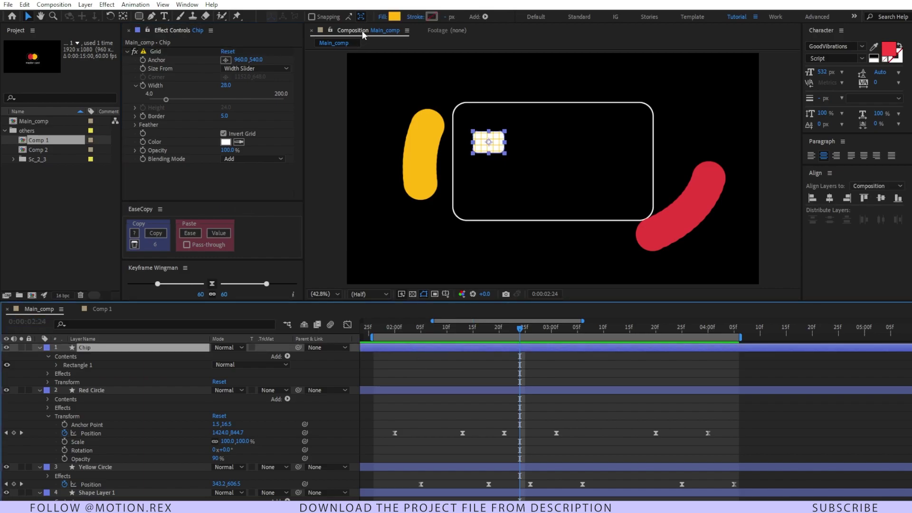
{"action": "left_click", "coordinate": [394, 16]}
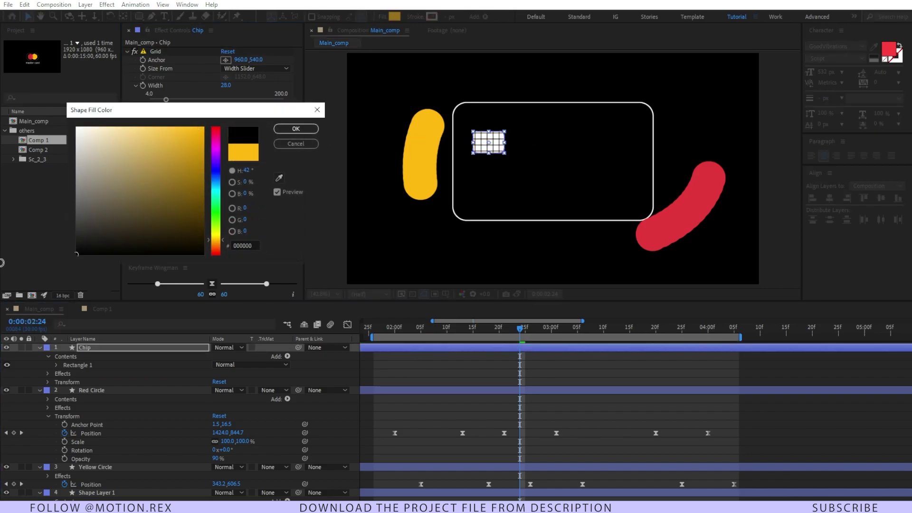
Close the Fill Color picker and scrub the animation past the 3-second mark.
{"action": "left_click", "coordinate": [286, 143]}
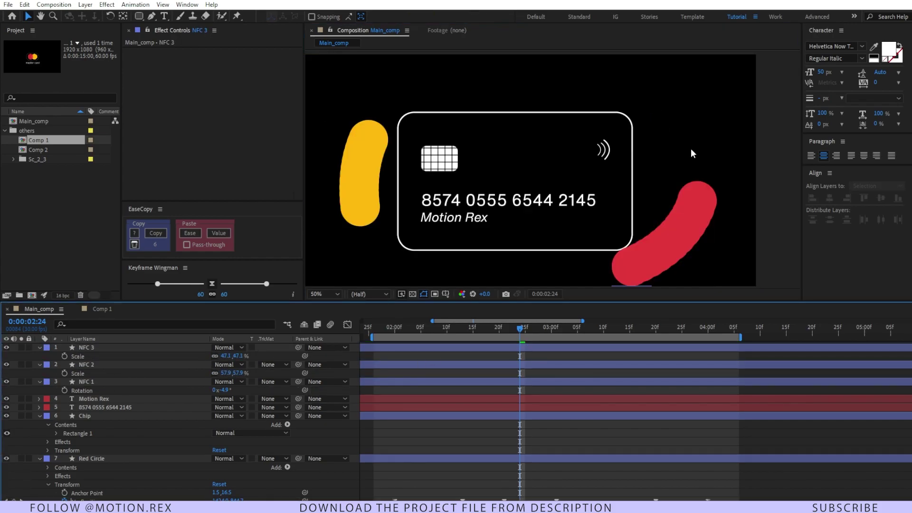
{"action": "left_click_drag", "start_coordinate": [520, 328], "coordinate": [659, 344]}
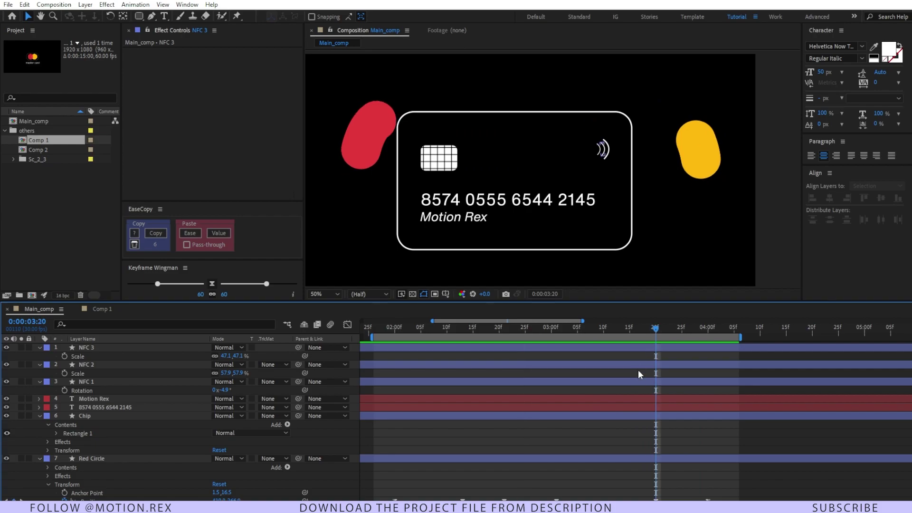
{"action": "scroll", "coordinate": [639, 397], "scroll_direction": "down", "scroll_amount": 5}
Paste Shape Layer 1's full-card Size and Roundness keyframes at 3:20.
{"action": "left_click", "coordinate": [642, 412]}
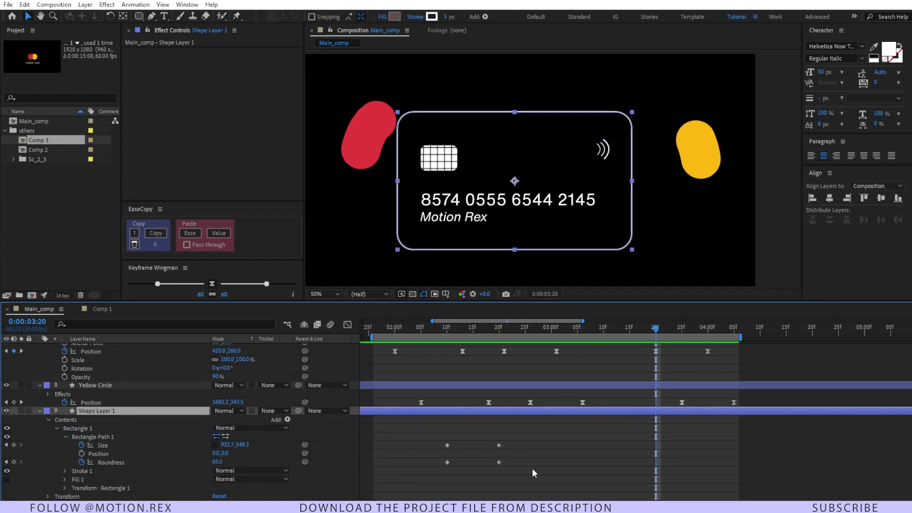
{"action": "left_click_drag", "start_coordinate": [504, 440], "coordinate": [494, 473]}
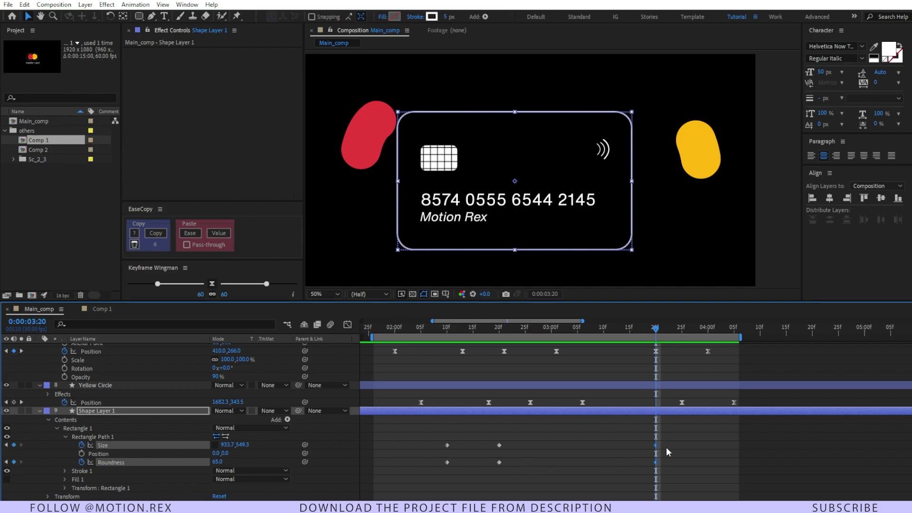
{"action": "key", "text": "ctrl+v"}
Paste the starting pill Size and Roundness keyframes at 4:00 so the outline shrinks back.
{"action": "left_click_drag", "start_coordinate": [455, 443], "coordinate": [438, 474]}
{"action": "left_click_drag", "start_coordinate": [656, 329], "coordinate": [711, 333]}
{"action": "key", "text": "ctrl+v"}
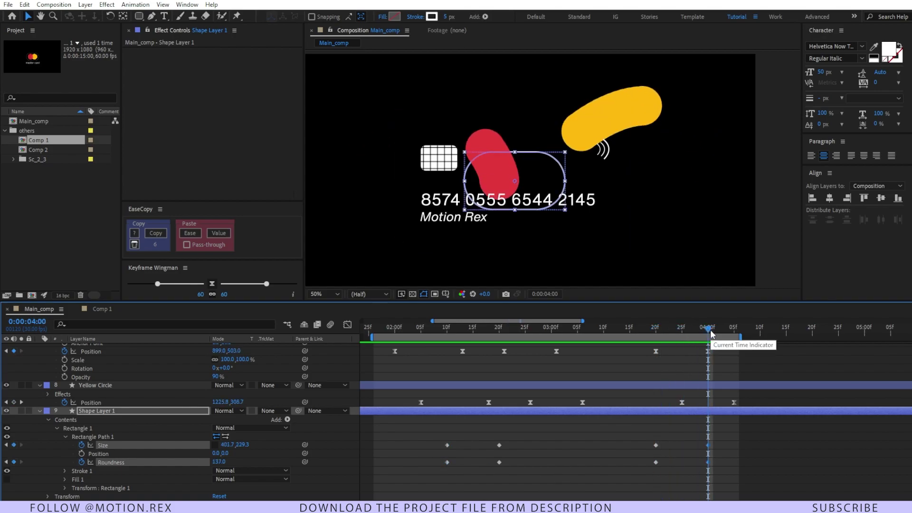
{"action": "scroll", "coordinate": [552, 390], "scroll_direction": "up", "scroll_amount": 5}
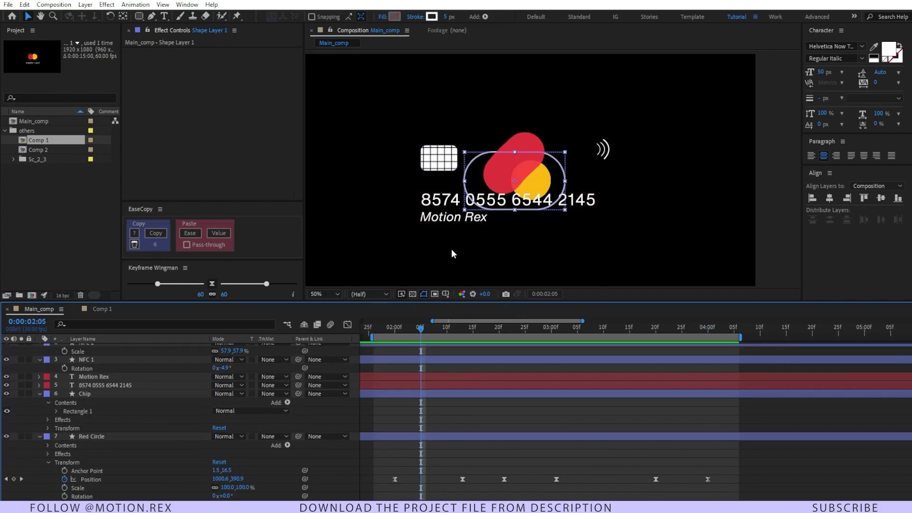
{"action": "scroll", "coordinate": [447, 432], "scroll_direction": "down", "scroll_amount": 4}
{"action": "scroll", "coordinate": [447, 431], "scroll_direction": "up", "scroll_amount": 4}
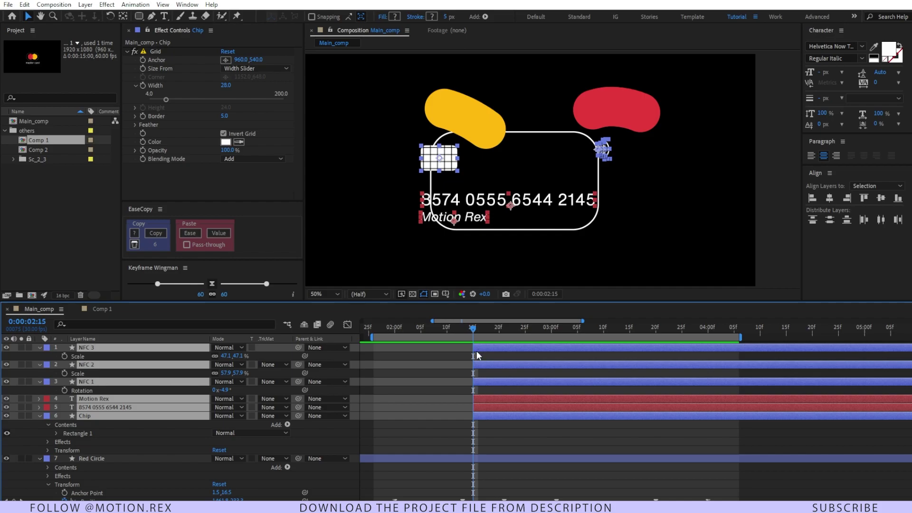
Fade the chip, NFC and text layers in from 0% opacity around 2:15–2:20.
{"action": "key", "text": "alt+shift+t"}
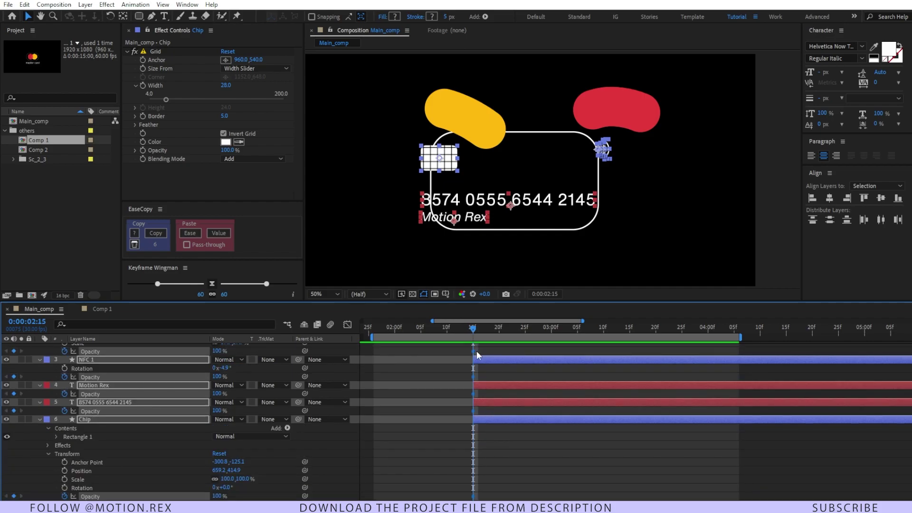
{"action": "left_click_drag", "start_coordinate": [473, 351], "coordinate": [499, 347]}
{"action": "left_click", "coordinate": [219, 376]}
{"action": "type", "text": "0"}
{"action": "key", "text": "Return"}
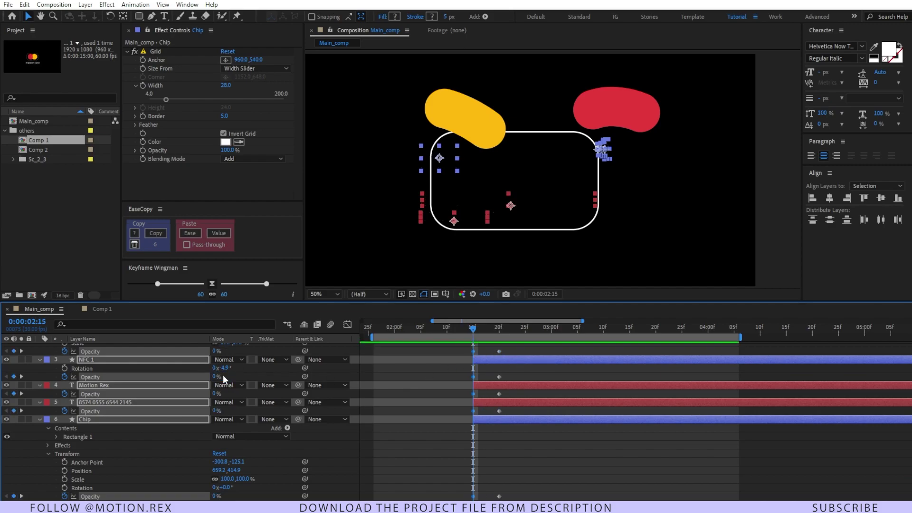
{"action": "left_click", "coordinate": [451, 328]}
{"action": "left_click", "coordinate": [450, 355]}
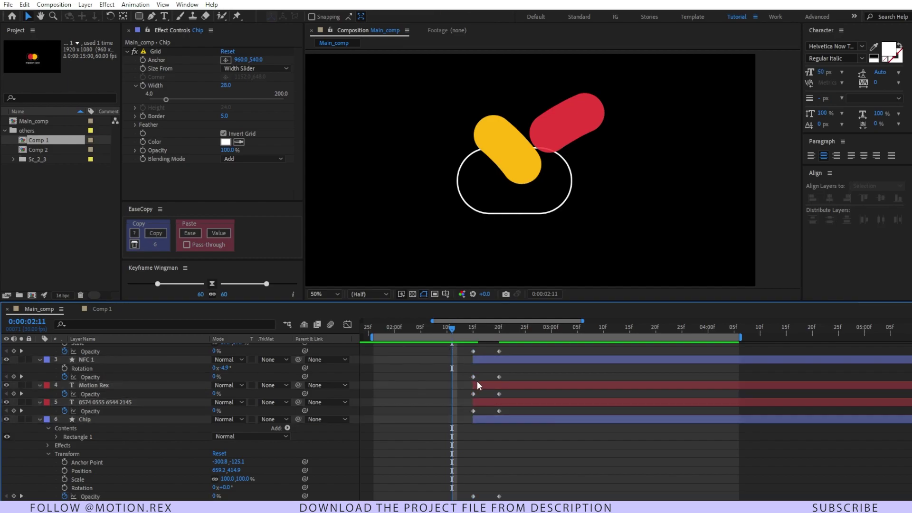
{"action": "key", "text": "space"}
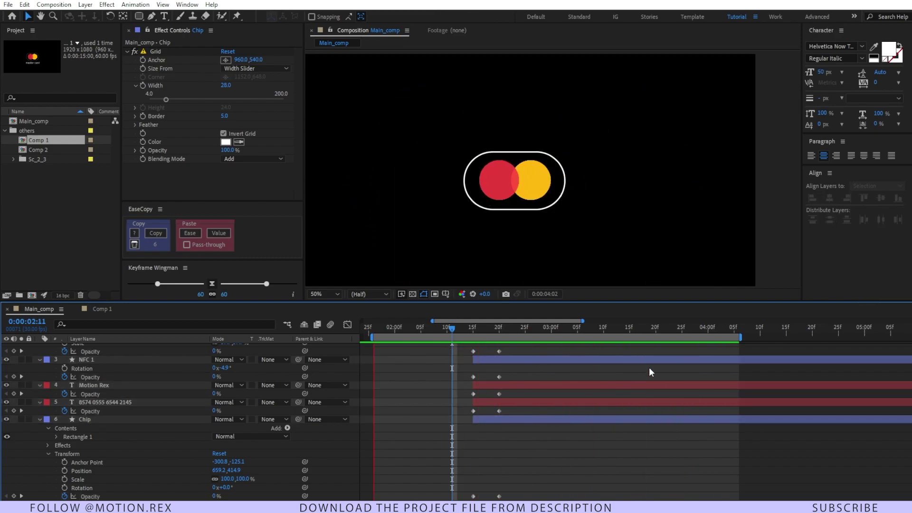
{"action": "key", "text": "space"}
Keyframe the card elements at 100% opacity at 3:24, fading to 0% shortly after.
{"action": "mouse_move", "coordinate": [678, 329]}
{"action": "left_mouse_down"}
{"action": "mouse_move", "coordinate": [654, 331]}
{"action": "mouse_move", "coordinate": [684, 332]}
{"action": "mouse_move", "coordinate": [678, 329]}
{"action": "left_mouse_up"}
{"action": "scroll", "coordinate": [693, 413], "scroll_direction": "up", "scroll_amount": 2}
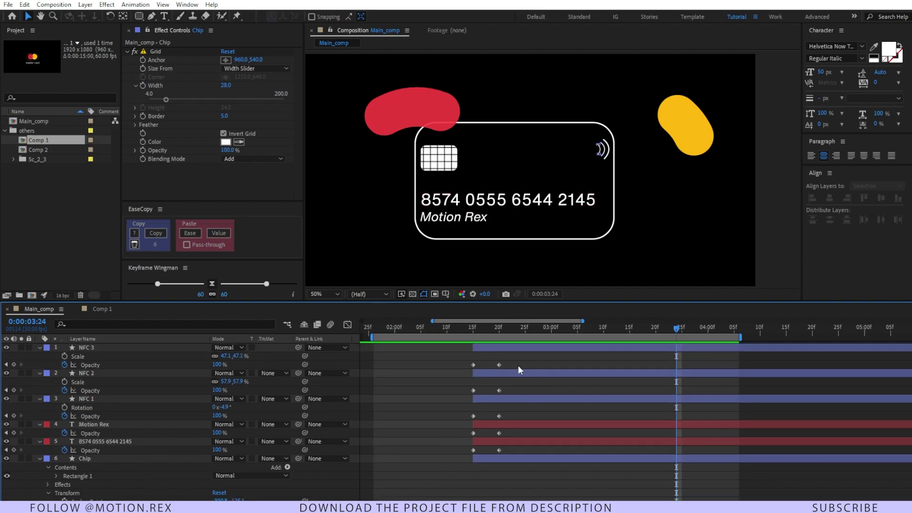
{"action": "left_click", "coordinate": [553, 349]}
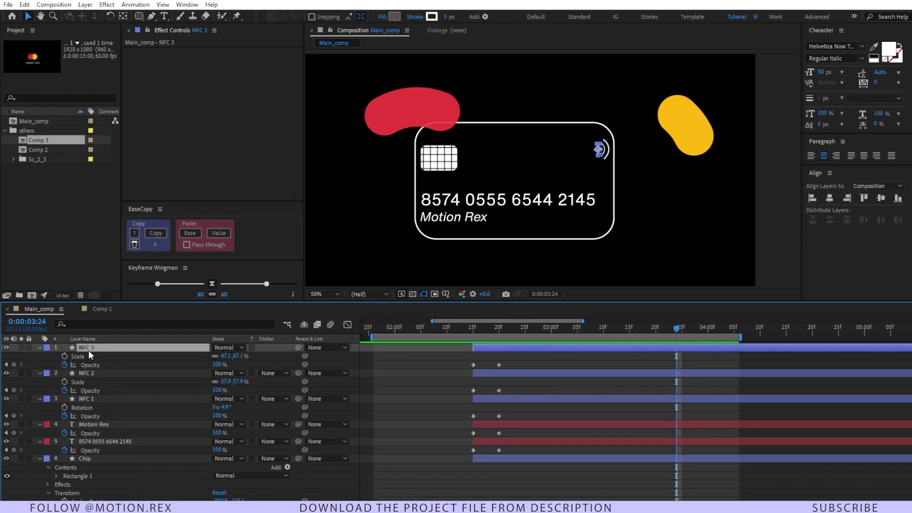
{"action": "scroll", "coordinate": [560, 428], "scroll_direction": "down", "scroll_amount": 3}
{"action": "left_click", "coordinate": [603, 408], "text": "shift"}
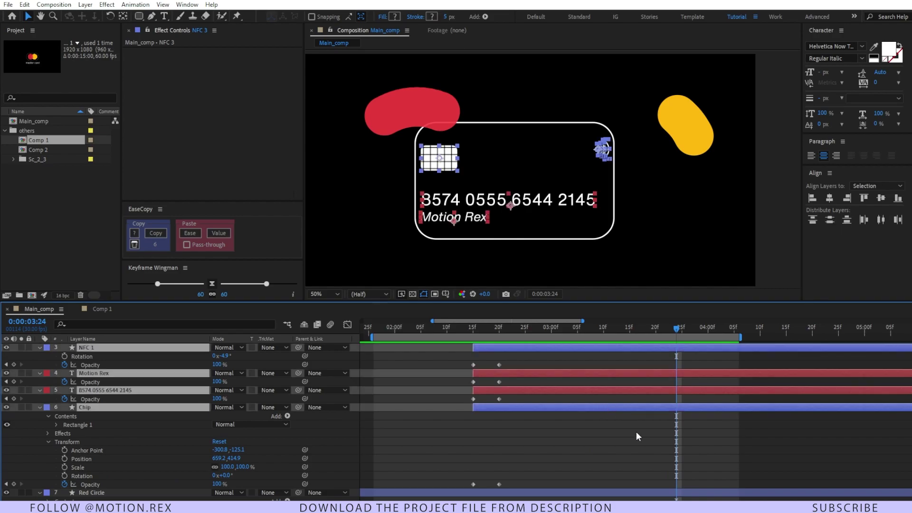
{"action": "scroll", "coordinate": [637, 431], "scroll_direction": "up", "scroll_amount": 3}
{"action": "left_click", "coordinate": [14, 365]}
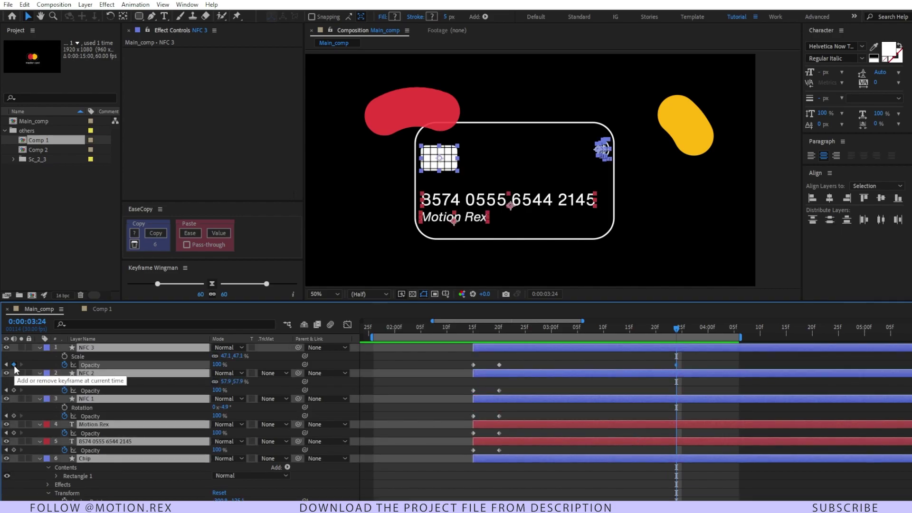
{"action": "left_click_drag", "start_coordinate": [677, 328], "coordinate": [710, 327]}
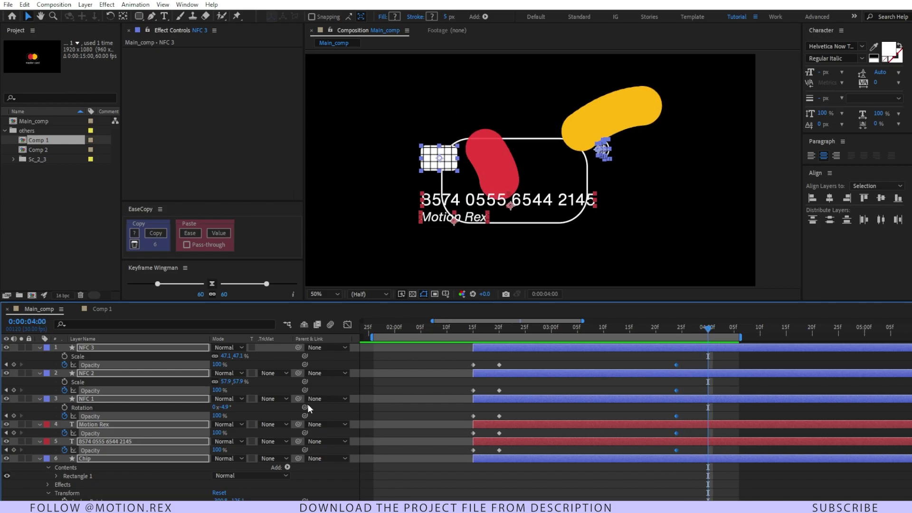
{"action": "left_click", "coordinate": [219, 365]}
{"action": "type", "text": "0"}
{"action": "key", "text": "Return"}
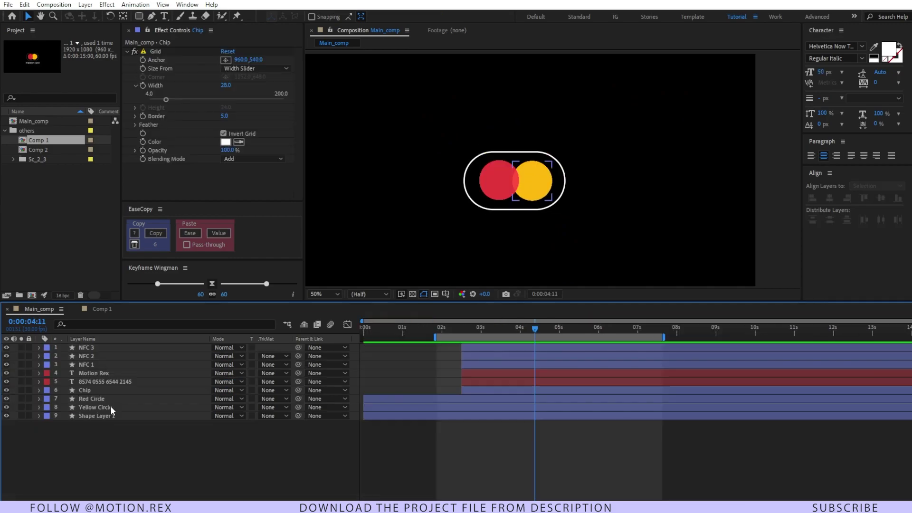
Delay Shape Layer 1's final pill Size and Roundness keyframes to about 4:11.
{"action": "left_click", "coordinate": [103, 416]}
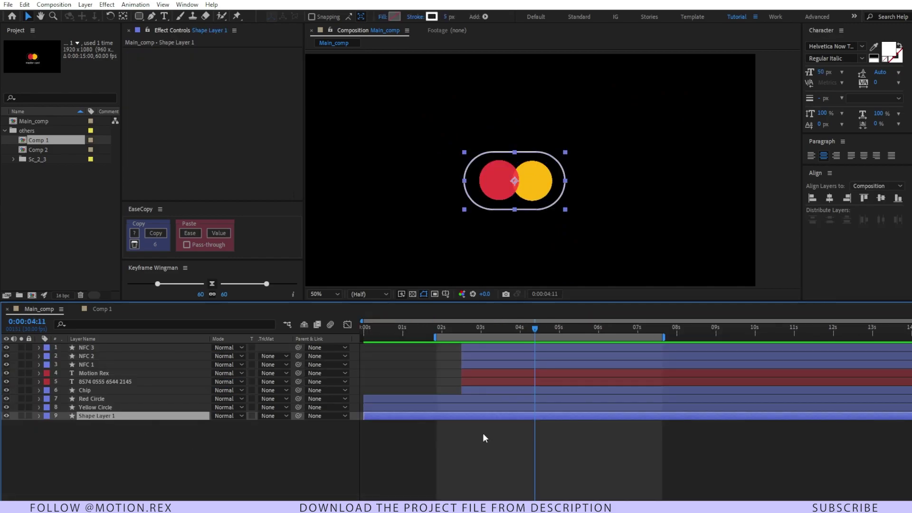
{"action": "key", "text": "u"}
{"action": "key", "text": "="}
{"action": "mouse_move", "coordinate": [576, 421]}
{"action": "left_mouse_down"}
{"action": "mouse_move", "coordinate": [555, 441]}
{"action": "mouse_move", "coordinate": [583, 429]}
{"action": "left_mouse_up"}
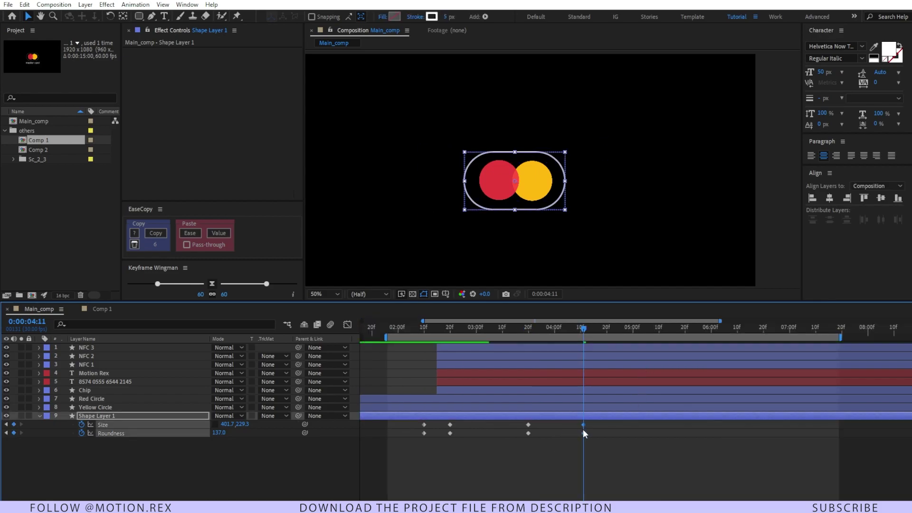
{"action": "mouse_move", "coordinate": [583, 329]}
{"action": "left_mouse_down"}
{"action": "mouse_move", "coordinate": [573, 328]}
{"action": "mouse_move", "coordinate": [584, 332]}
{"action": "left_mouse_up"}
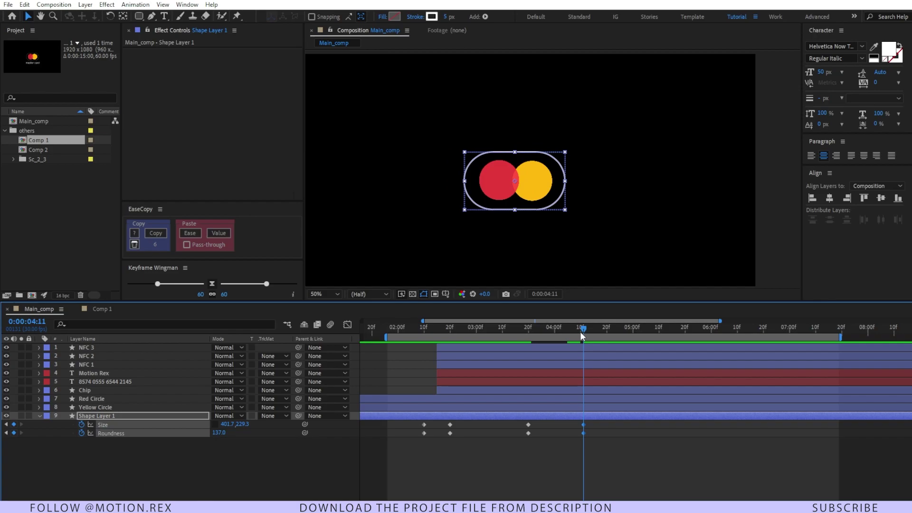
{"action": "left_click", "coordinate": [560, 450]}
{"action": "key", "text": "Page_Up"}
{"action": "key", "text": "Page_Up"}
{"action": "key", "text": "Page_Up"}
{"action": "key", "text": "Page_Up"}
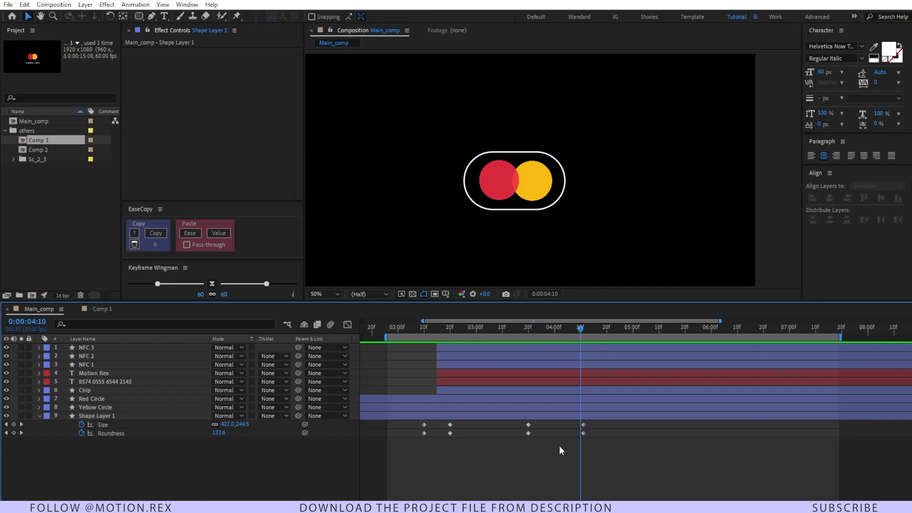
Shrink the pill outline around the circles and ease its Size and Roundness keyframes.
{"action": "left_click_drag", "start_coordinate": [243, 428], "coordinate": [206, 432]}
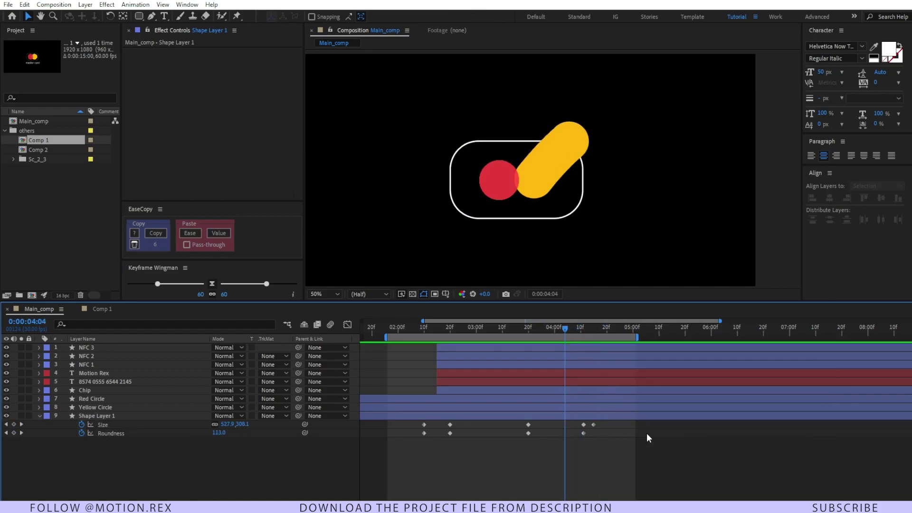
{"action": "left_click", "coordinate": [571, 330]}
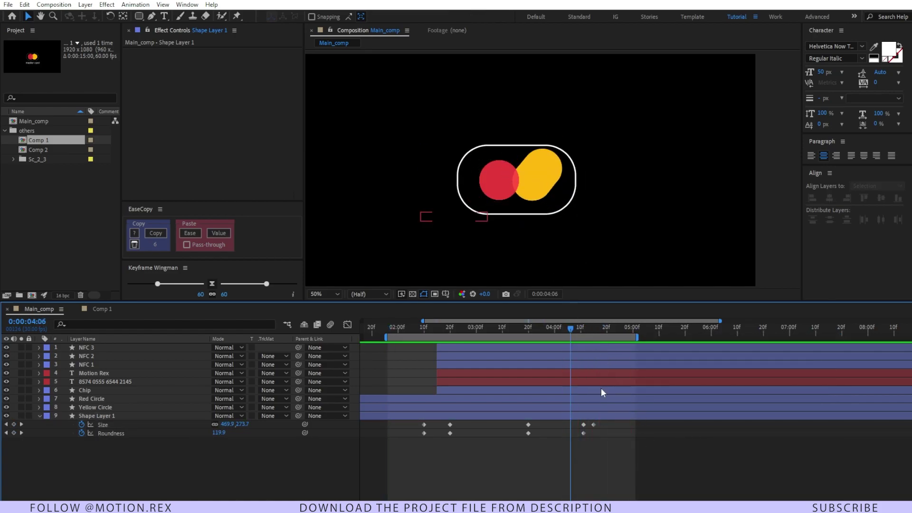
{"action": "left_click_drag", "start_coordinate": [600, 421], "coordinate": [398, 456]}
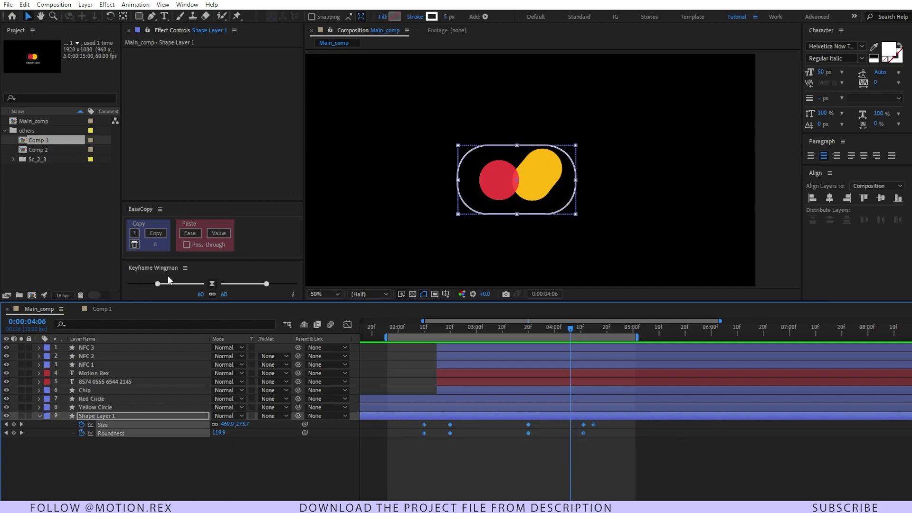
{"action": "left_click", "coordinate": [211, 285]}
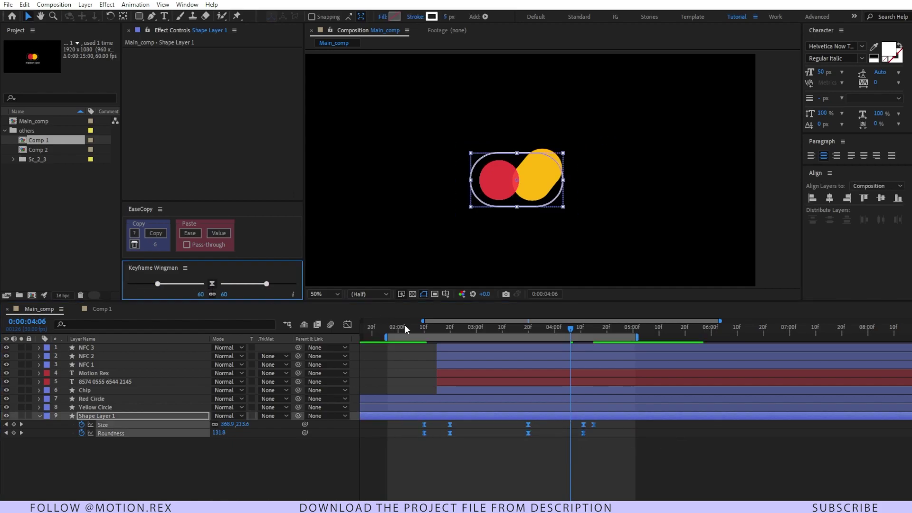
Preview the animation and nudge the final pill keyframes slightly earlier.
{"action": "left_click", "coordinate": [388, 328]}
{"action": "key", "text": "space"}
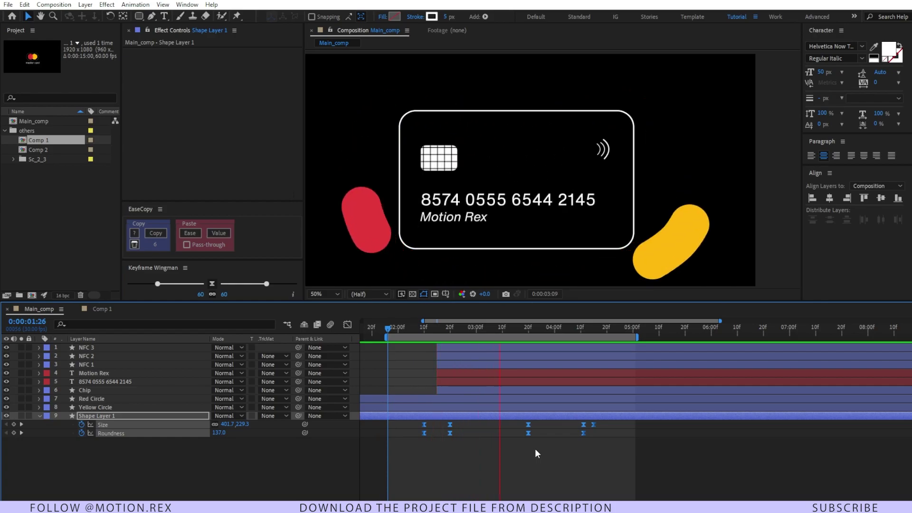
{"action": "left_click", "coordinate": [603, 433]}
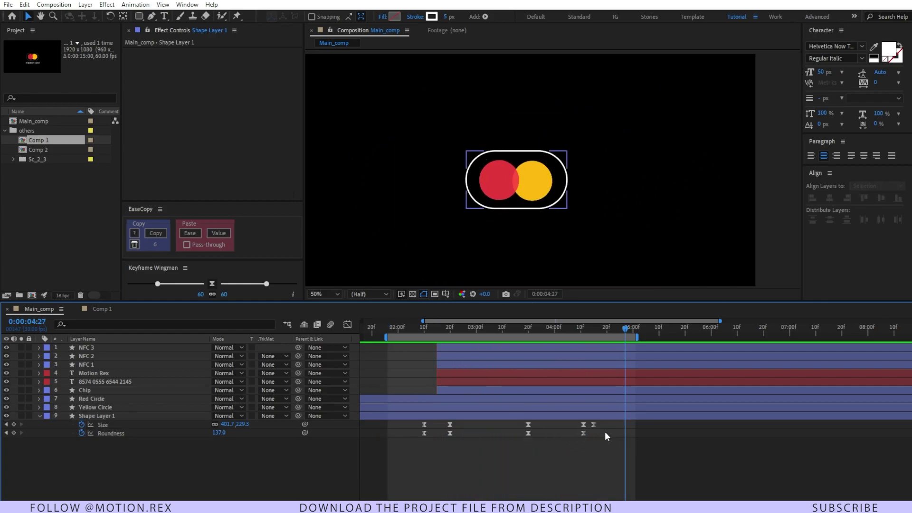
{"action": "left_click", "coordinate": [583, 425]}
{"action": "left_click_drag", "start_coordinate": [583, 426], "coordinate": [574, 424]}
{"action": "left_click", "coordinate": [523, 329]}
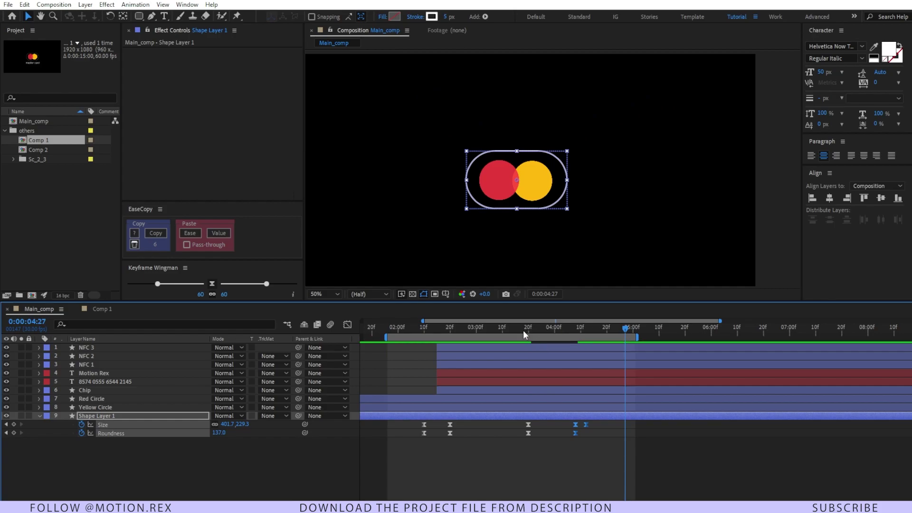
{"action": "left_click", "coordinate": [599, 442]}
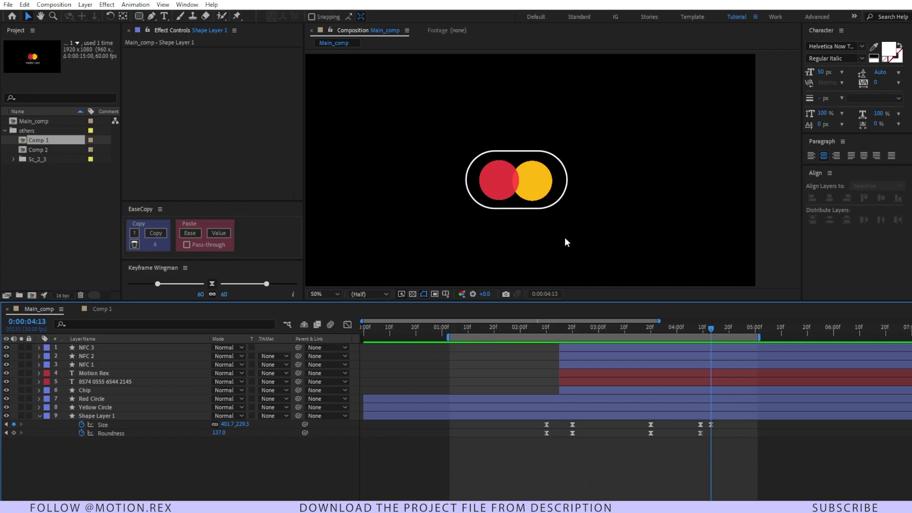
Add bold 'master card' text beneath the pill logo and split the layer at 04:13.
{"action": "left_click", "coordinate": [333, 293]}
{"action": "left_click", "coordinate": [328, 318]}
{"action": "key", "text": "ctrl+t"}
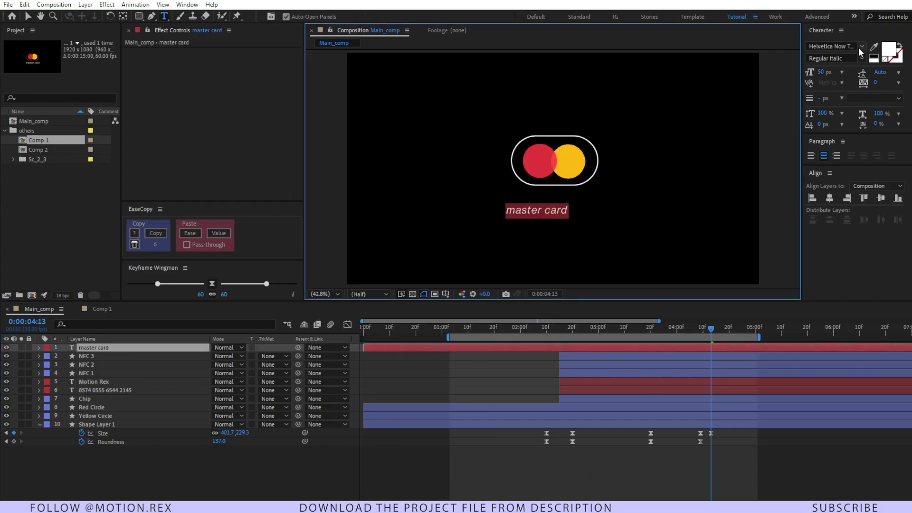
{"action": "left_click", "coordinate": [861, 58]}
{"action": "left_click", "coordinate": [829, 102]}
{"action": "key", "text": "v"}
{"action": "left_click_drag", "start_coordinate": [536, 212], "coordinate": [554, 200]}
{"action": "left_click", "coordinate": [625, 133]}
{"action": "key", "text": "ctrl+shift+d"}
{"action": "left_click_drag", "start_coordinate": [710, 356], "coordinate": [496, 362]}
Apply the 'suva' text-reveal preset to the master card 2 layer and preview it.
{"action": "left_click", "coordinate": [736, 348]}
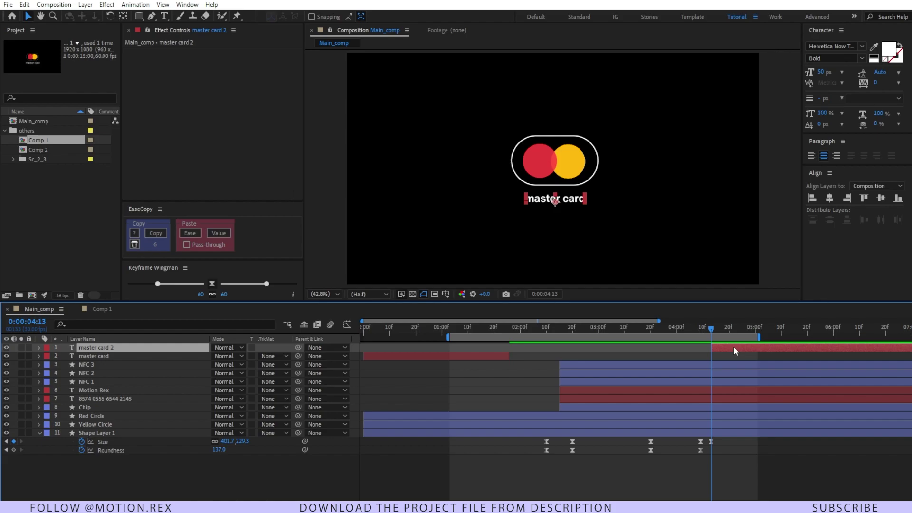
{"action": "key", "text": "ctrl+space"}
{"action": "type", "text": "suva"}
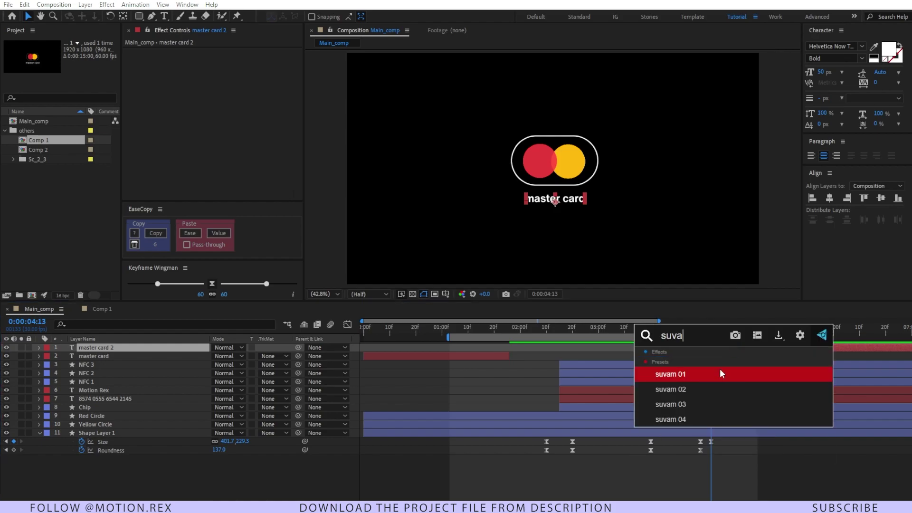
{"action": "left_click", "coordinate": [698, 418]}
{"action": "key", "text": "space"}
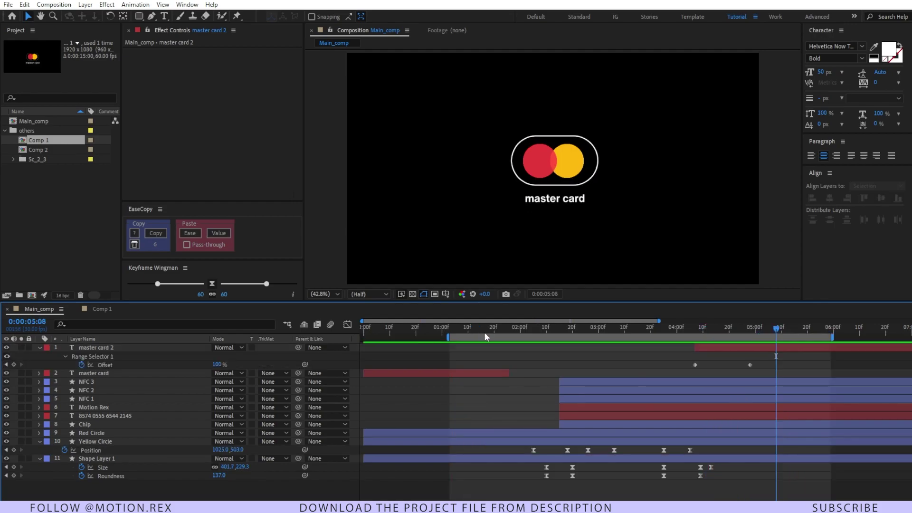
{"action": "mouse_move", "coordinate": [483, 332]}
{"action": "left_mouse_down"}
{"action": "mouse_move", "coordinate": [464, 335]}
{"action": "mouse_move", "coordinate": [520, 336]}
{"action": "mouse_move", "coordinate": [498, 340]}
{"action": "left_mouse_up"}
Keyframe the pill's Size at 01:20 and shrink it to about 326.4×186.3 at 01:25.
{"action": "left_click", "coordinate": [501, 459]}
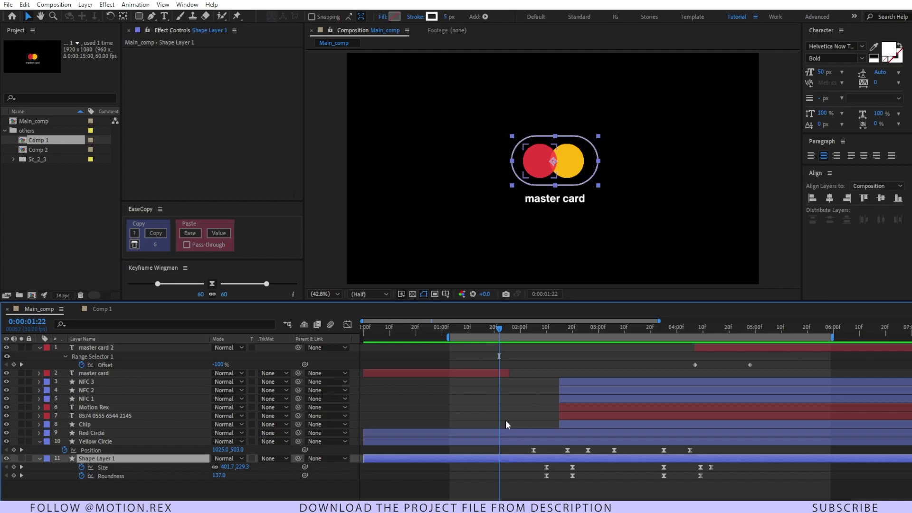
{"action": "mouse_move", "coordinate": [494, 329]}
{"action": "left_mouse_down"}
{"action": "mouse_move", "coordinate": [479, 328]}
{"action": "mouse_move", "coordinate": [494, 331]}
{"action": "left_mouse_up"}
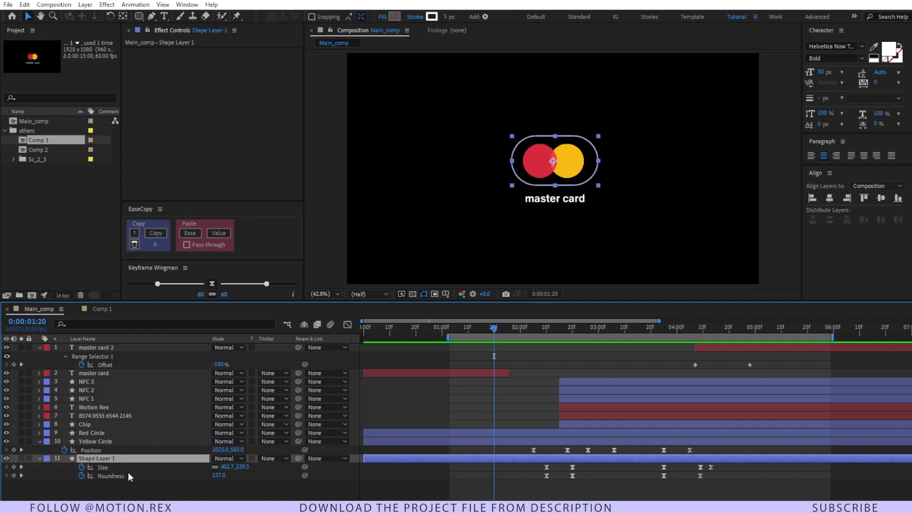
{"action": "left_click", "coordinate": [14, 467]}
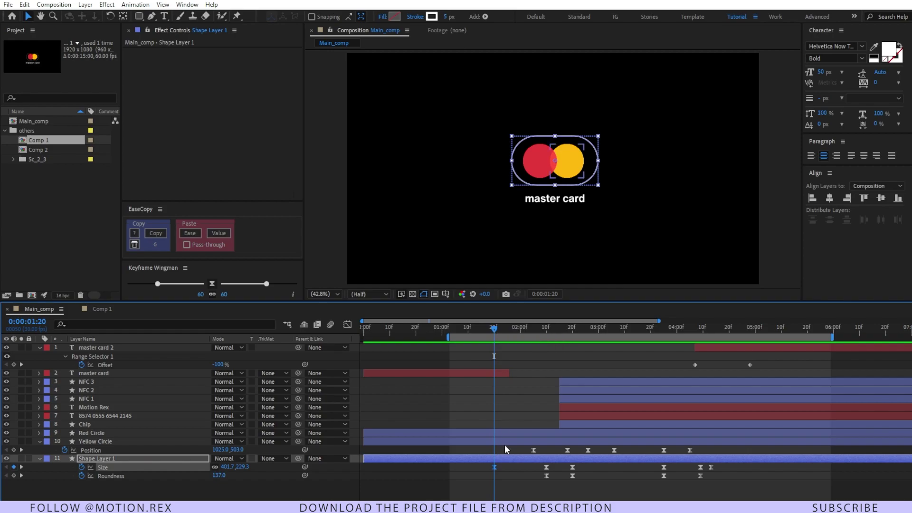
{"action": "left_click", "coordinate": [501, 458]}
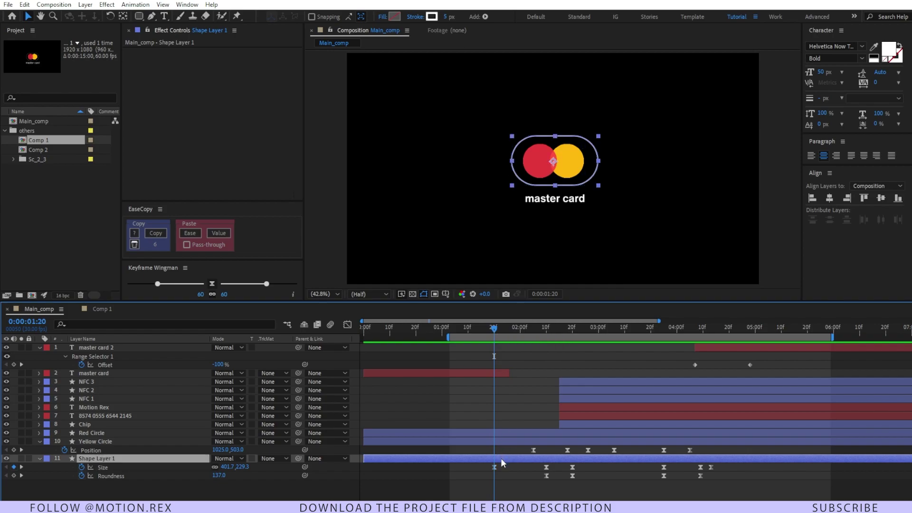
{"action": "key", "text": "Page_Down"}
{"action": "key", "text": "Page_Down"}
{"action": "key", "text": "Page_Down"}
{"action": "key", "text": "Page_Down"}
{"action": "key", "text": "Page_Down"}
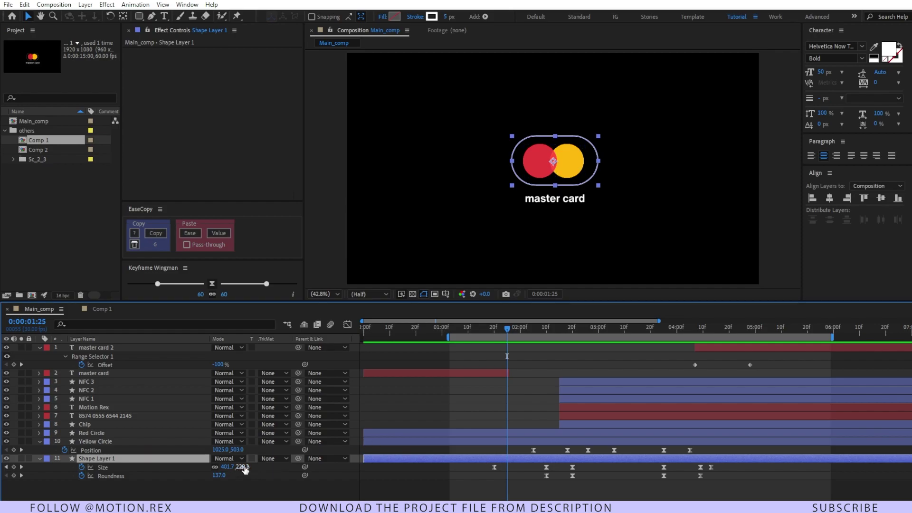
{"action": "left_click_drag", "start_coordinate": [243, 467], "coordinate": [213, 467]}
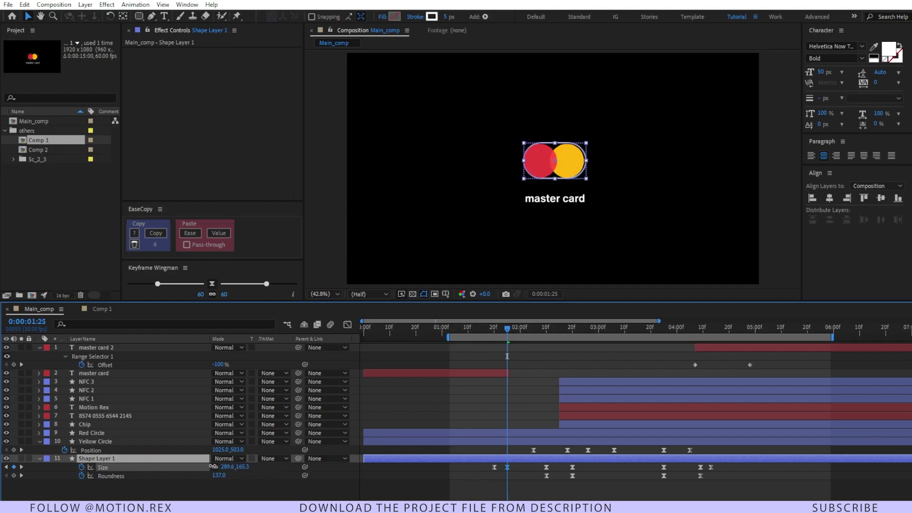
{"action": "left_click", "coordinate": [486, 329]}
{"action": "key", "text": "space"}
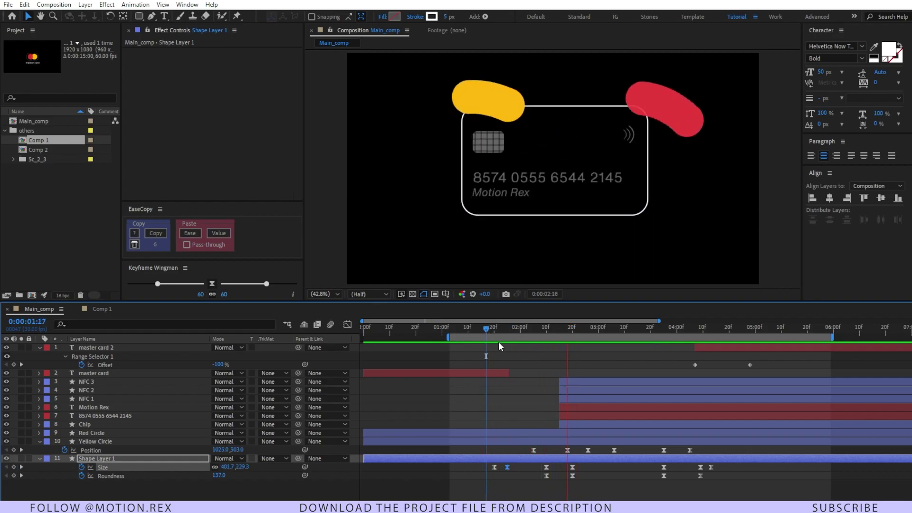
{"action": "left_click", "coordinate": [494, 329]}
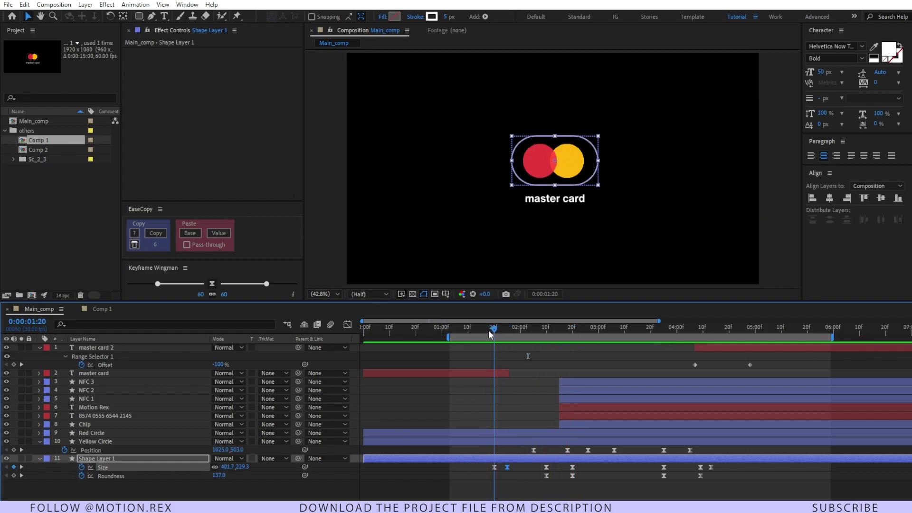
{"action": "left_click", "coordinate": [507, 375]}
Extend the master card text layer and animate its position up toward the logo by 01:25.
{"action": "left_click_drag", "start_coordinate": [508, 371], "coordinate": [548, 374]}
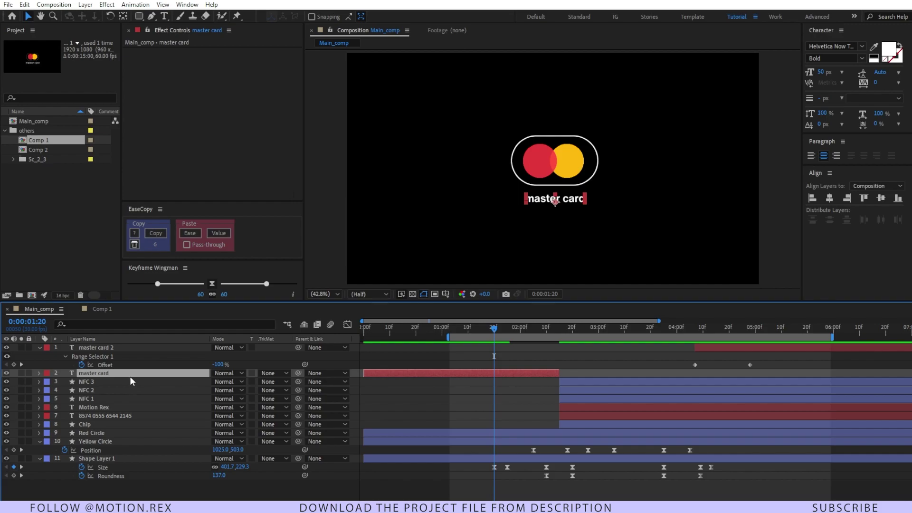
{"action": "key", "text": "alt+shift+p"}
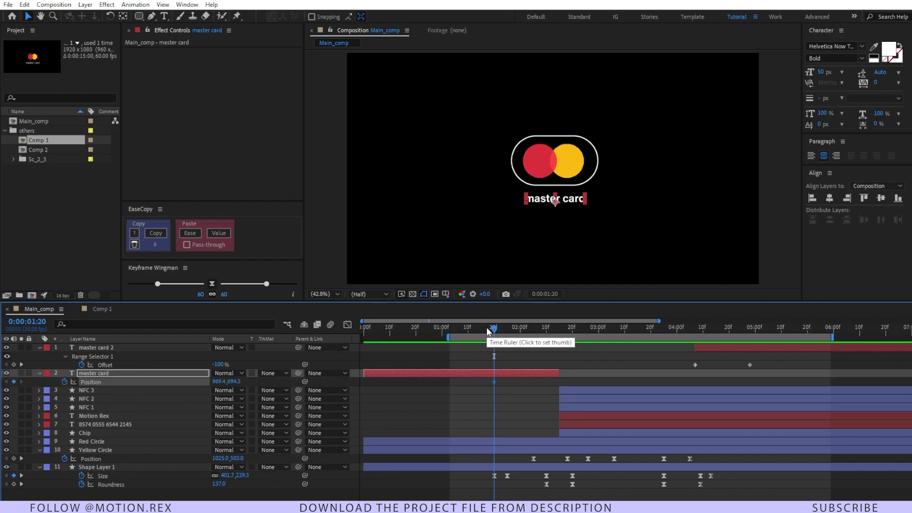
{"action": "left_click", "coordinate": [506, 331]}
{"action": "left_click_drag", "start_coordinate": [236, 385], "coordinate": [213, 384]}
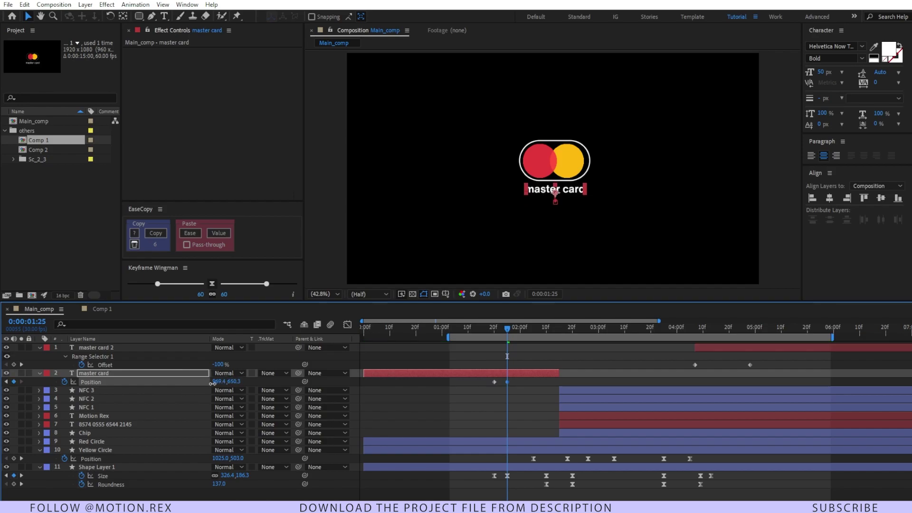
{"action": "key", "text": "space"}
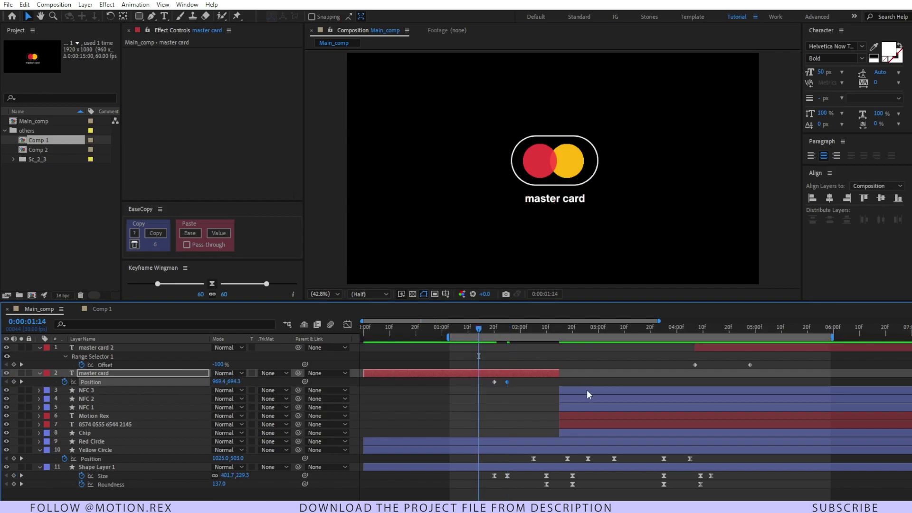
{"action": "left_click", "coordinate": [494, 331]}
{"action": "left_click_drag", "start_coordinate": [492, 332], "coordinate": [486, 332]}
{"action": "key", "text": "space"}
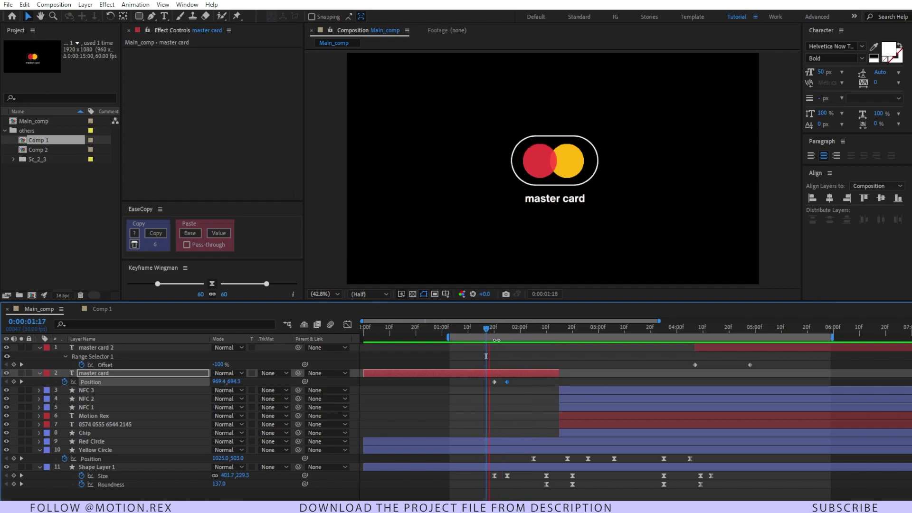
{"action": "left_click", "coordinate": [507, 331]}
{"action": "mouse_move", "coordinate": [506, 381]}
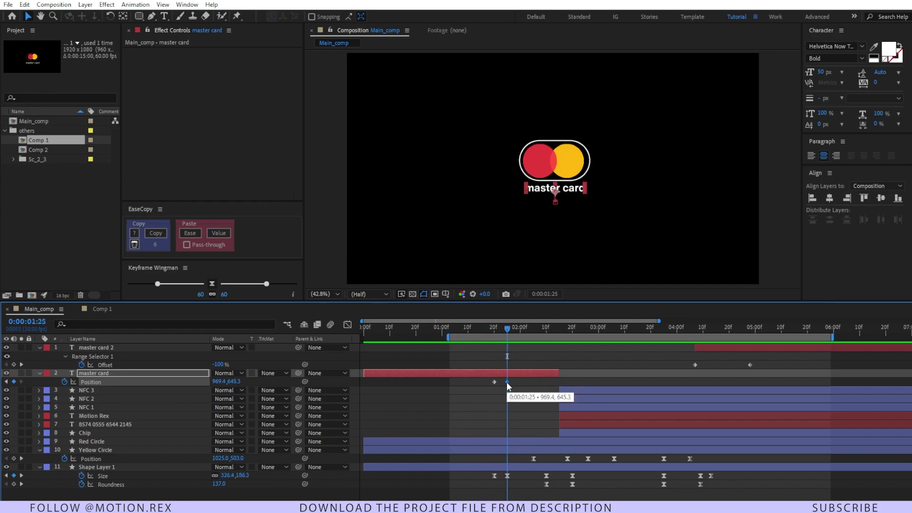
Drop the text to 969.4,844.3 while fading its opacity from 100% to 0% by 2:10.
{"action": "left_click_drag", "start_coordinate": [521, 329], "coordinate": [550, 335]}
{"action": "left_click_drag", "start_coordinate": [231, 381], "coordinate": [351, 369]}
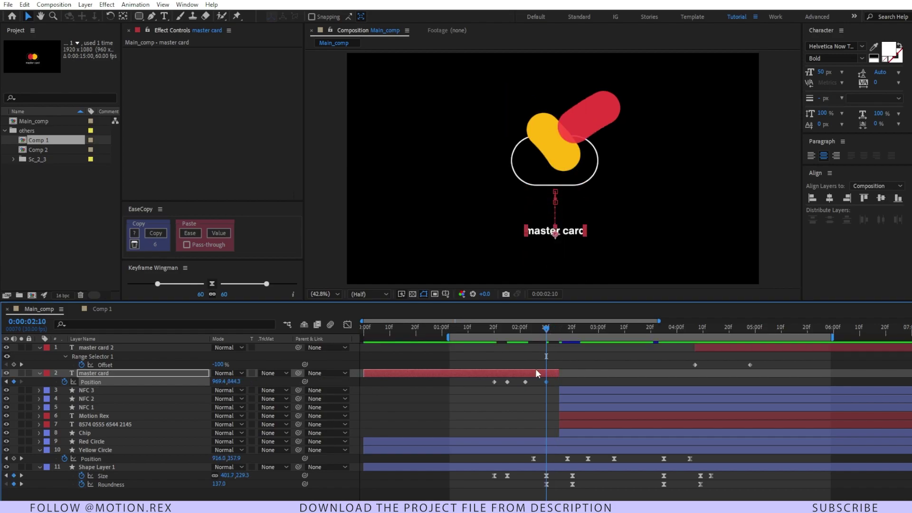
{"action": "left_click", "coordinate": [536, 371]}
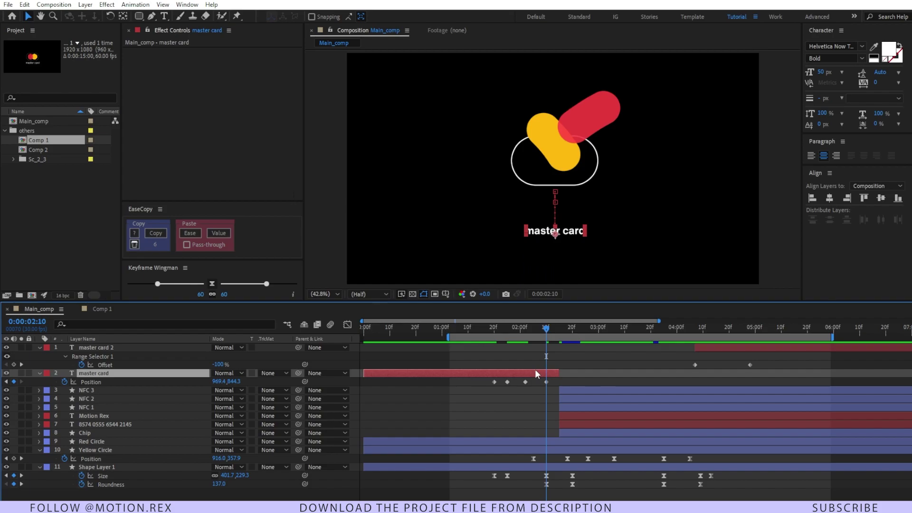
{"action": "key", "text": "alt+shift+t"}
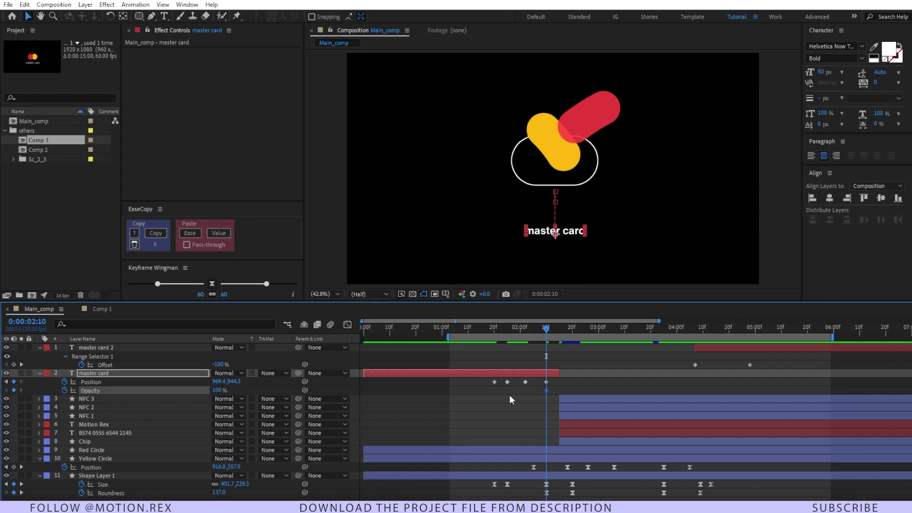
{"action": "left_click_drag", "start_coordinate": [546, 390], "coordinate": [526, 391]}
{"action": "left_click_drag", "start_coordinate": [205, 392], "coordinate": [160, 402]}
{"action": "left_click_drag", "start_coordinate": [554, 379], "coordinate": [492, 402]}
Ease the master card text's position and opacity keyframes.
{"action": "left_click", "coordinate": [212, 284]}
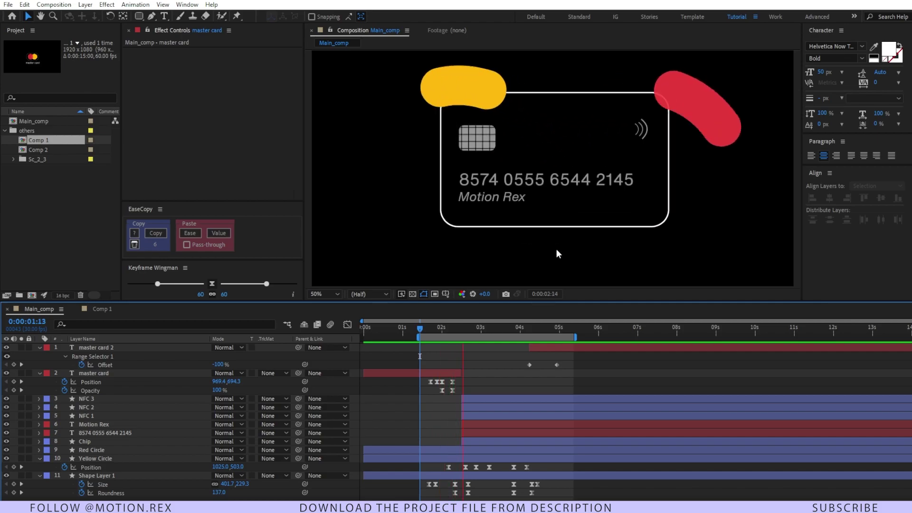
{"action": "left_click_drag", "start_coordinate": [433, 330], "coordinate": [427, 345]}
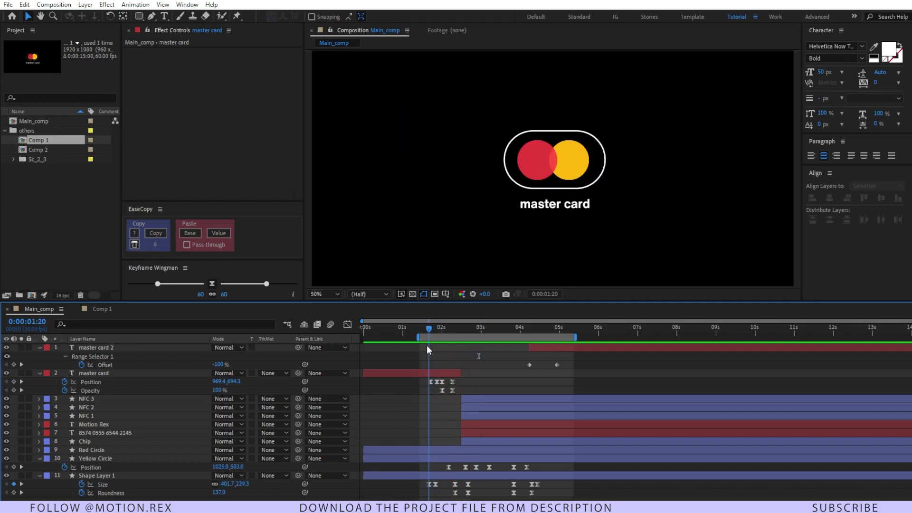
{"action": "left_click", "coordinate": [428, 477]}
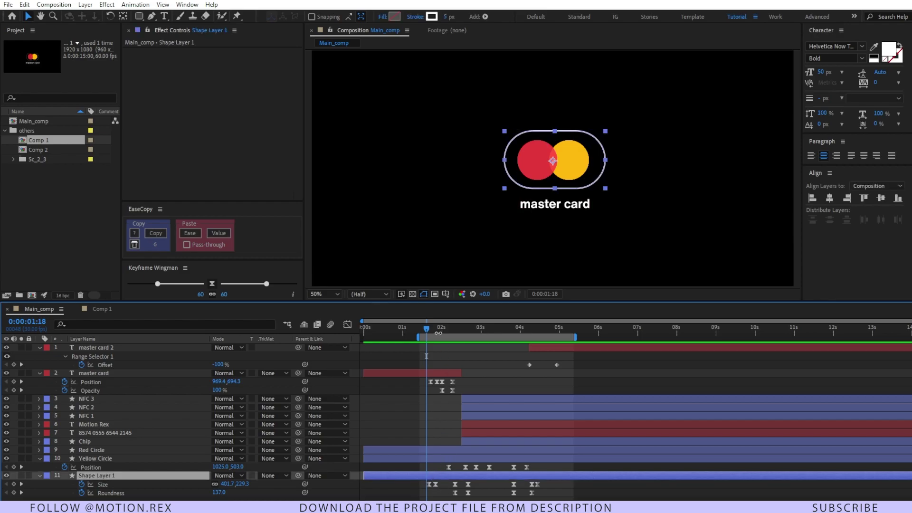
{"action": "left_click_drag", "start_coordinate": [427, 332], "coordinate": [431, 335]}
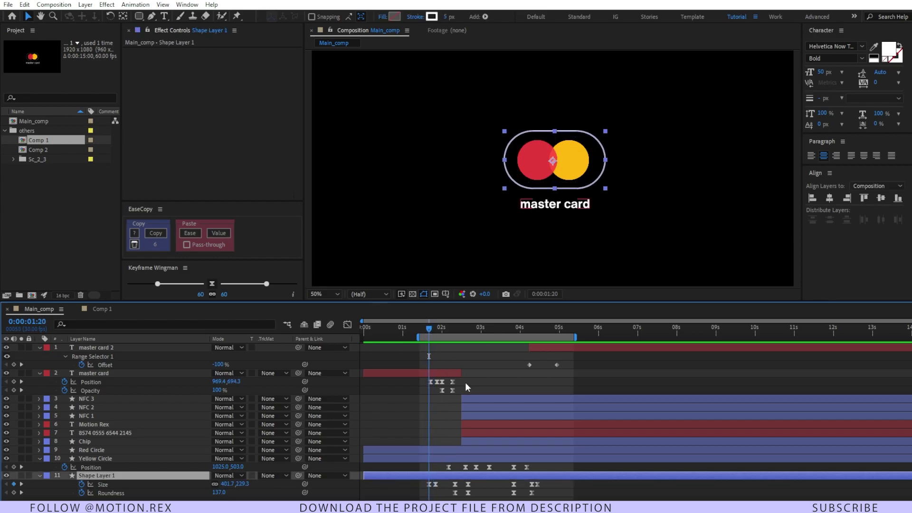
{"action": "left_click", "coordinate": [455, 375]}
{"action": "left_click_drag", "start_coordinate": [463, 379], "coordinate": [415, 397]}
{"action": "left_click_drag", "start_coordinate": [429, 329], "coordinate": [491, 371]}
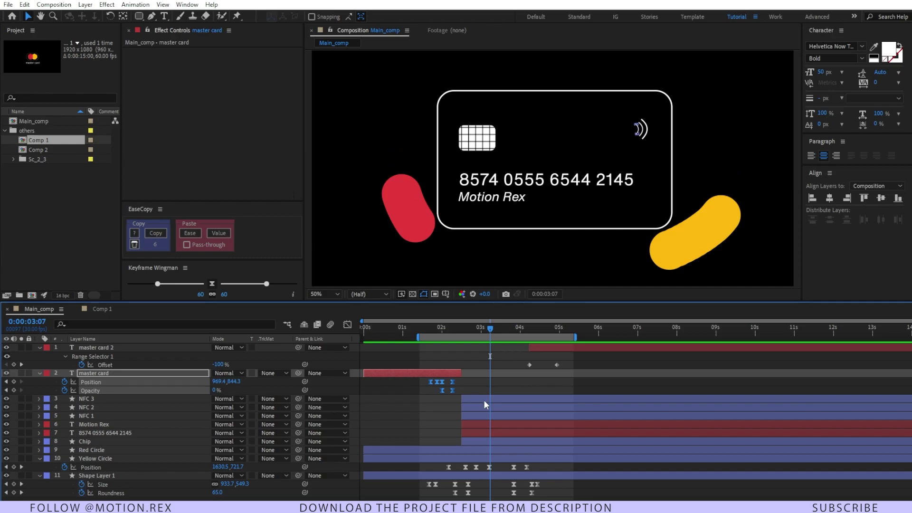
Shift the outline's full-card Size keyframes a couple of frames past 02:20.
{"action": "left_click_drag", "start_coordinate": [474, 337], "coordinate": [455, 342]}
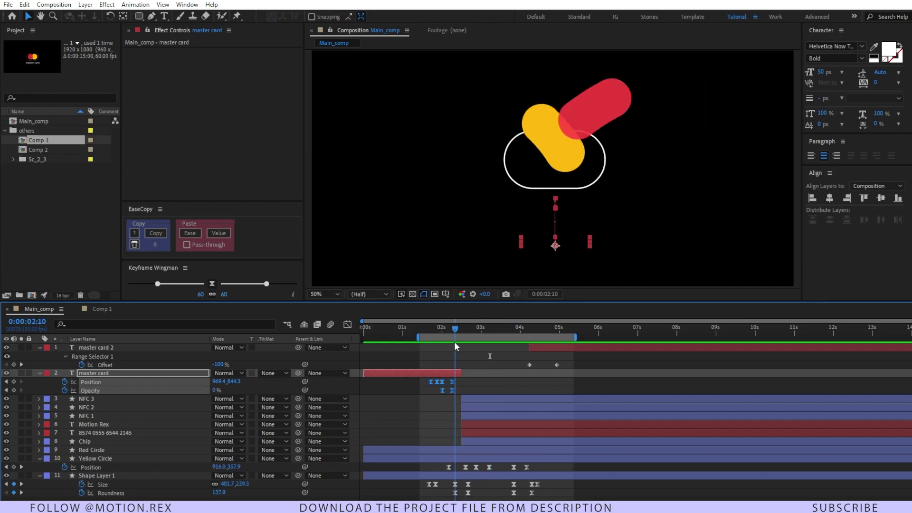
{"action": "left_click", "coordinate": [470, 329]}
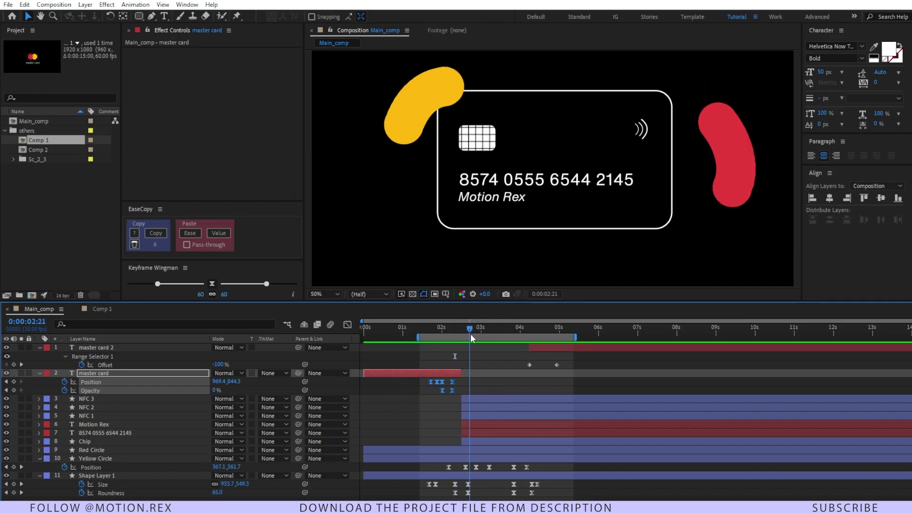
{"action": "left_click", "coordinate": [479, 474]}
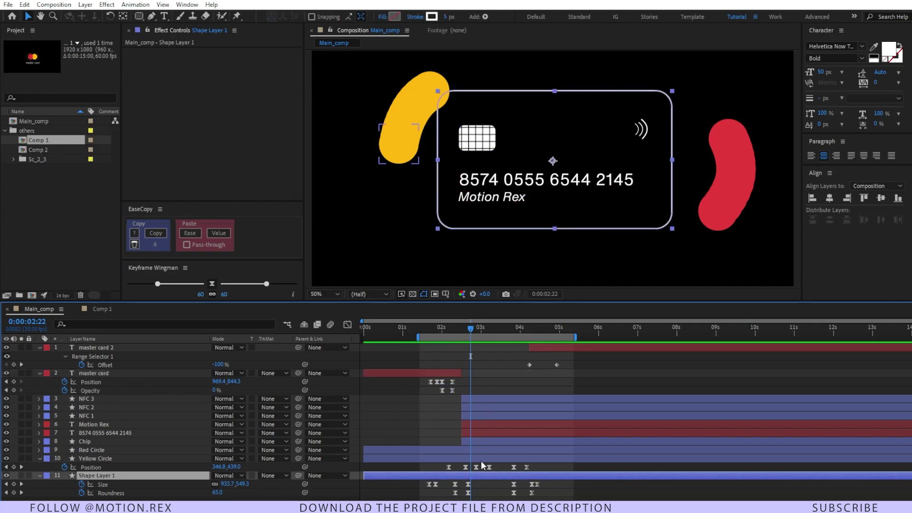
{"action": "mouse_move", "coordinate": [468, 451]}
{"action": "left_mouse_down"}
{"action": "mouse_move", "coordinate": [446, 474]}
{"action": "mouse_move", "coordinate": [470, 455]}
{"action": "left_mouse_up"}
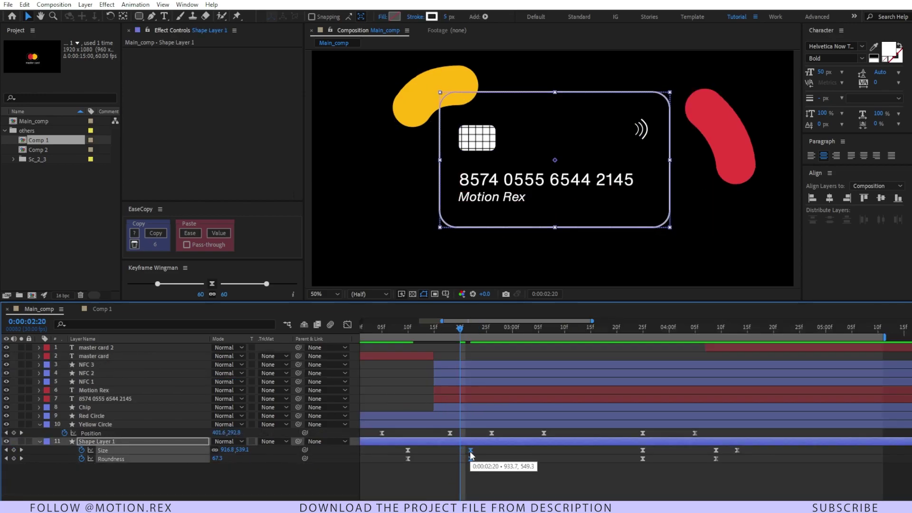
Enlarge the card outline to 1022.2,601.1 at 2:20 and preview the overshoot.
{"action": "left_click", "coordinate": [265, 459]}
{"action": "left_click_drag", "start_coordinate": [242, 450], "coordinate": [273, 451]}
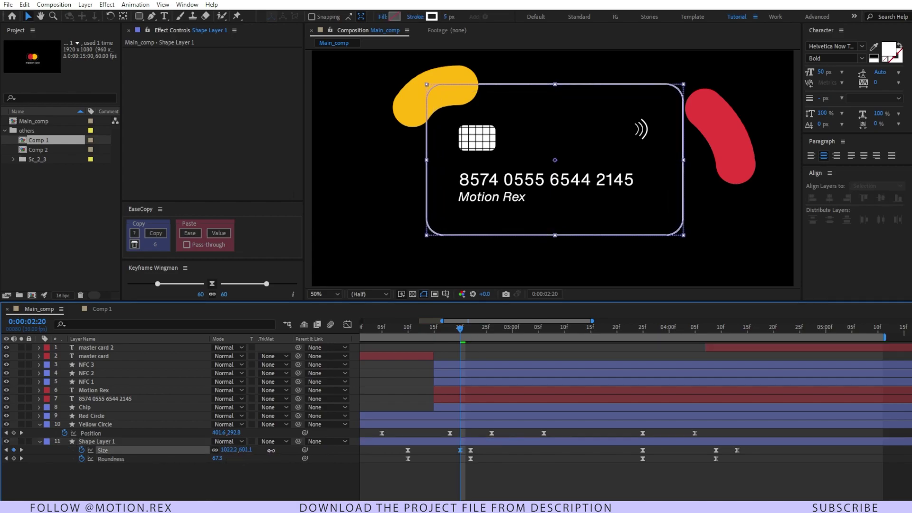
{"action": "key", "text": "space"}
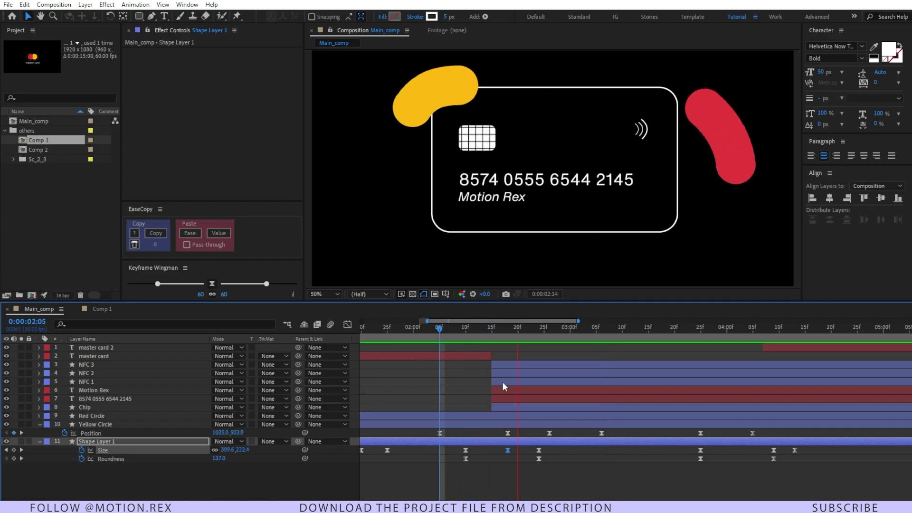
{"action": "key", "text": "space"}
Nudge the 3:25 keyframes earlier and swell the outline to 1007.4,592.6 before collapsing.
{"action": "left_click", "coordinate": [694, 328]}
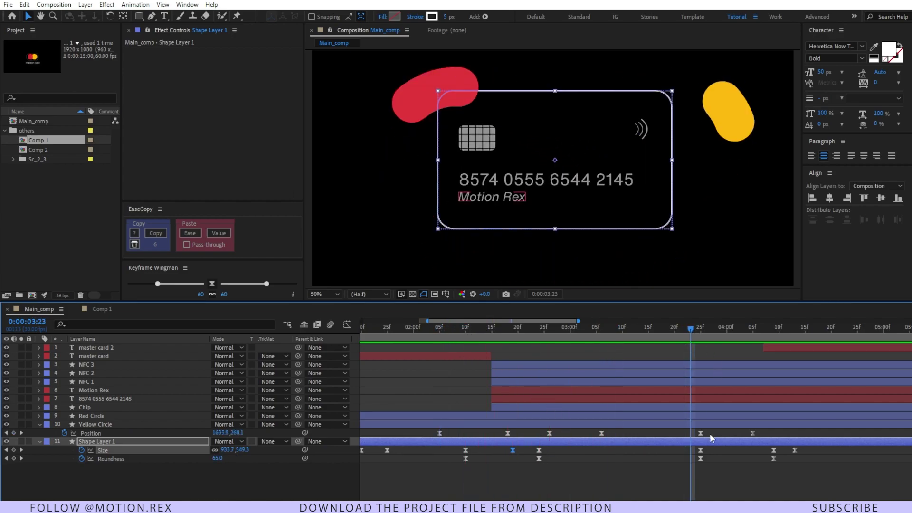
{"action": "left_click", "coordinate": [701, 330]}
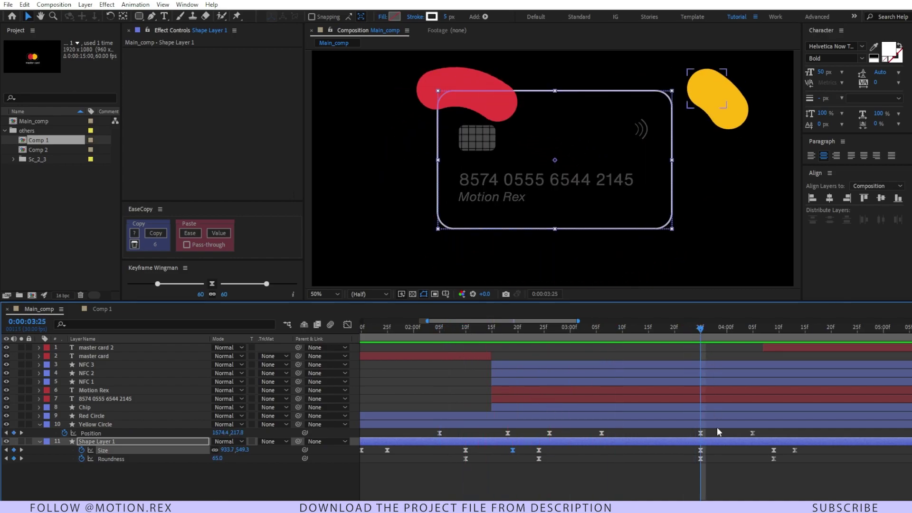
{"action": "left_click", "coordinate": [710, 466]}
{"action": "left_click_drag", "start_coordinate": [707, 330], "coordinate": [700, 334]}
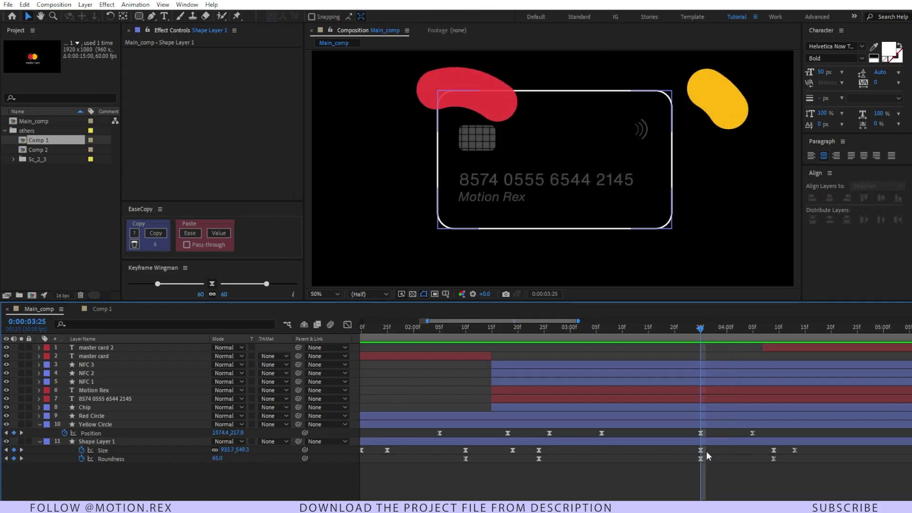
{"action": "left_click_drag", "start_coordinate": [706, 452], "coordinate": [679, 475]}
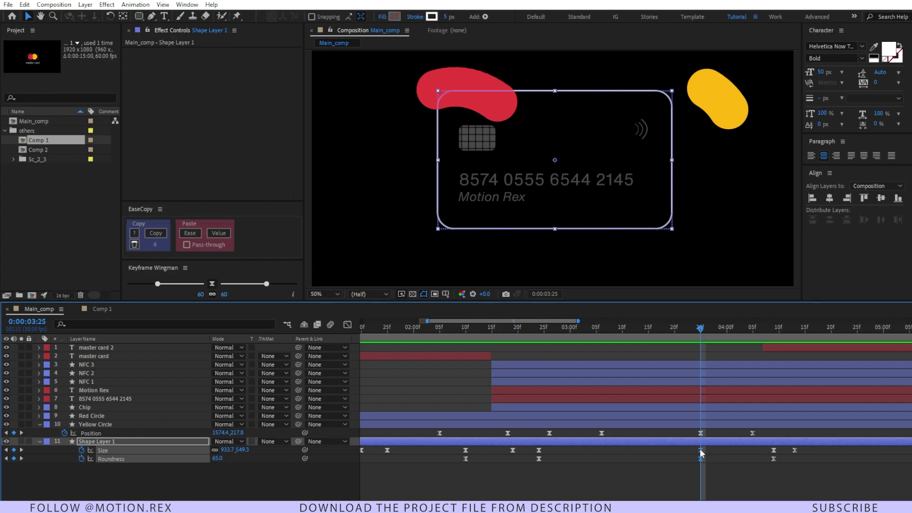
{"action": "left_click_drag", "start_coordinate": [692, 454], "coordinate": [686, 456]}
{"action": "left_click", "coordinate": [259, 489]}
{"action": "left_click_drag", "start_coordinate": [227, 451], "coordinate": [269, 449]}
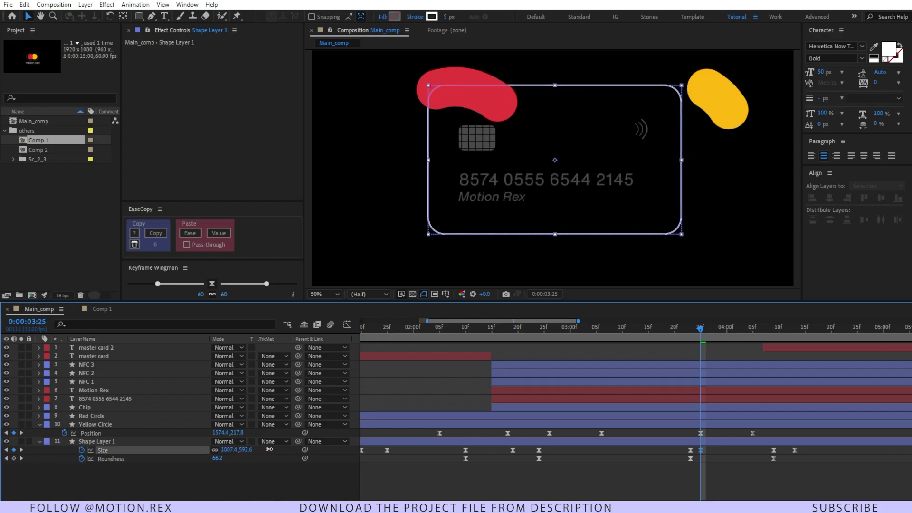
{"action": "key", "text": "space"}
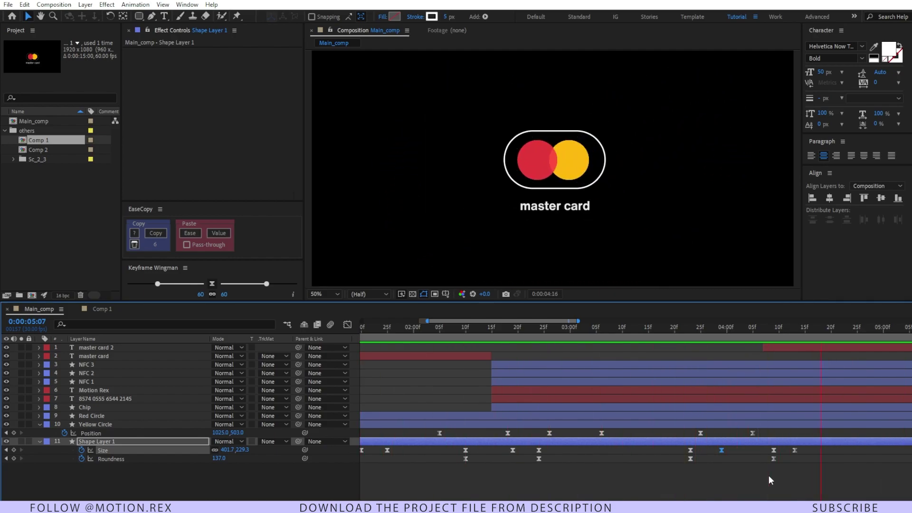
{"action": "key", "text": "space"}
{"action": "left_click_drag", "start_coordinate": [646, 335], "coordinate": [559, 341]}
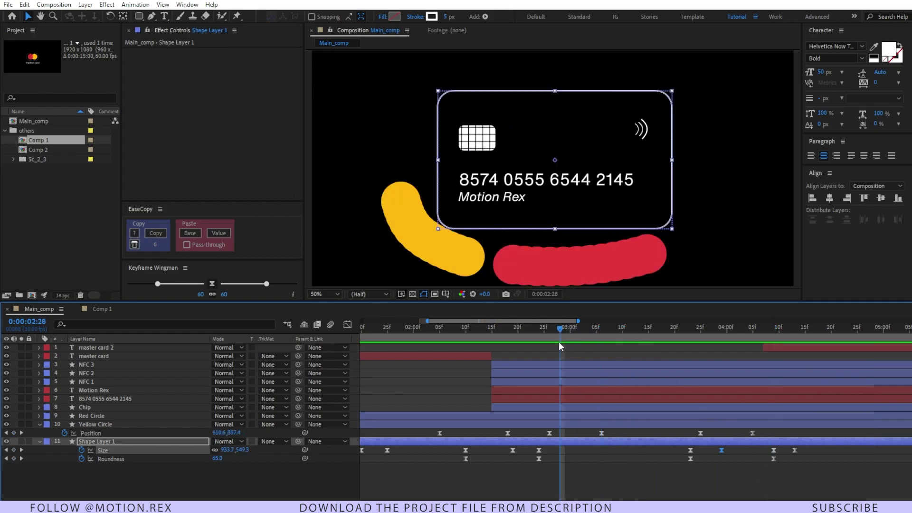
Apply Deep Glow to Shape Layer 1 via the 'dee' search and check the glow.
{"action": "left_click", "coordinate": [486, 440]}
{"action": "key", "text": "ctrl+space"}
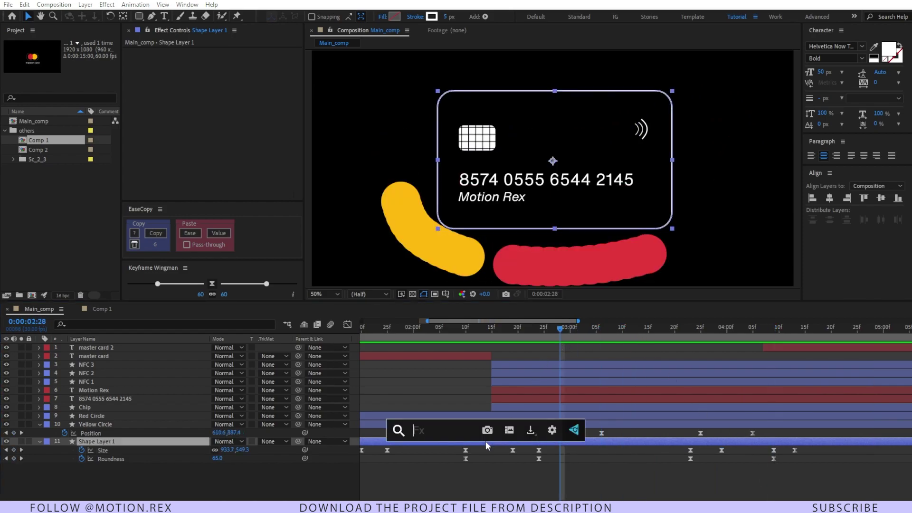
{"action": "type", "text": "dee"}
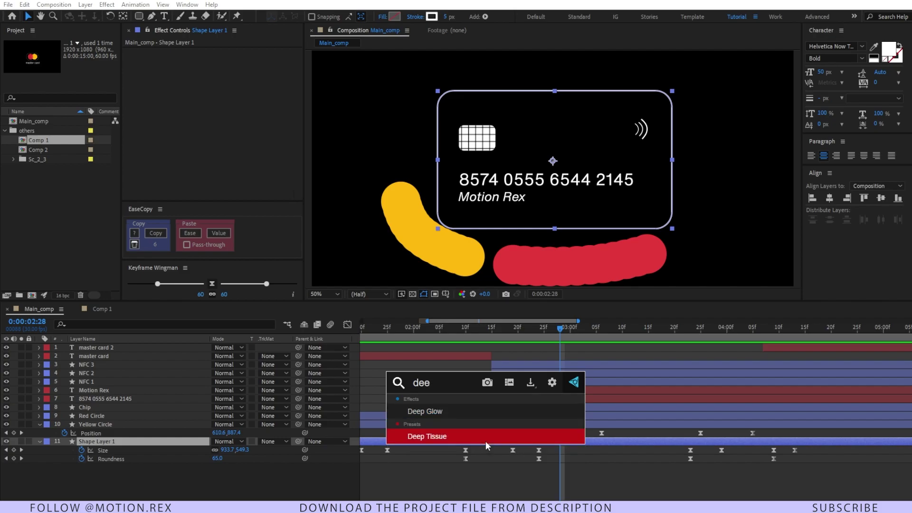
{"action": "key", "text": "Return"}
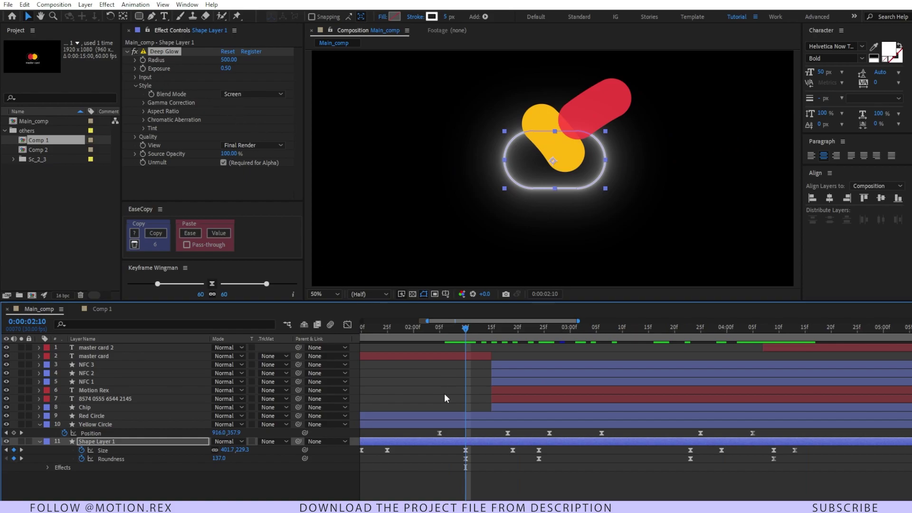
{"action": "mouse_move", "coordinate": [451, 330]}
{"action": "left_mouse_down"}
{"action": "mouse_move", "coordinate": [380, 338]}
{"action": "mouse_move", "coordinate": [439, 337]}
{"action": "left_mouse_up"}
{"action": "left_click", "coordinate": [244, 168]}
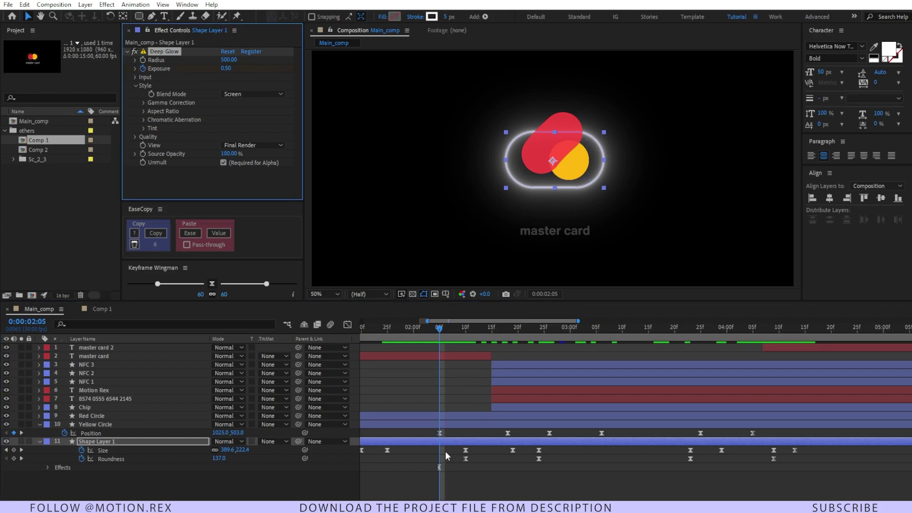